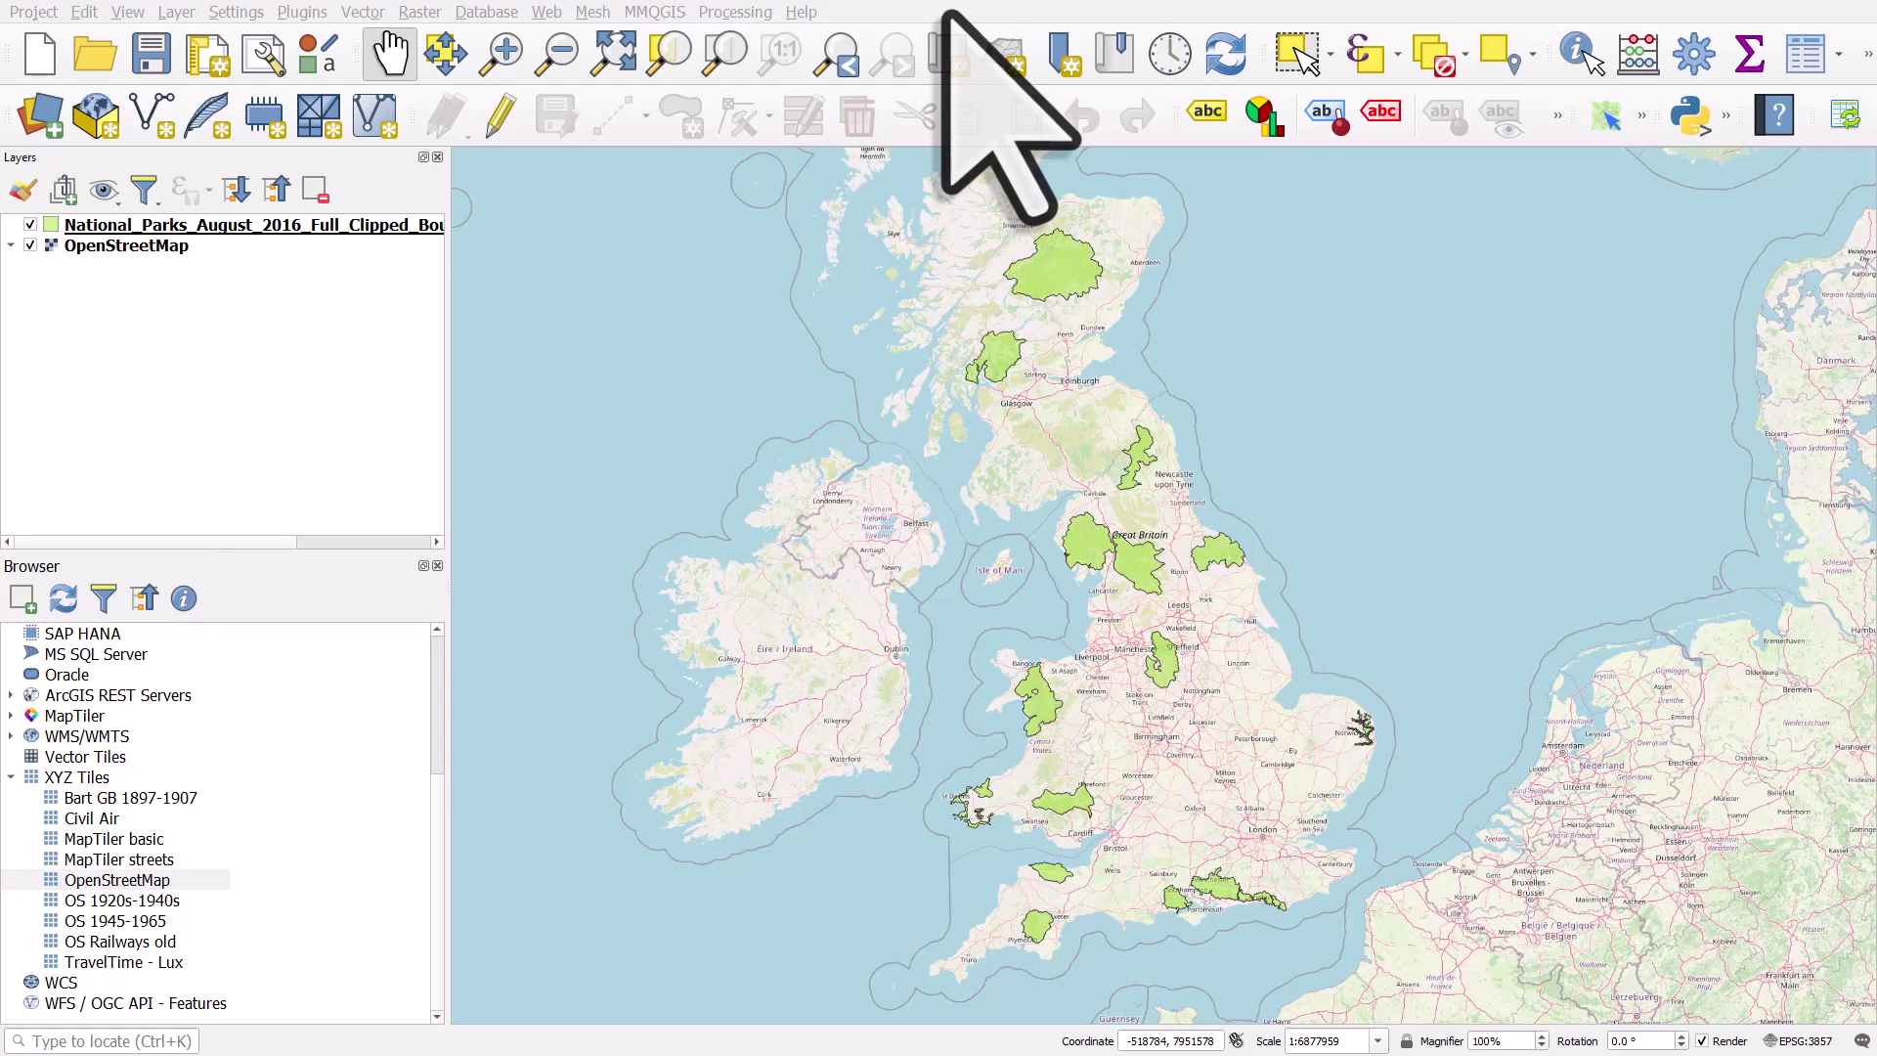
Step: Select the National_Parks_August_2016 layer in the Layers panel
{"action": "left_click", "coordinate": [344, 227]}
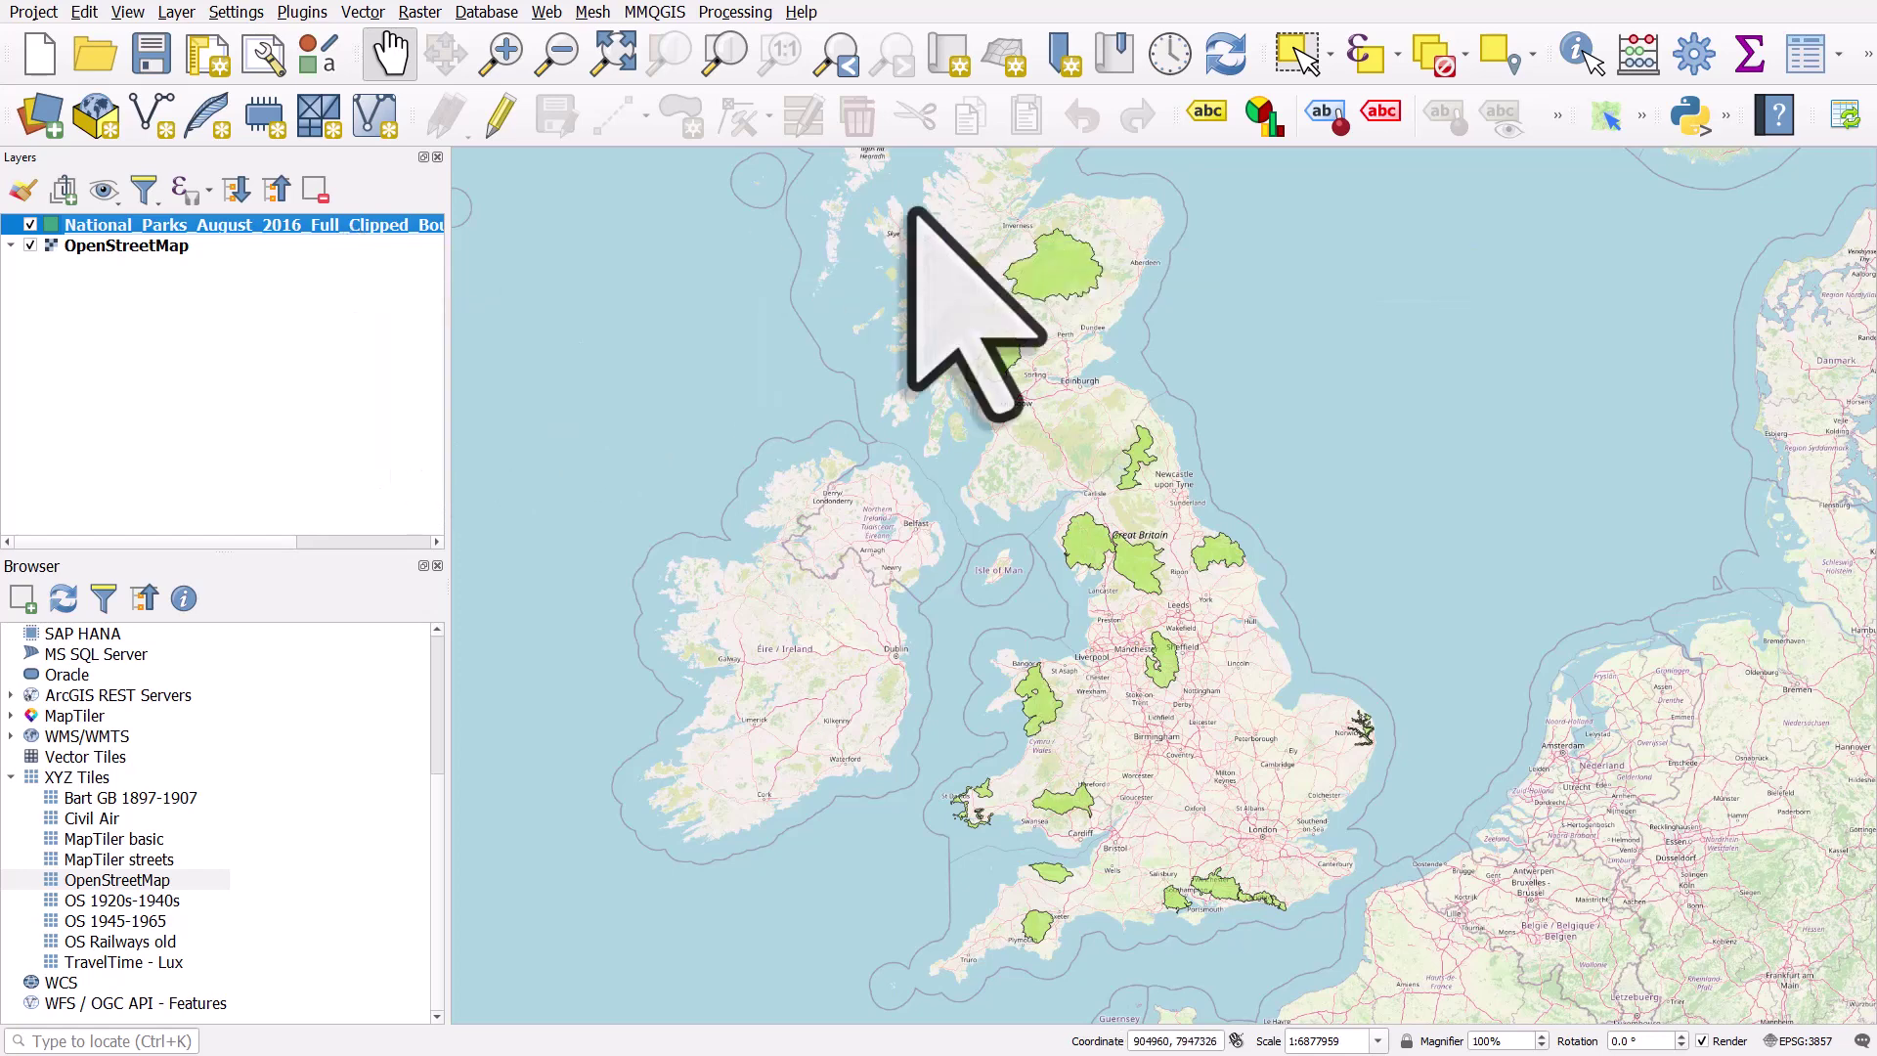
Step: Open the layer's attribute table and check the Dartmoor, Exmoor and The Broads Authority npark16nm values
{"action": "left_click", "coordinate": [1806, 53]}
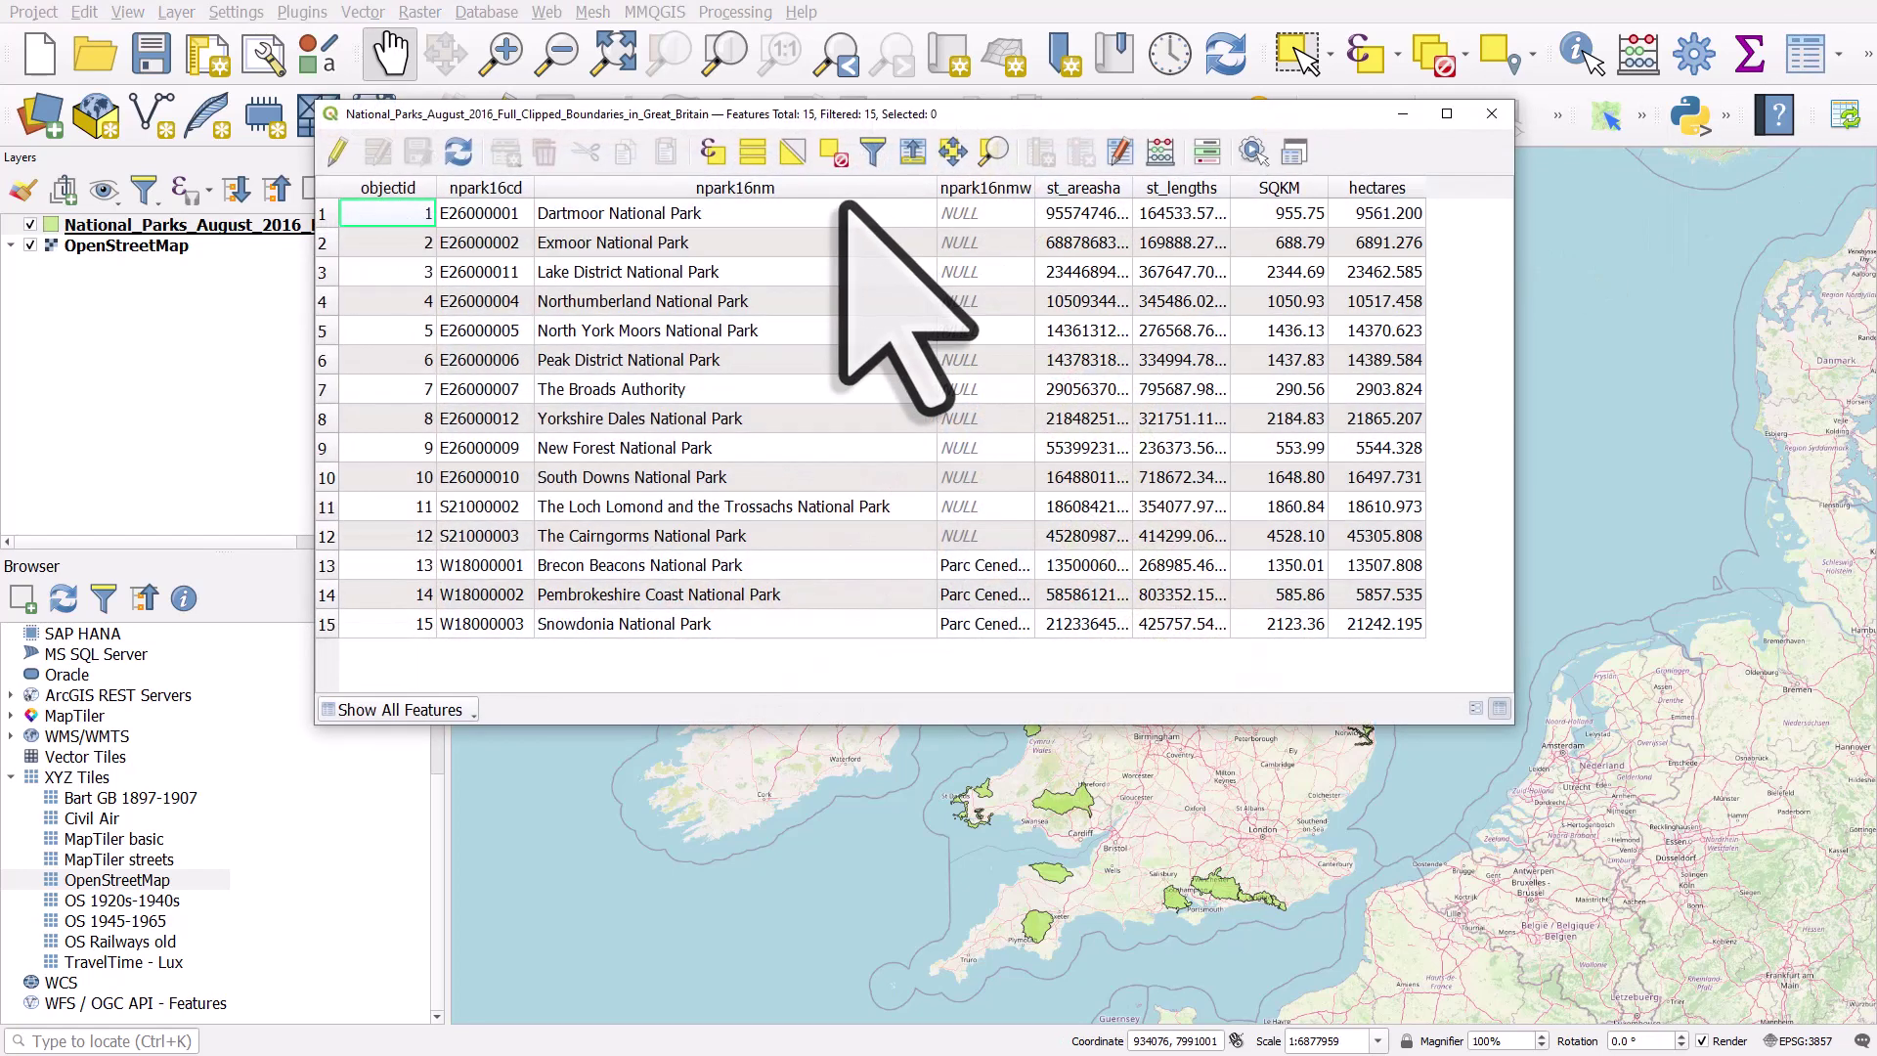
{"action": "left_click", "coordinate": [797, 215]}
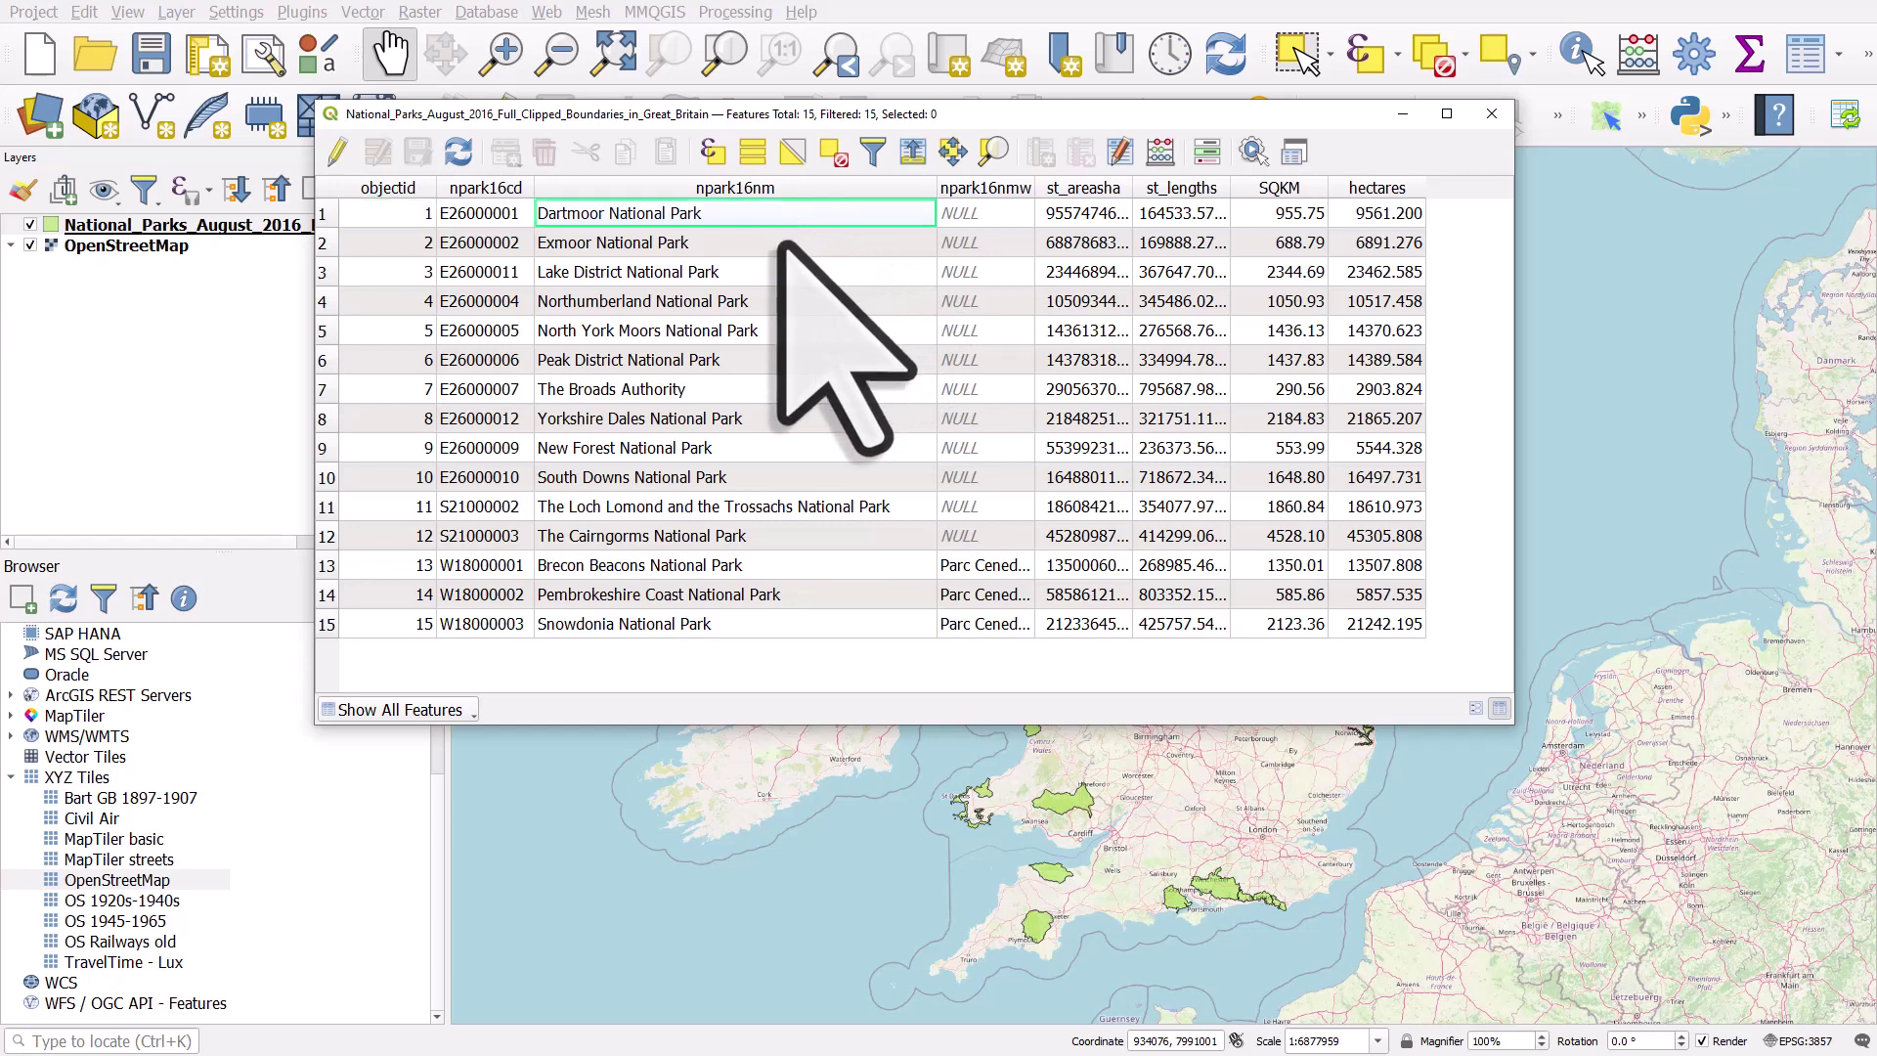
{"action": "left_click", "coordinate": [784, 244]}
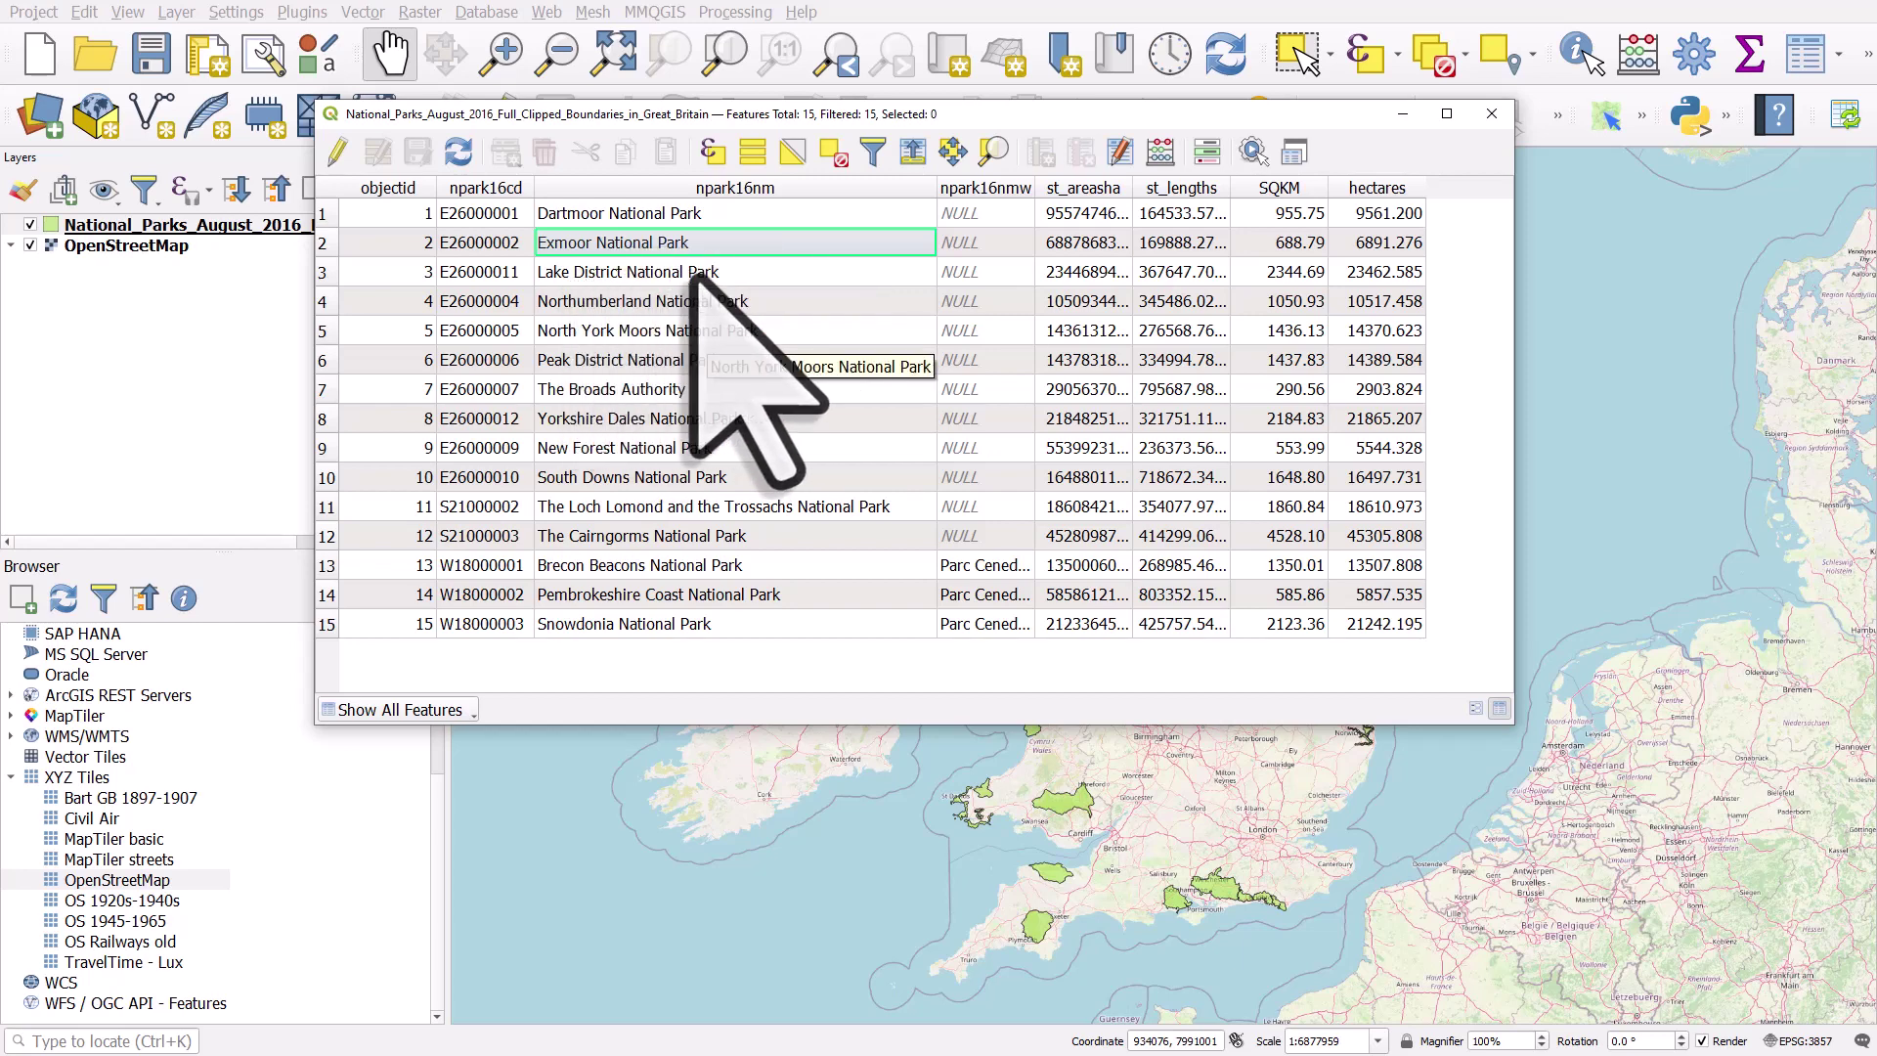
{"action": "left_click", "coordinate": [647, 396]}
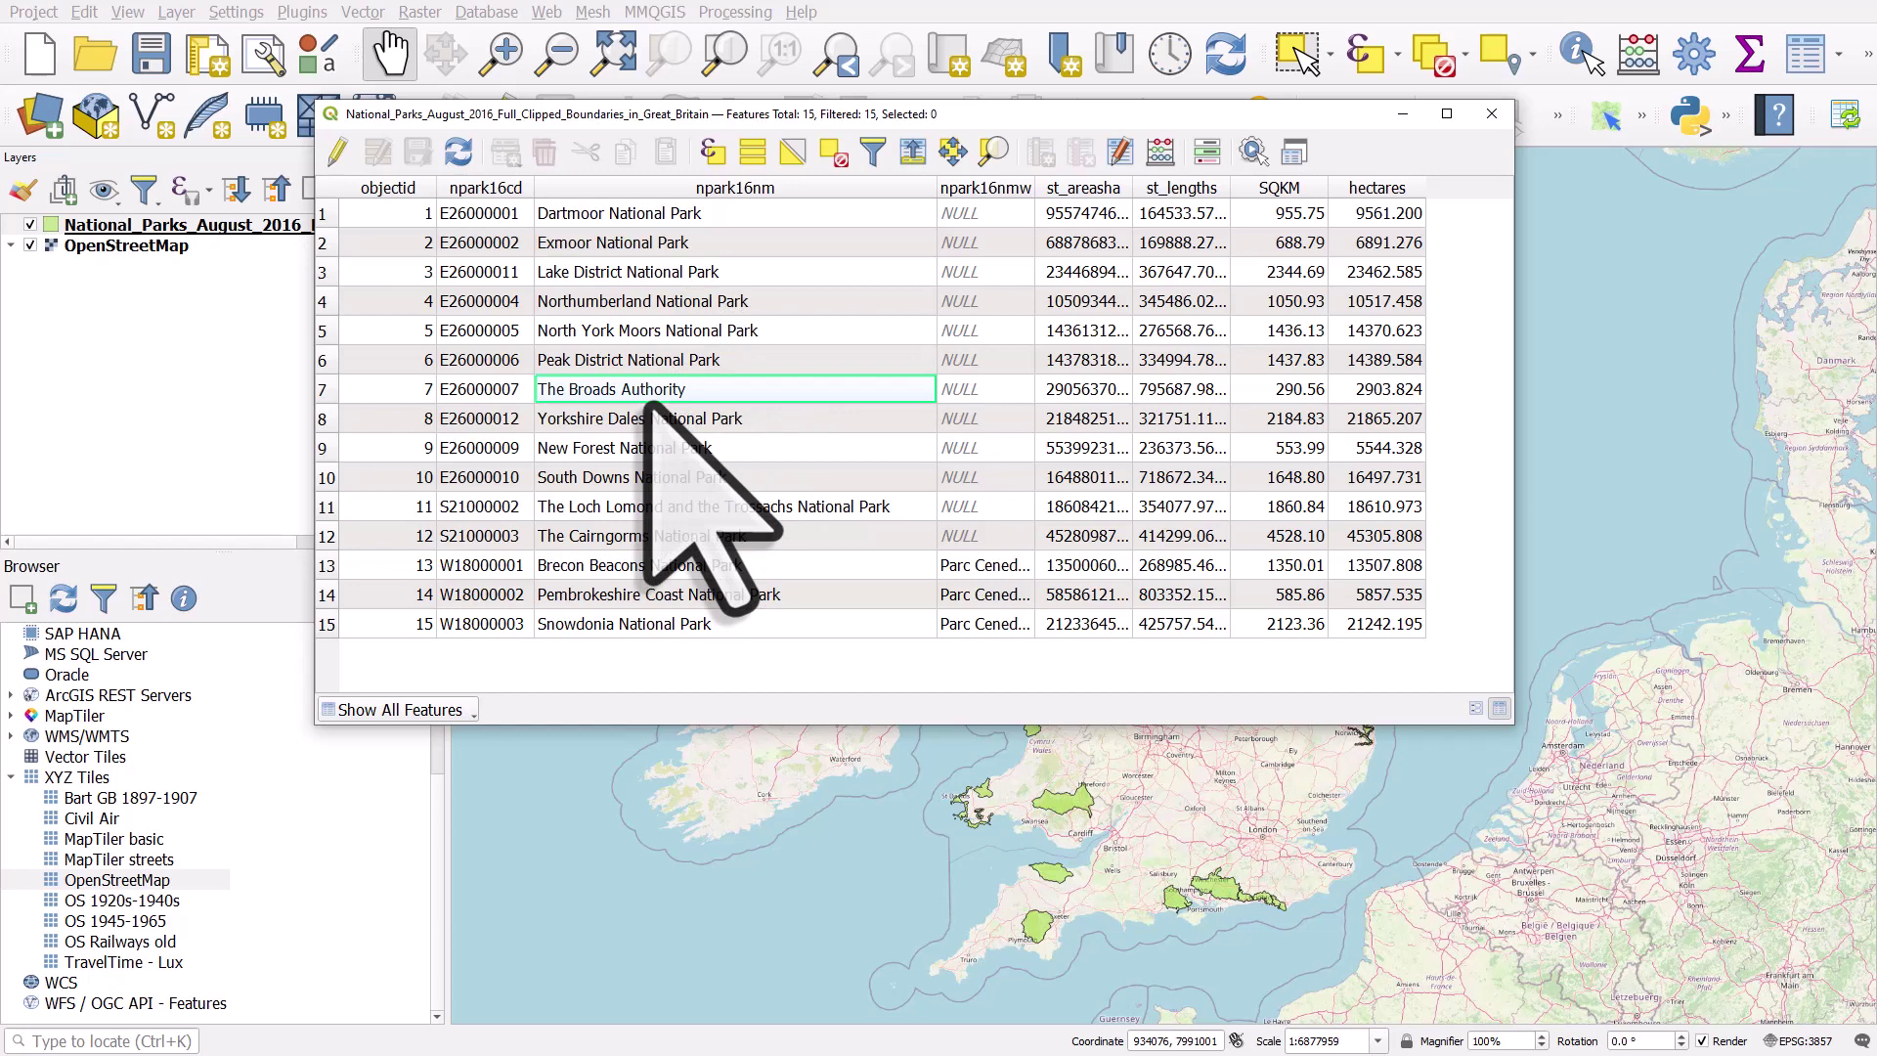
Step: In the Field Calculator, define a new Text (string) field 'Name' with length 100
{"action": "left_click", "coordinate": [1157, 153]}
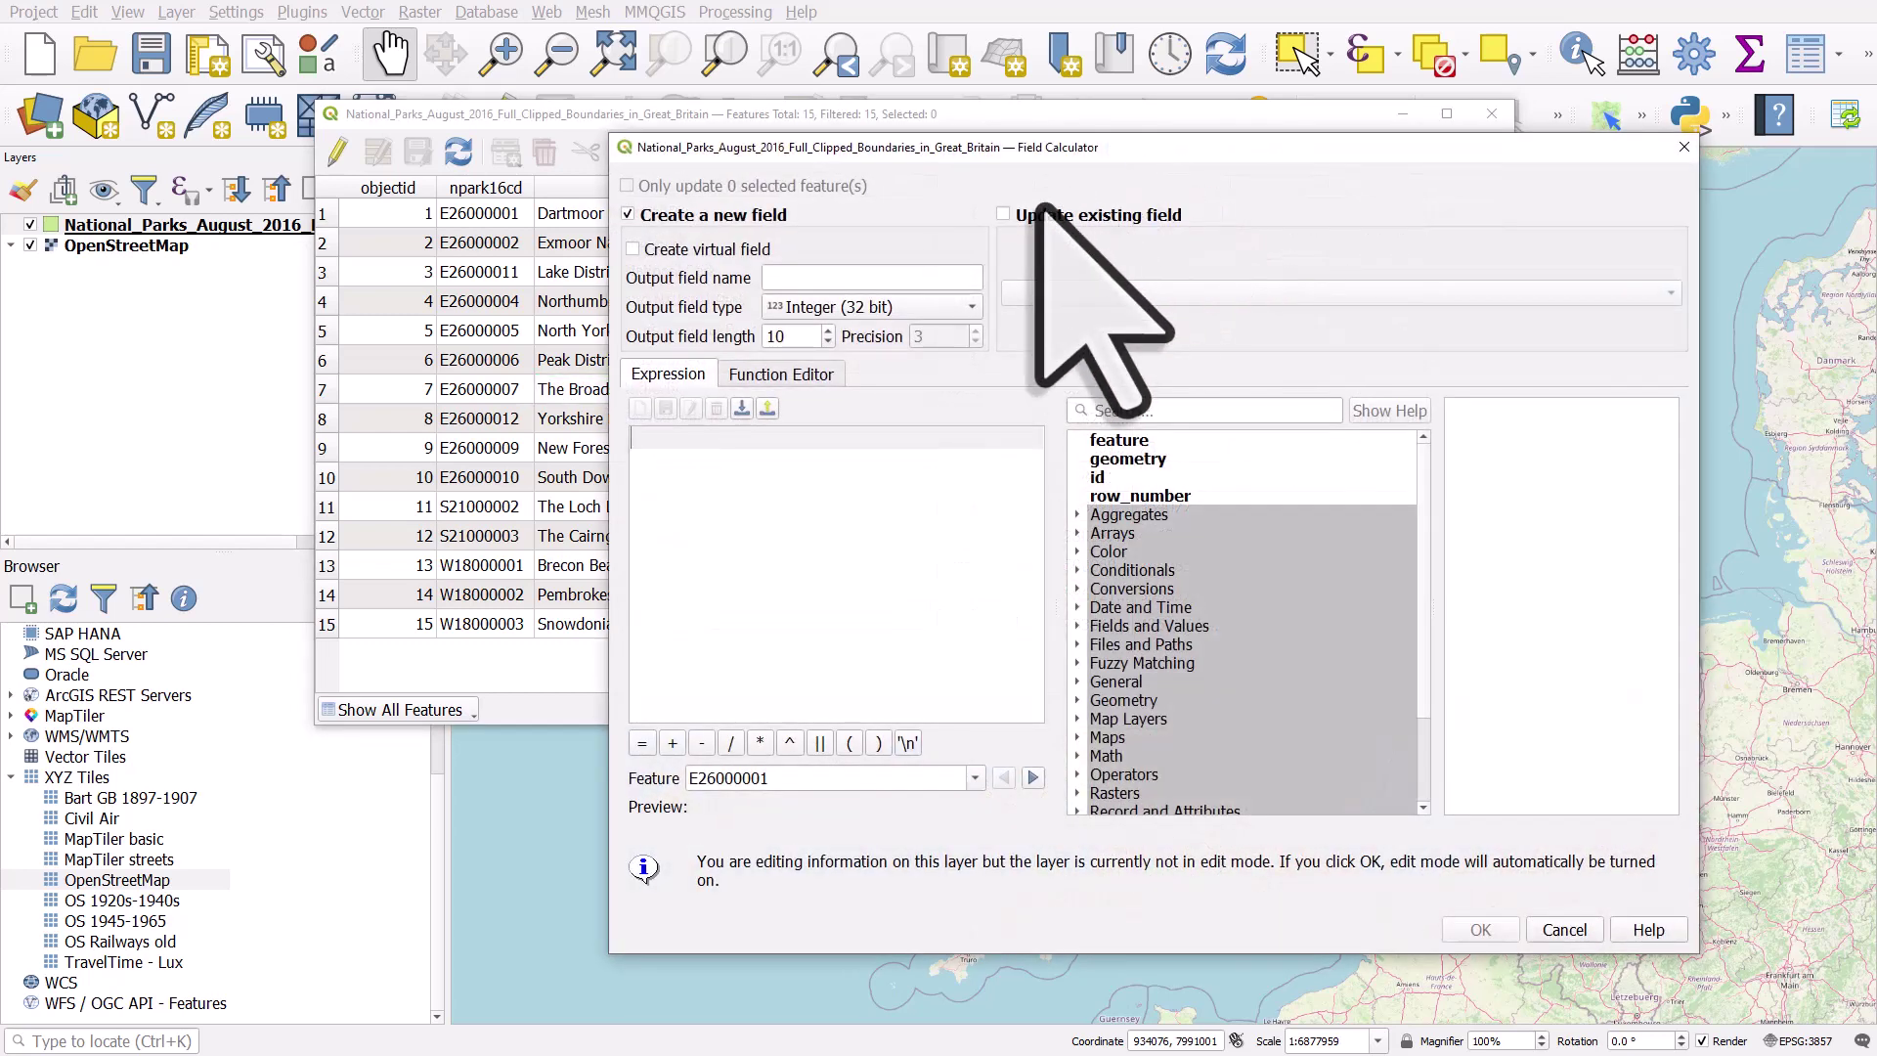
{"action": "left_click", "coordinate": [877, 277]}
{"action": "type", "text": "Name"}
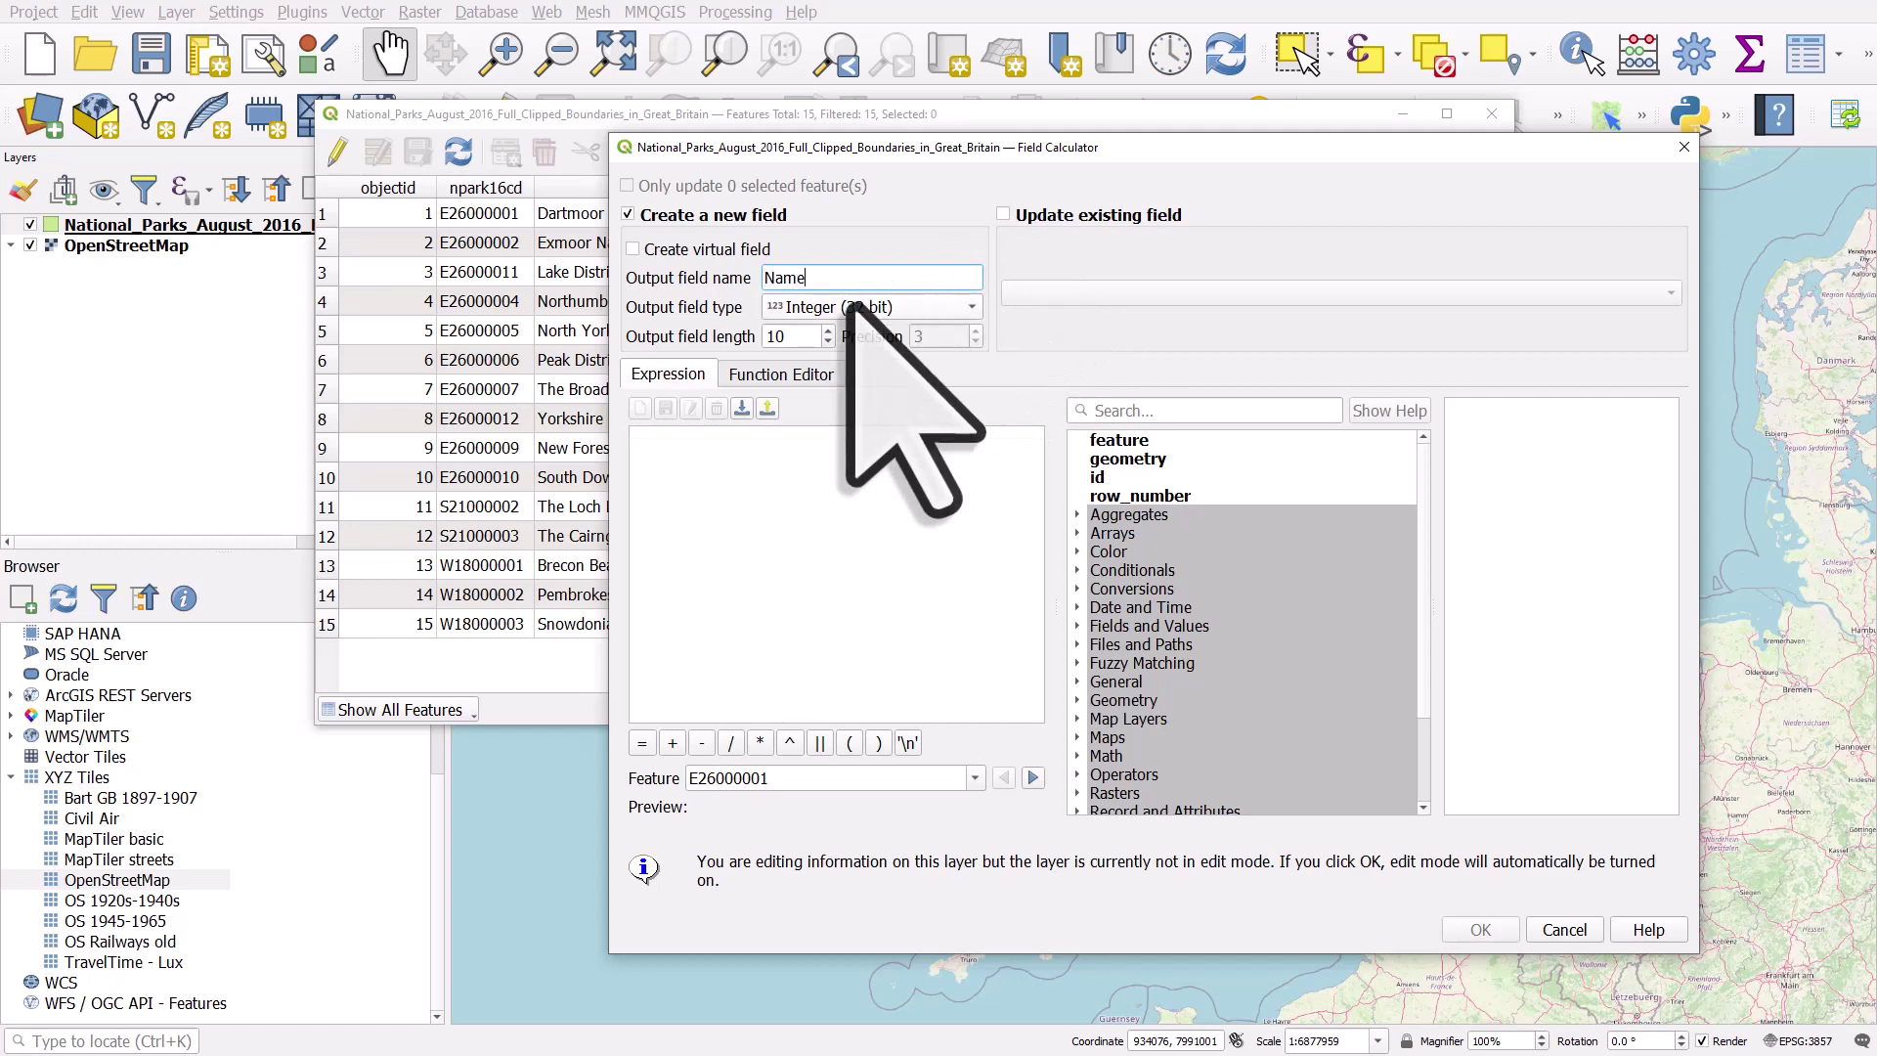
{"action": "left_click", "coordinate": [885, 308]}
{"action": "left_click", "coordinate": [858, 388]}
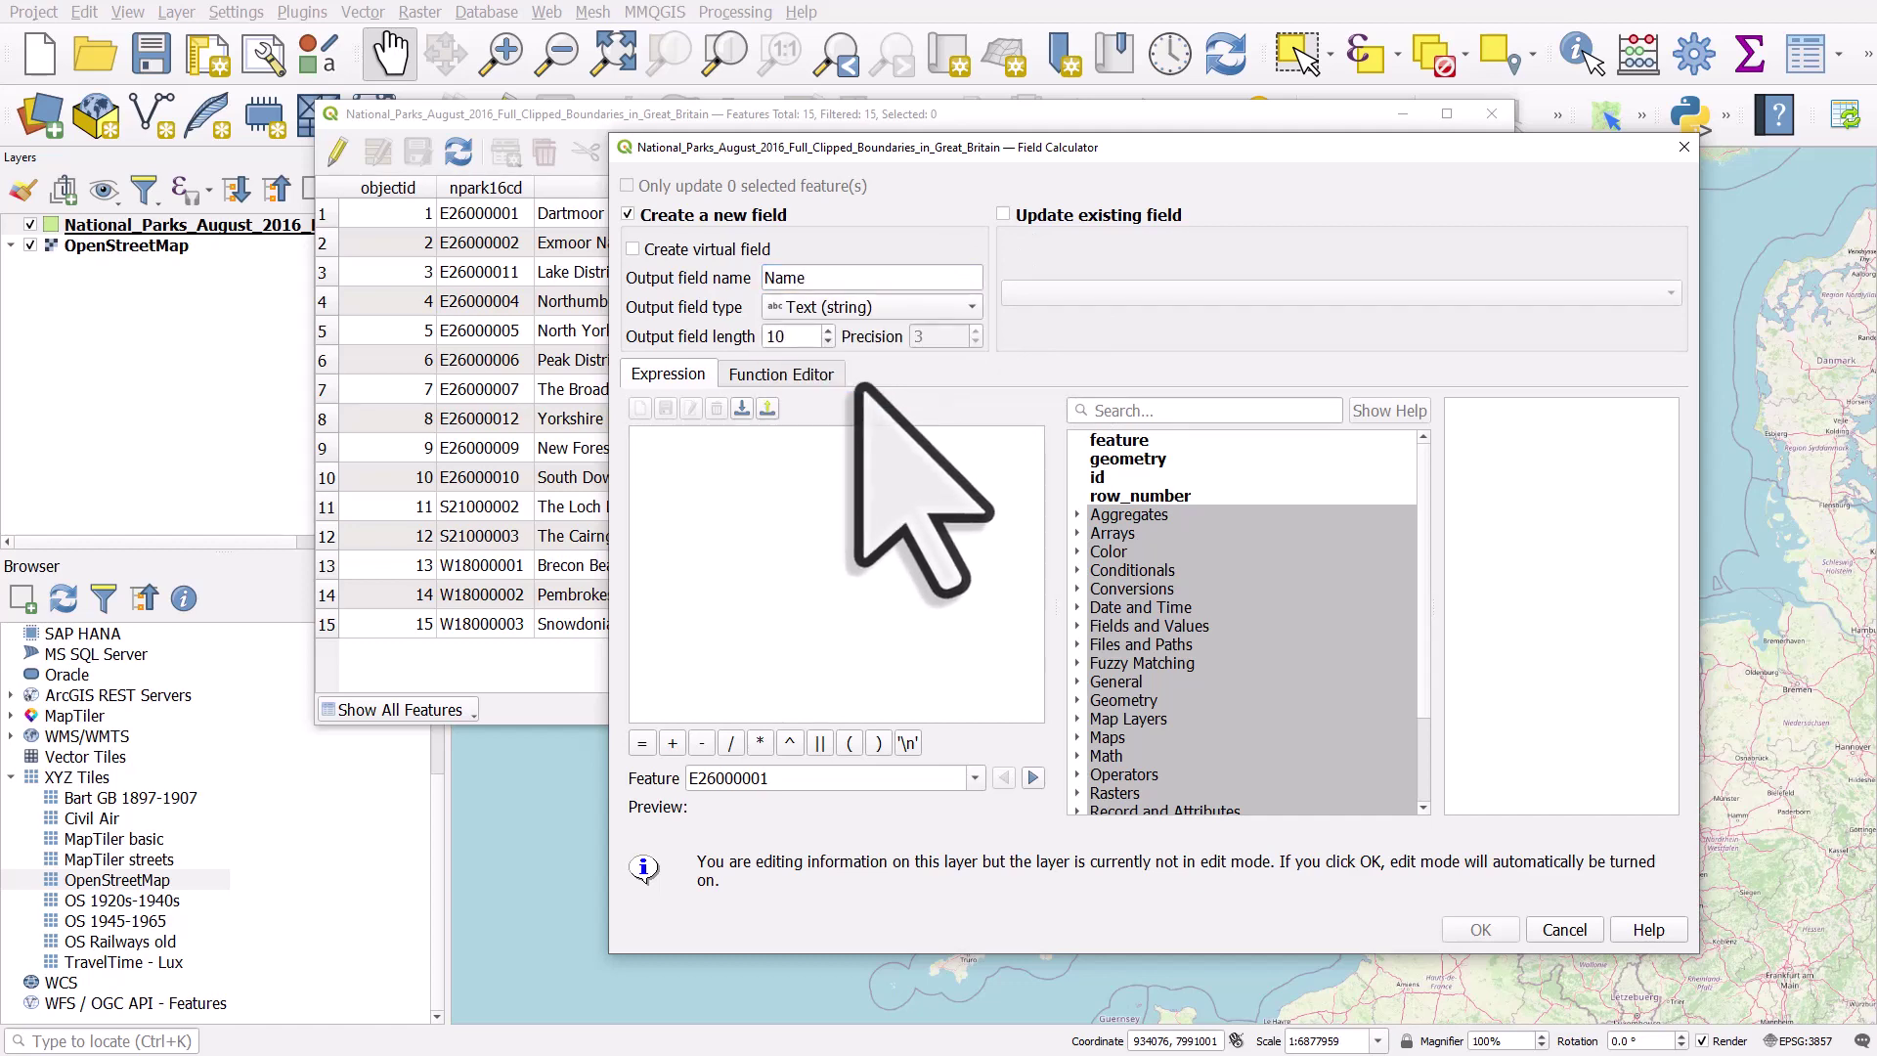
{"action": "left_click", "coordinate": [791, 338]}
{"action": "type", "text": "0"}
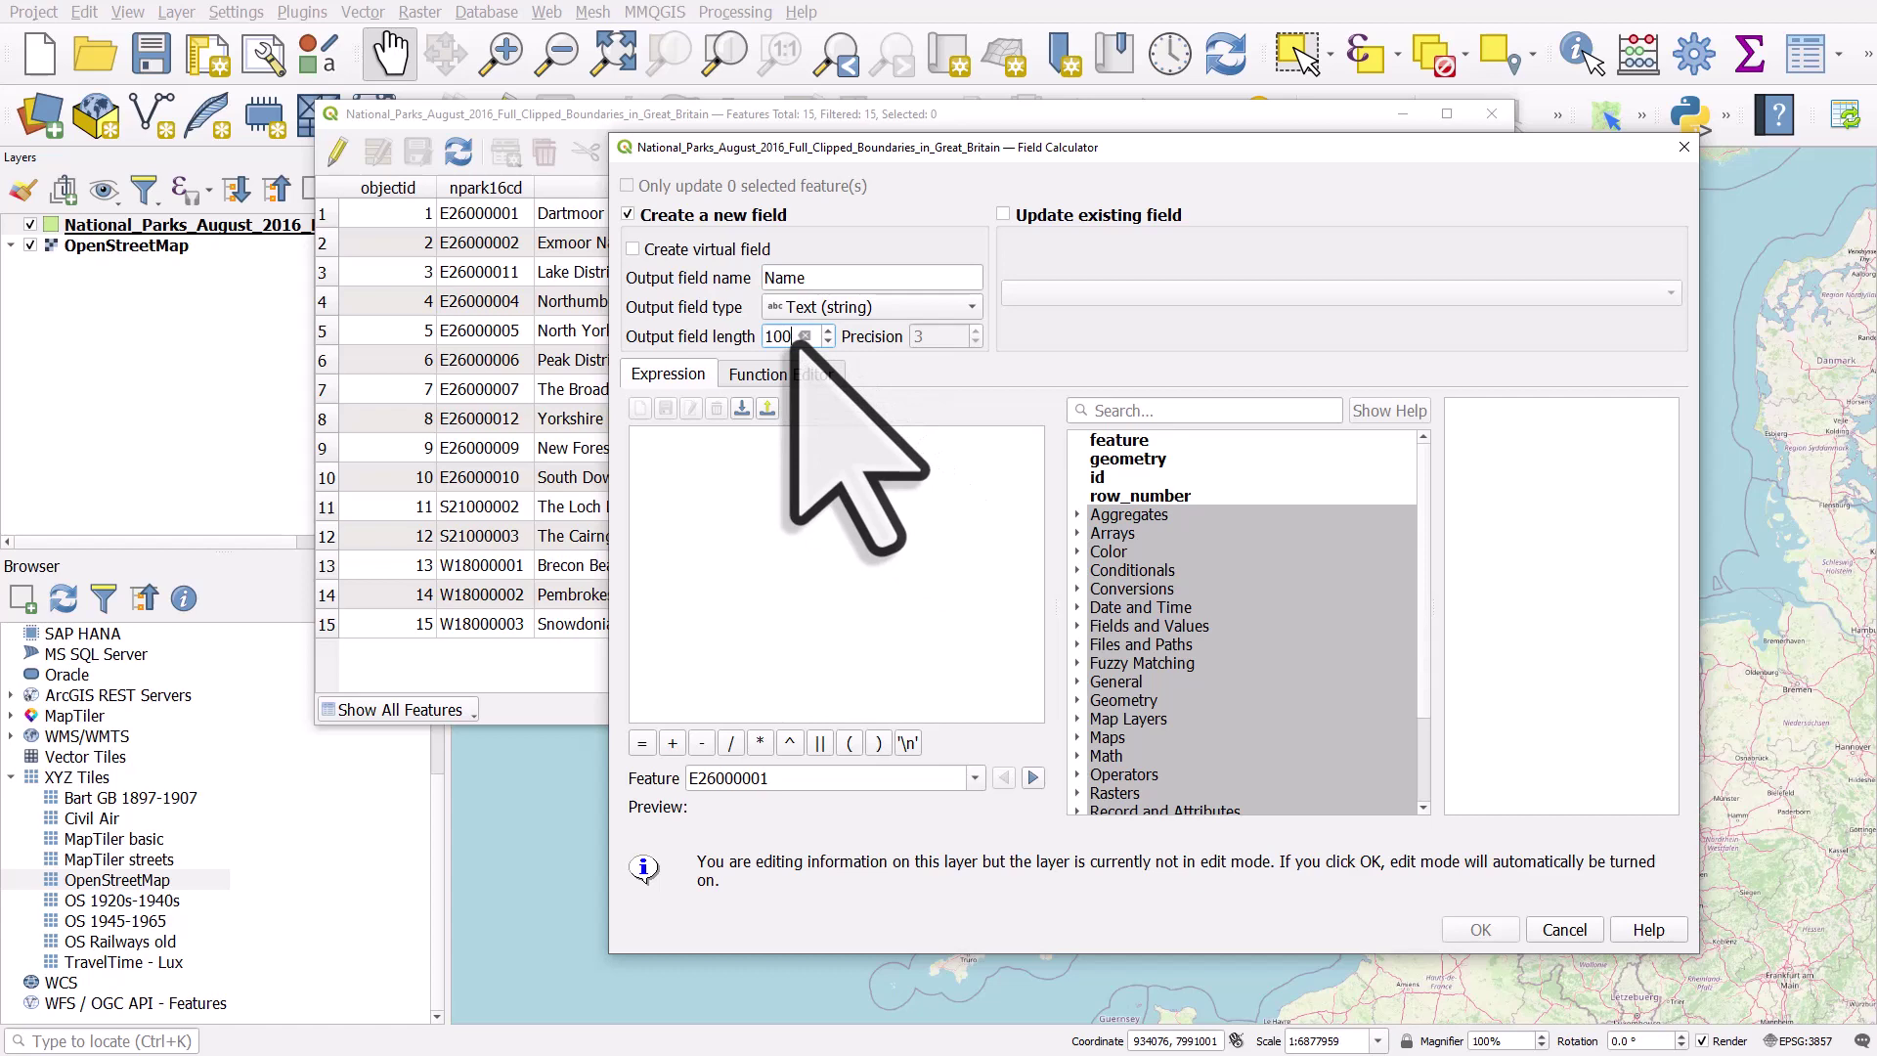
{"action": "left_click", "coordinate": [817, 460]}
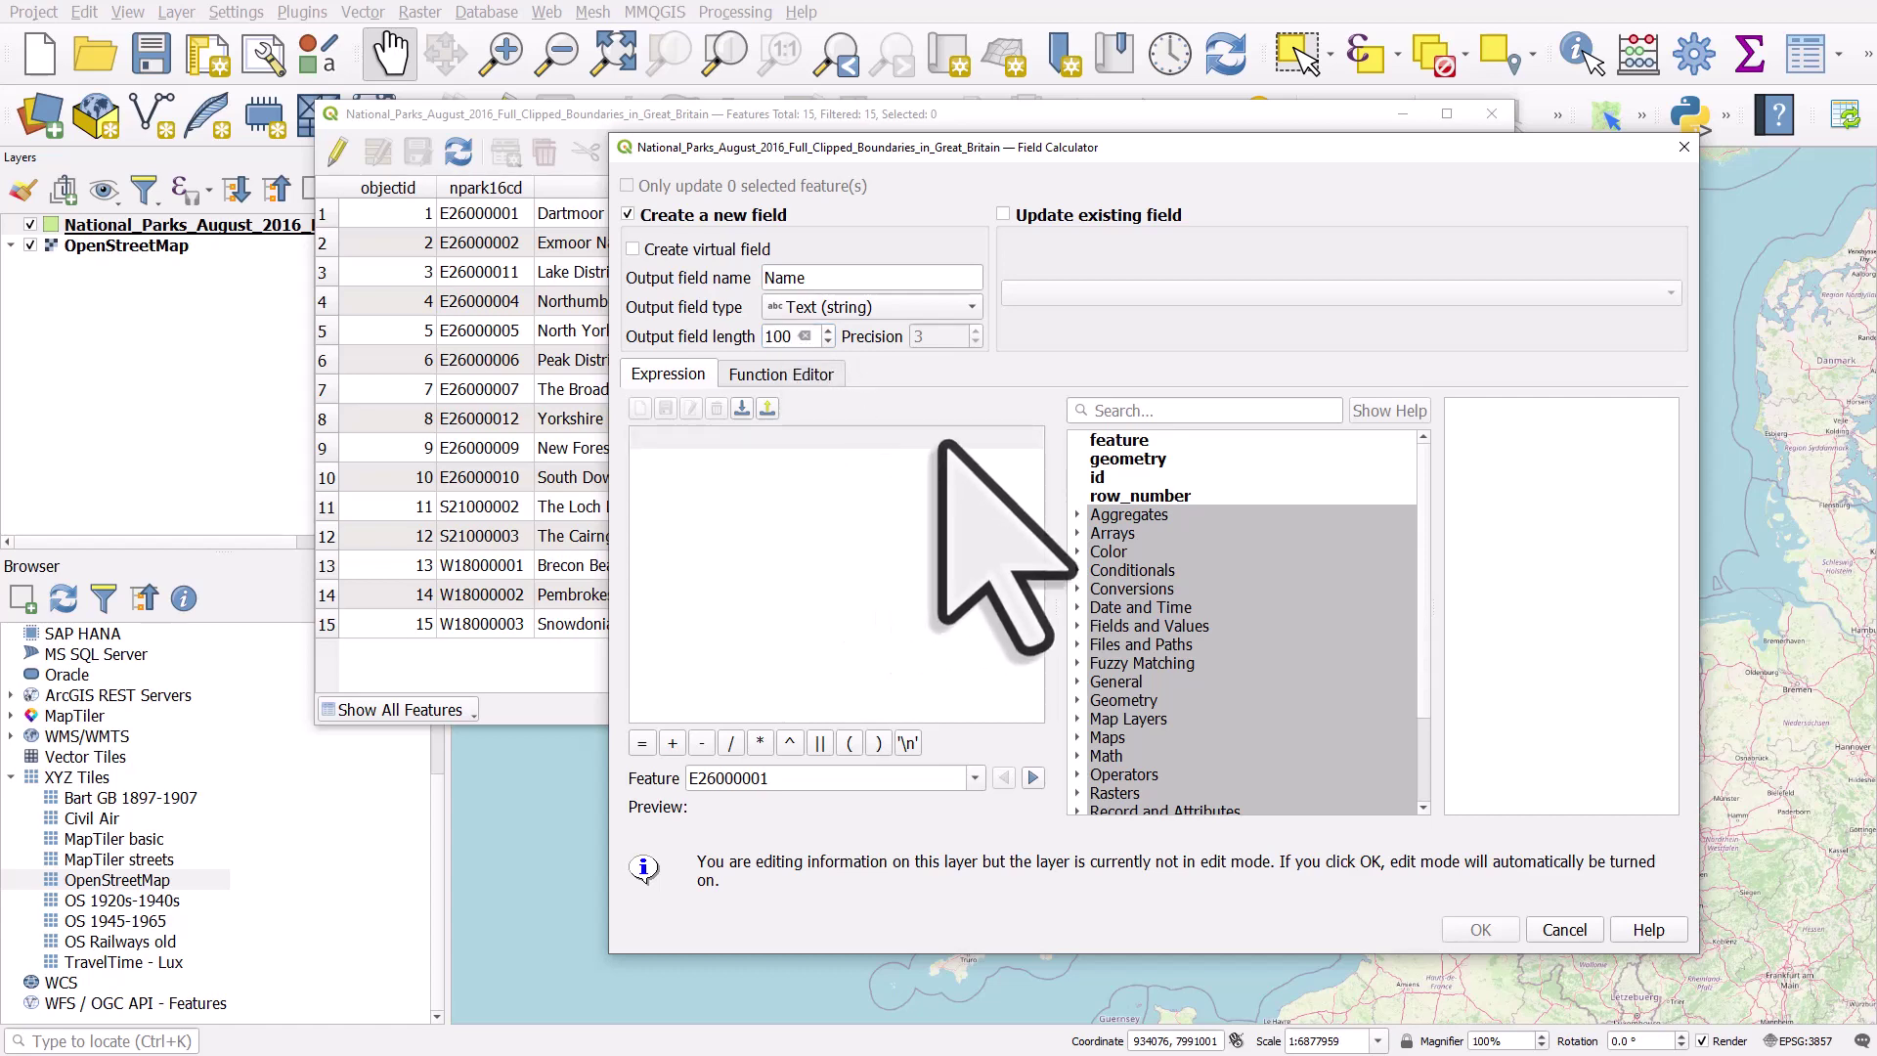
Step: Search the function list for 'replace' and insert the String replace function into the expression
{"action": "left_click", "coordinate": [1123, 416]}
{"action": "type", "text": "replace"}
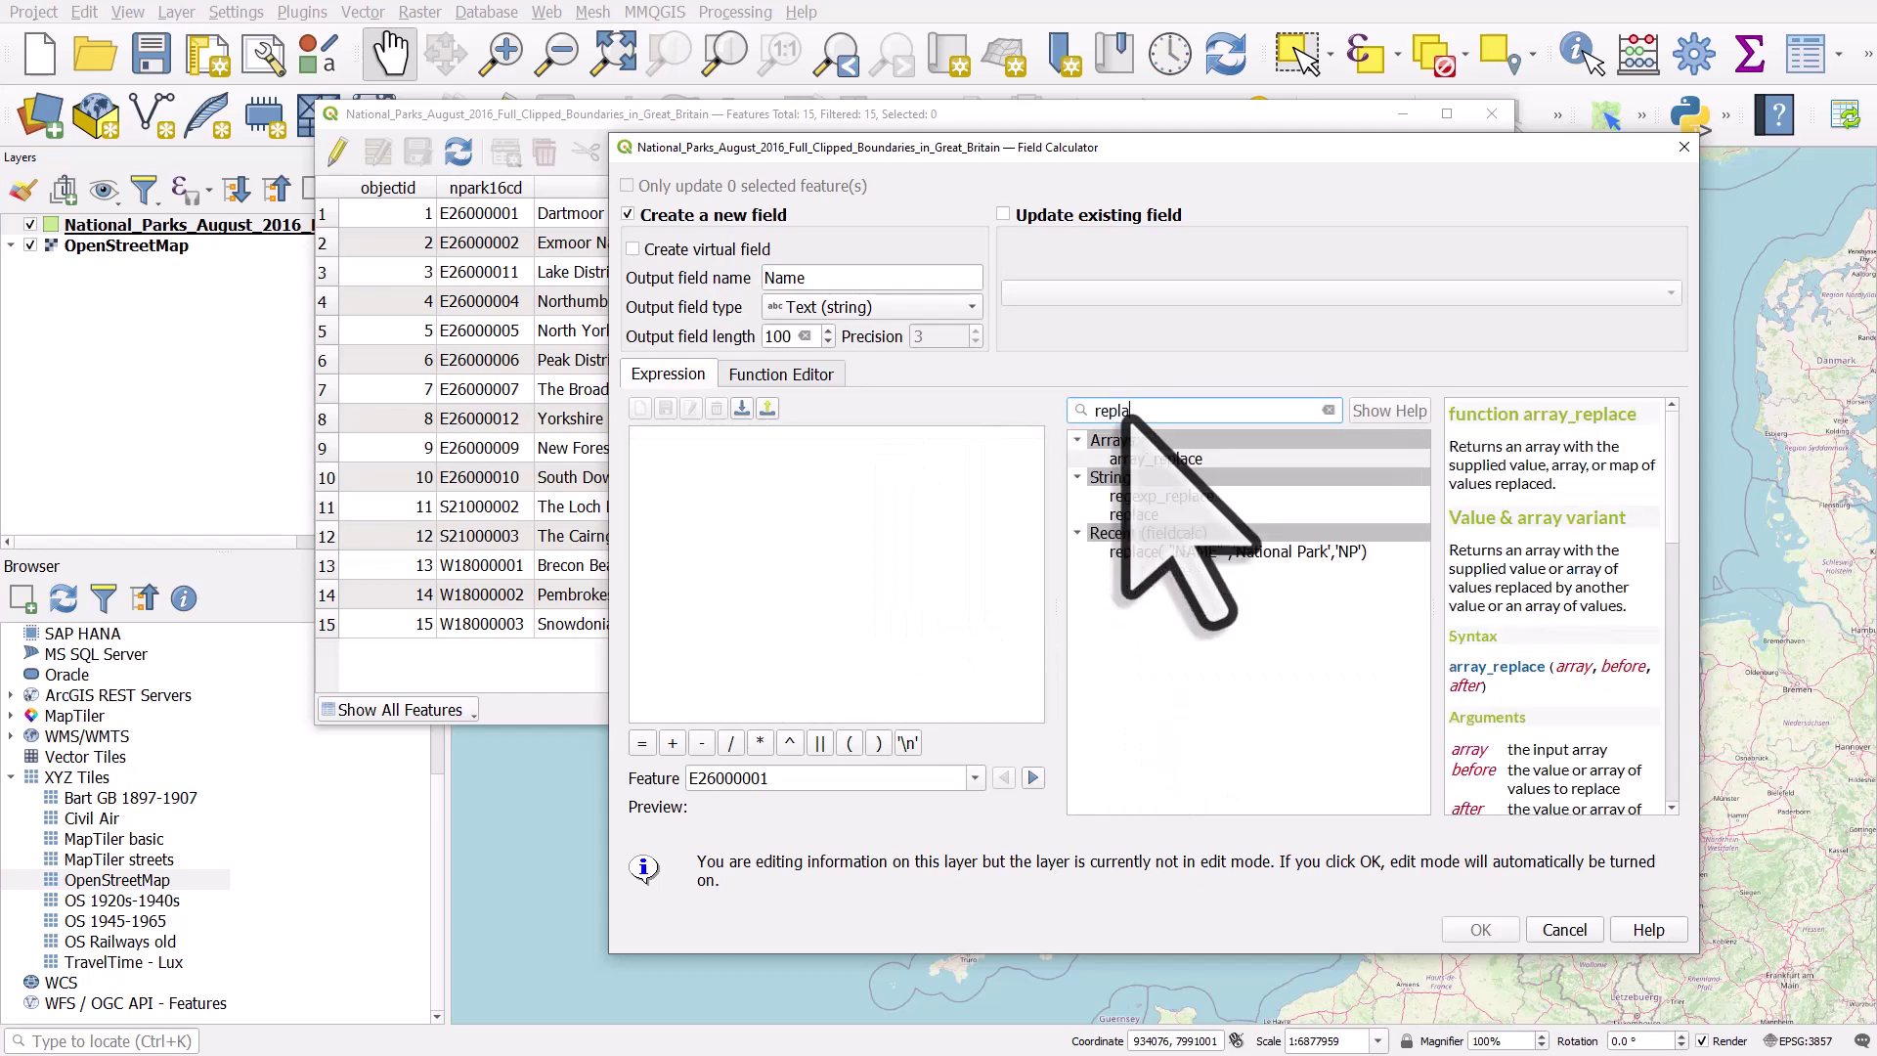
{"action": "double_click", "coordinate": [1166, 415]}
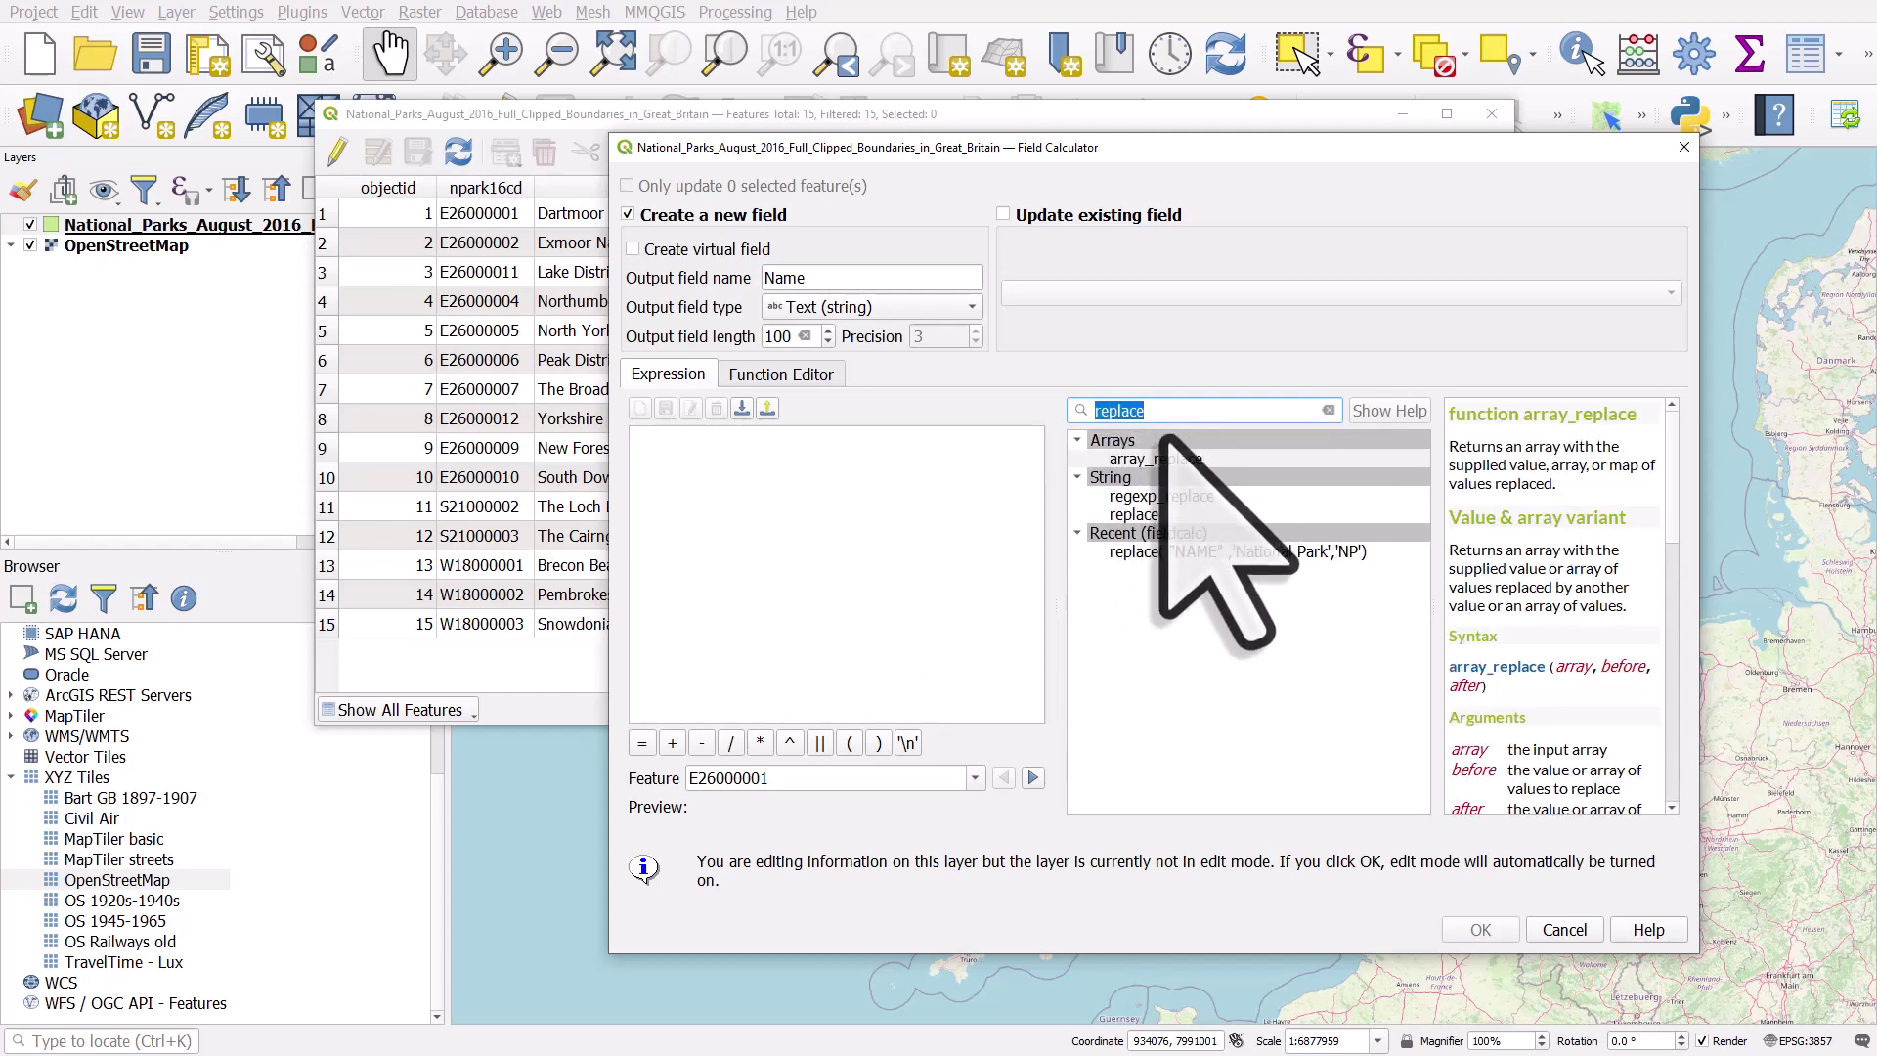
{"action": "left_click", "coordinate": [1156, 516]}
{"action": "double_click", "coordinate": [1156, 515]}
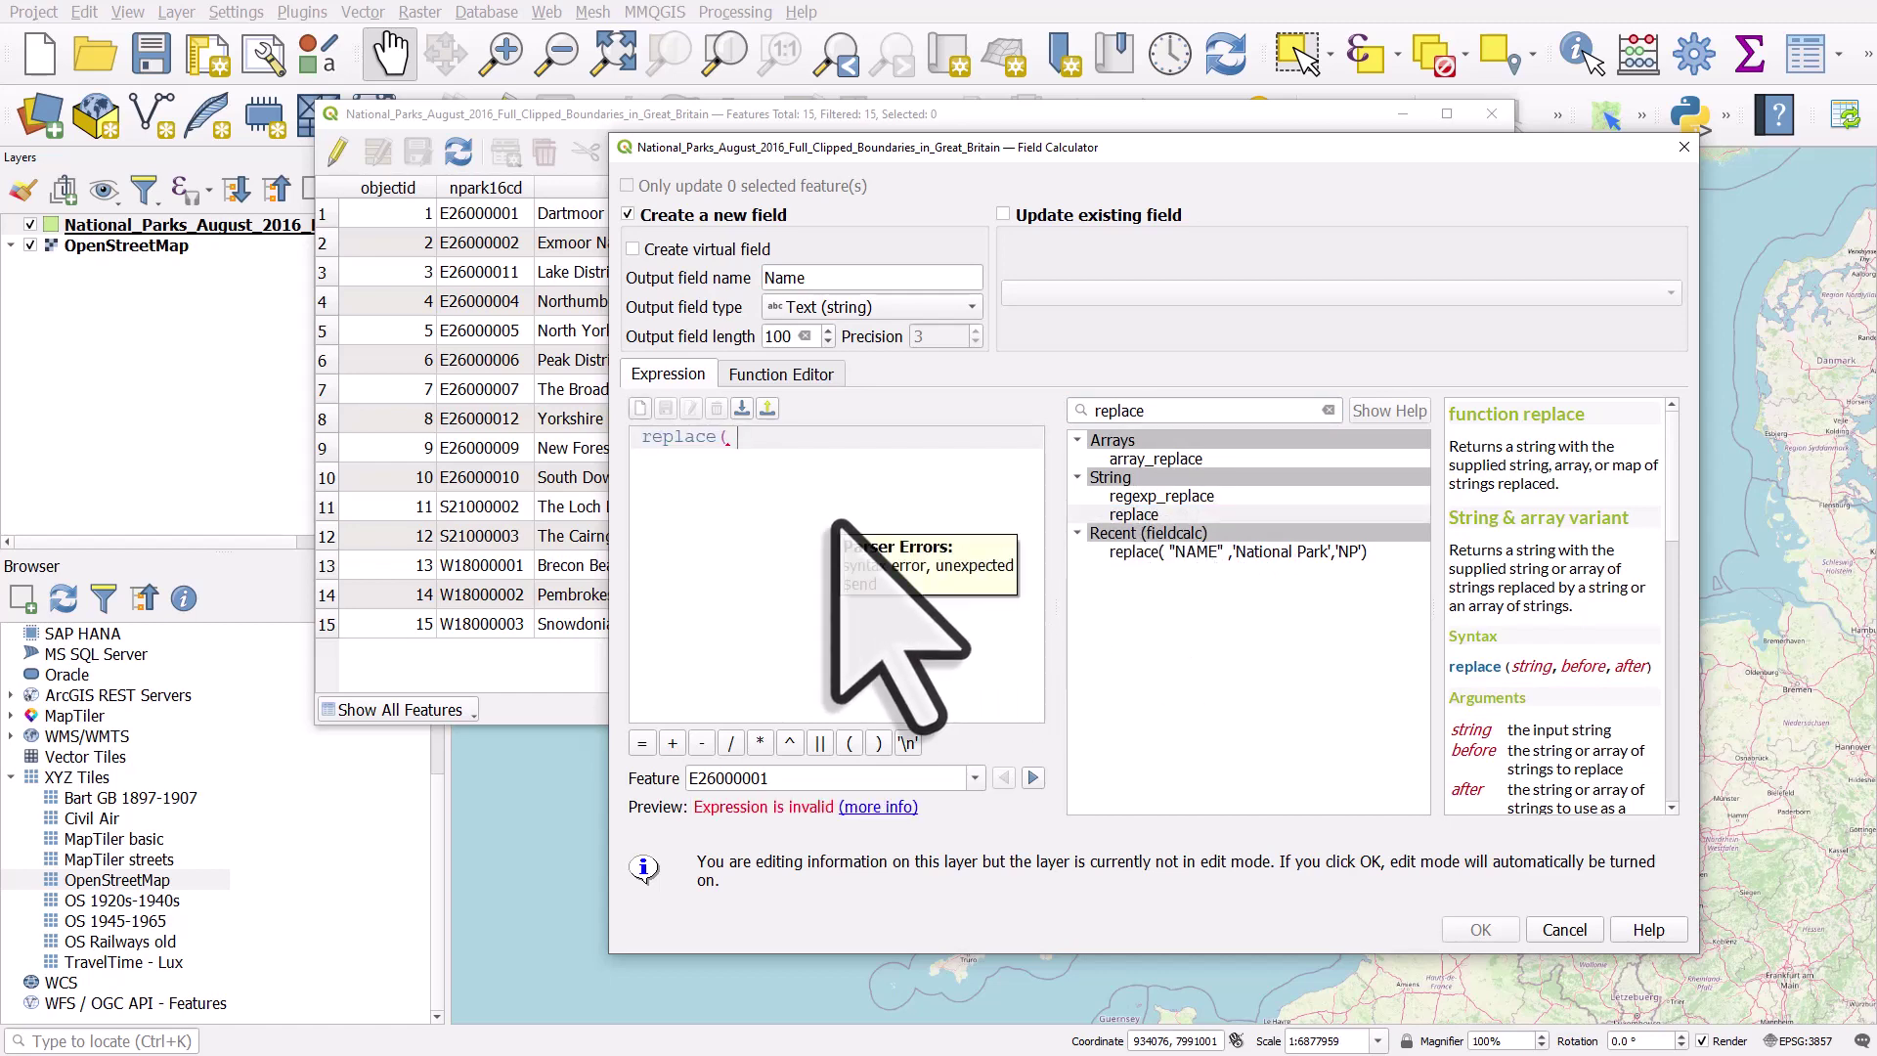
{"action": "left_click", "coordinate": [1329, 410]}
{"action": "left_click_drag", "start_coordinate": [911, 148], "coordinate": [1098, 137]}
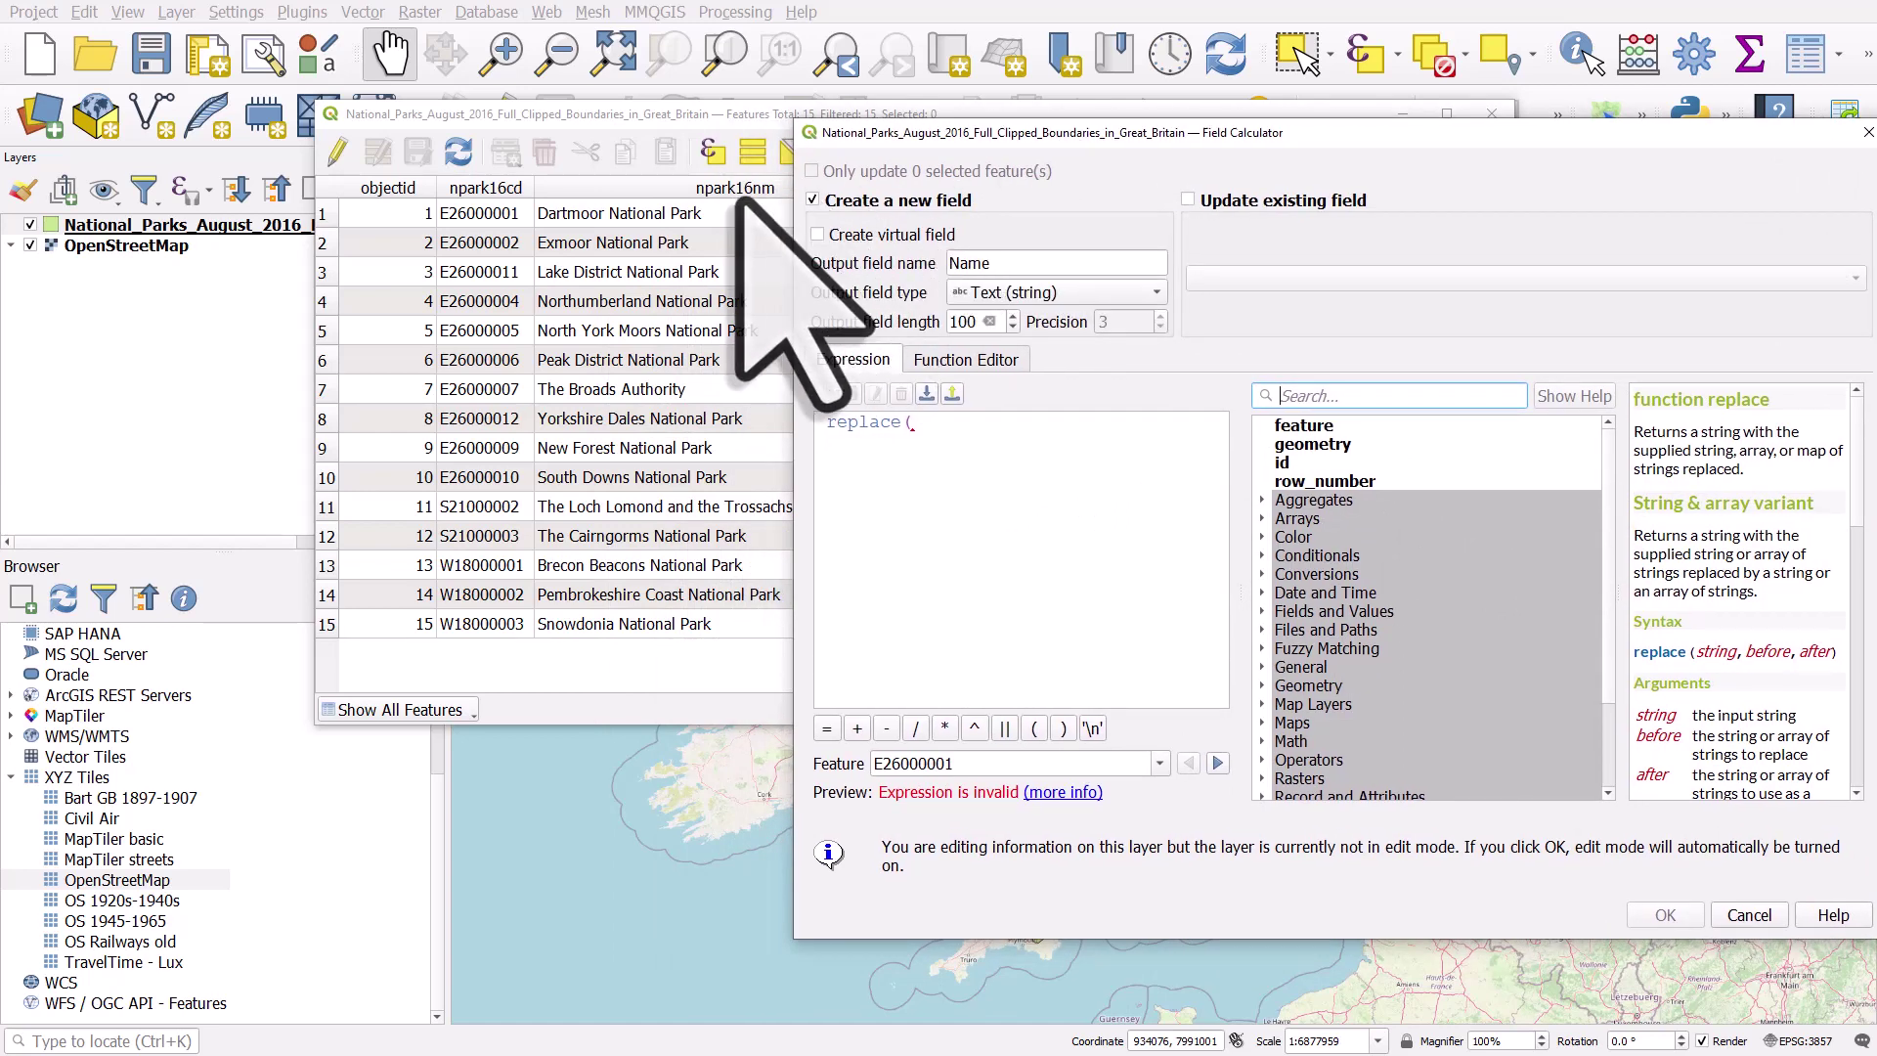
Step: Add the npark16nm field from Fields and Values into the replace( expression
{"action": "left_click", "coordinate": [1311, 593]}
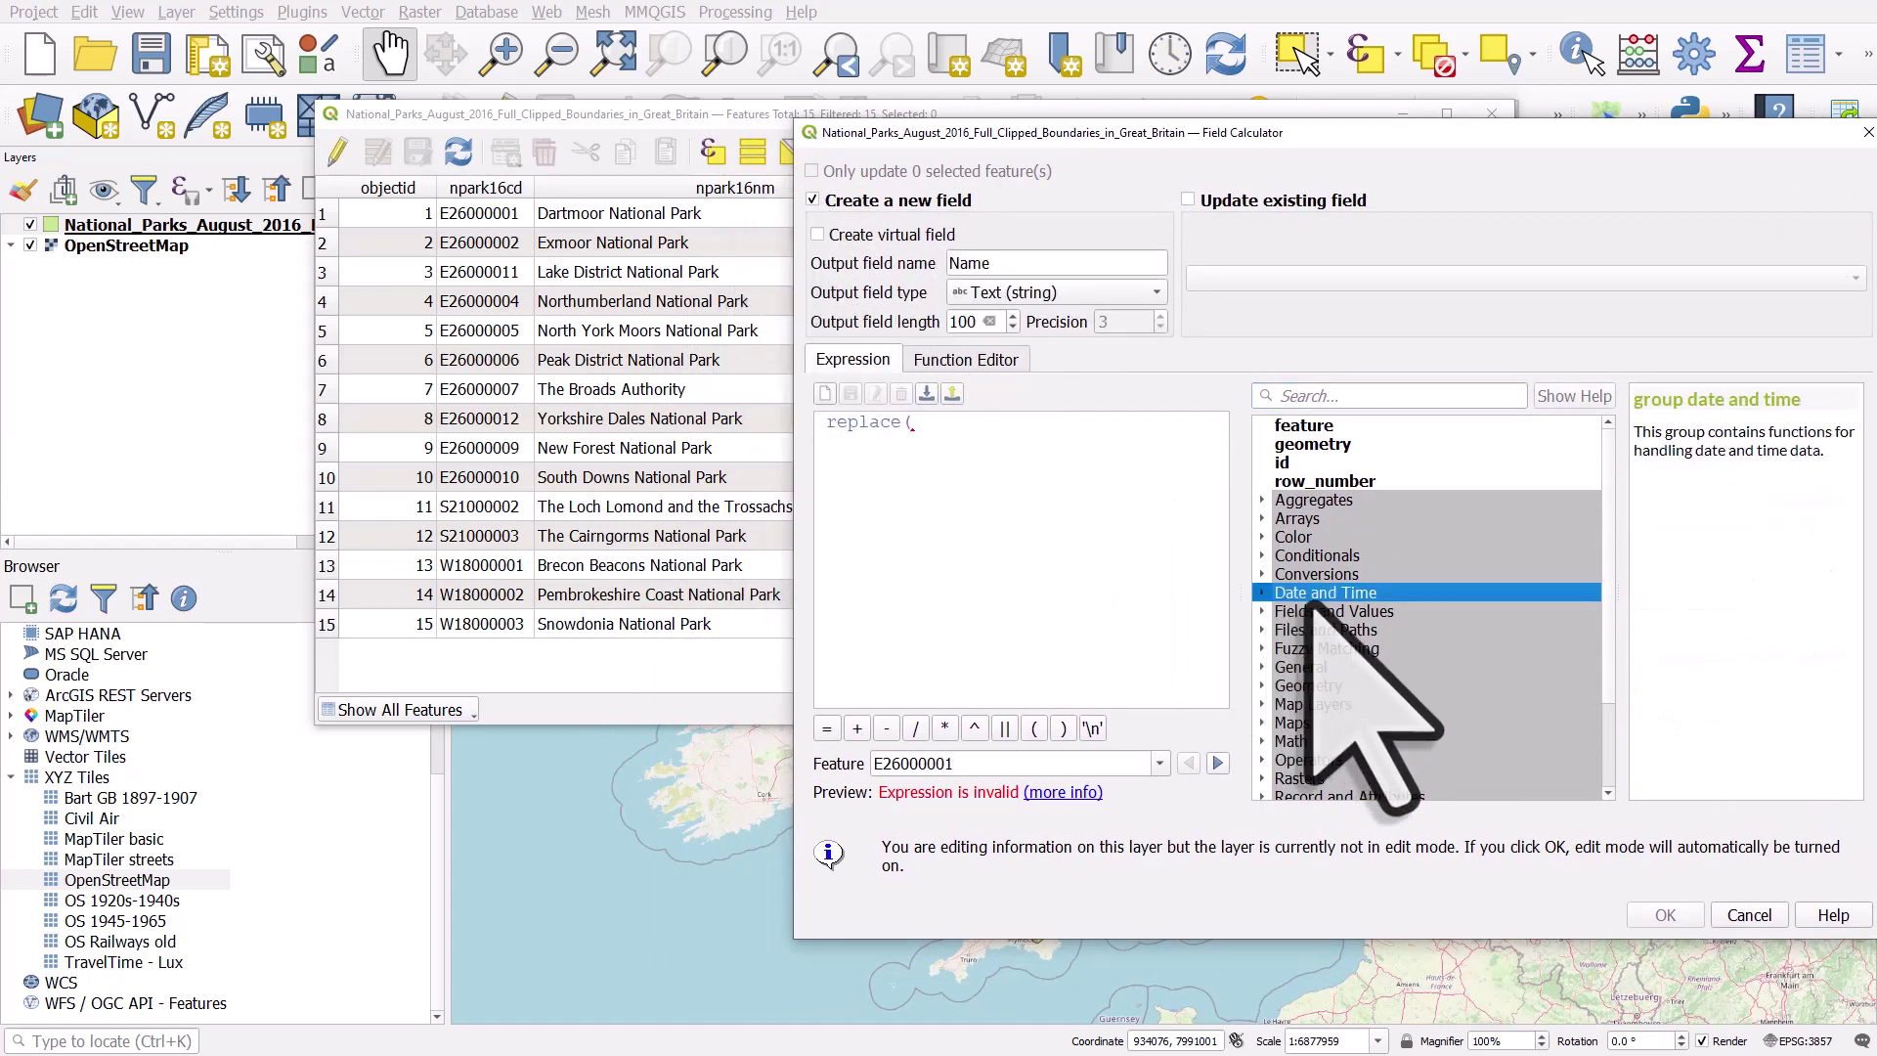
{"action": "double_click", "coordinate": [1319, 609]}
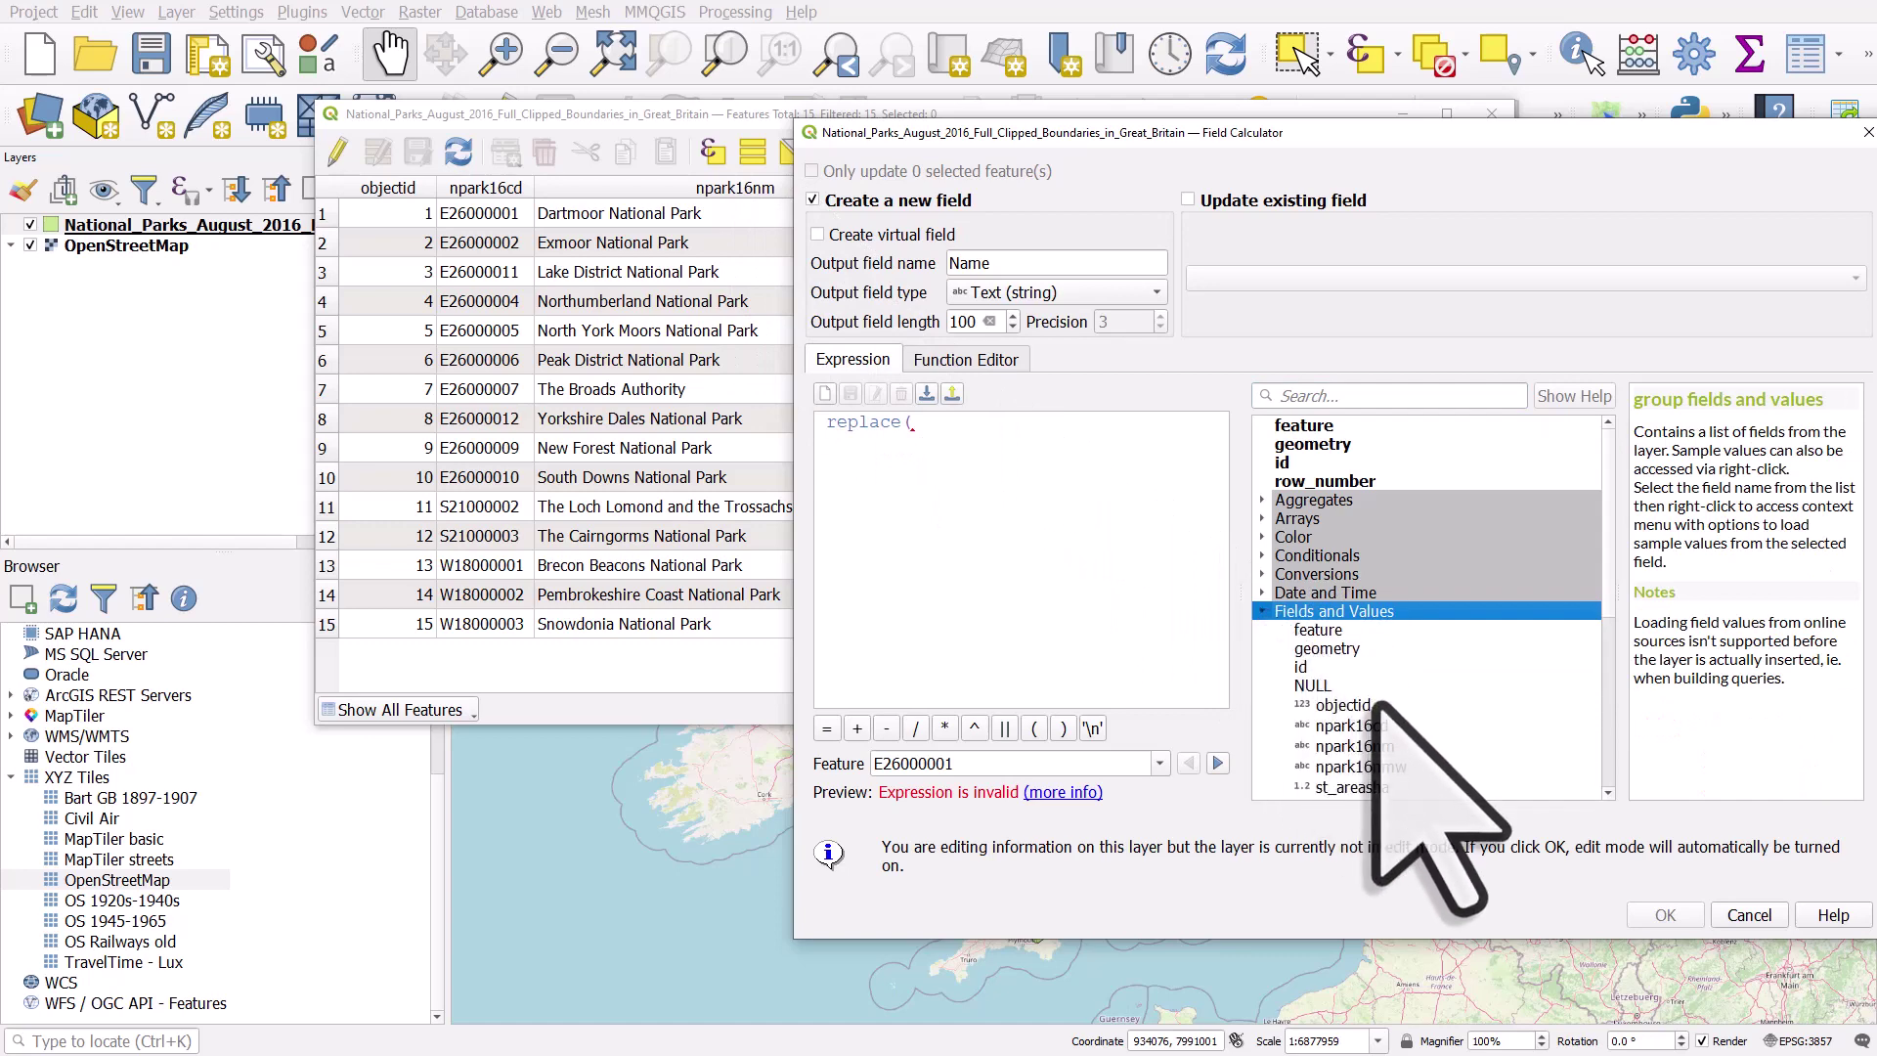
{"action": "scroll", "coordinate": [1374, 702], "scroll_direction": "down", "scroll_amount": 1}
{"action": "left_click", "coordinate": [1356, 691]}
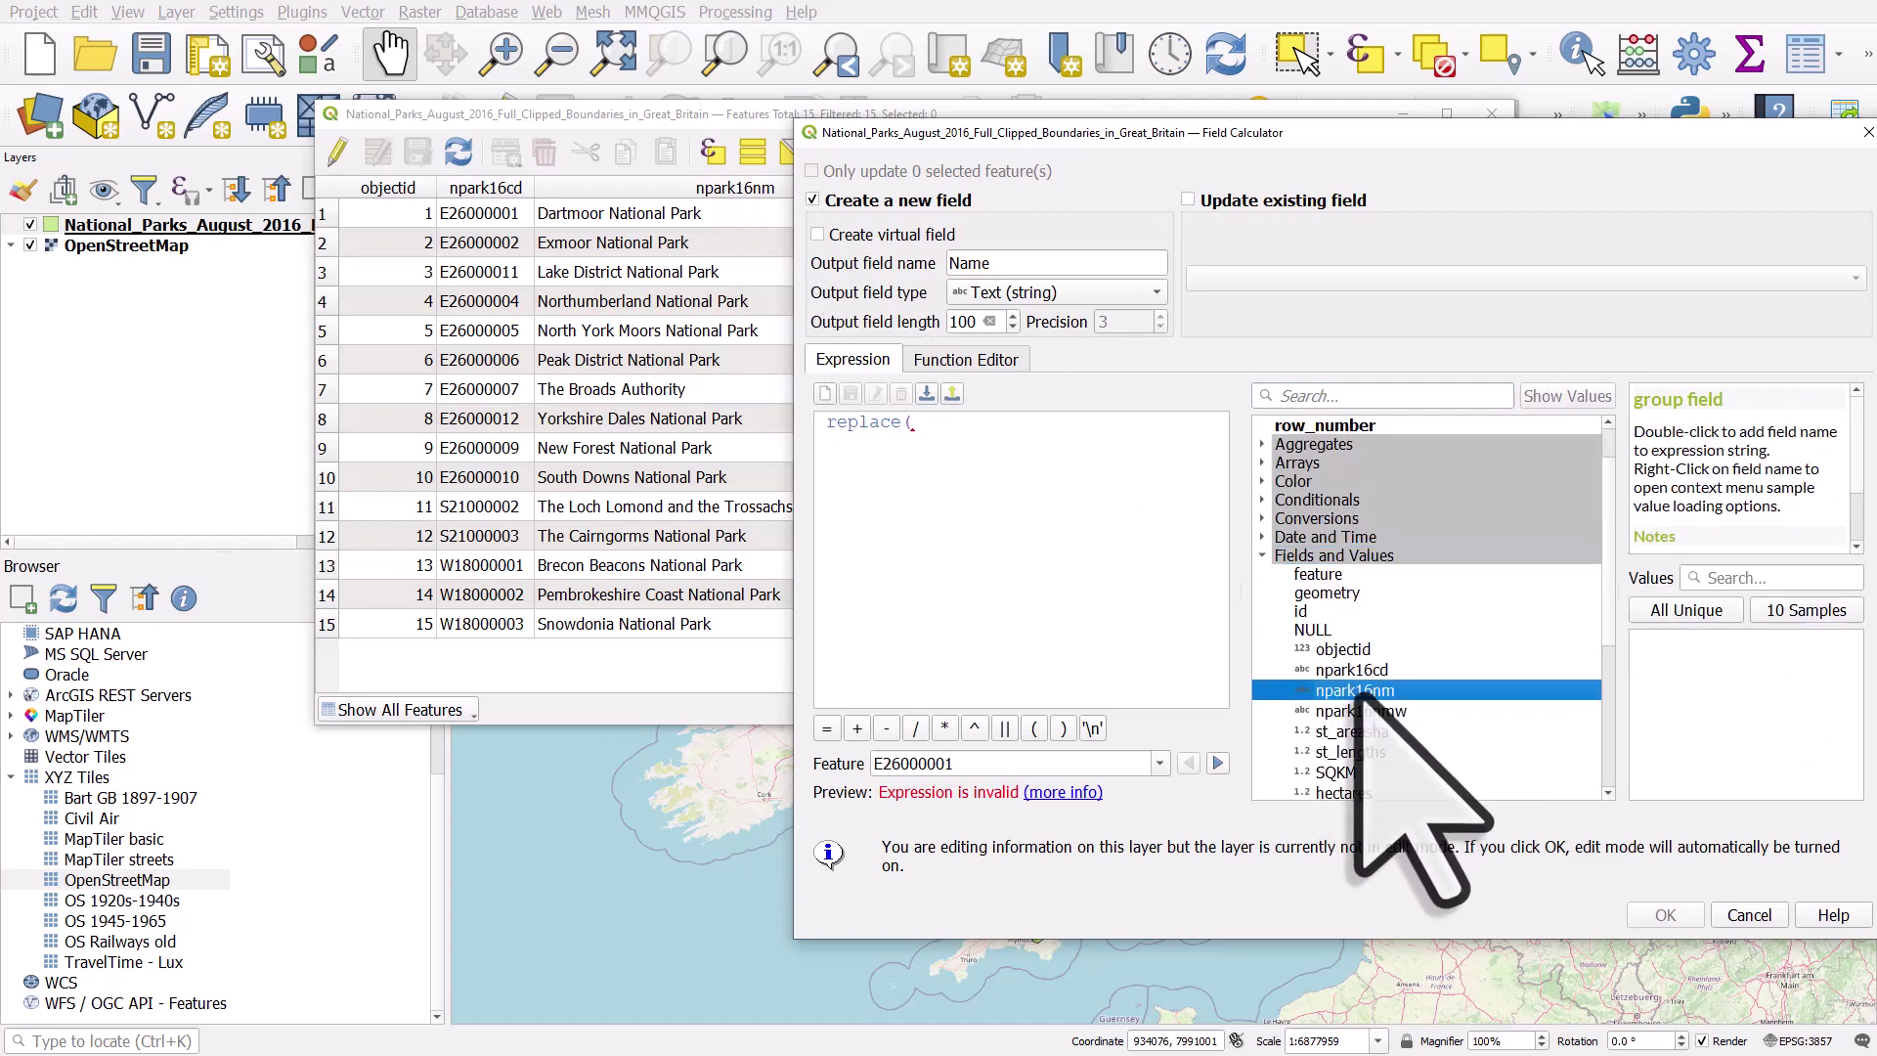
{"action": "double_click", "coordinate": [1369, 692]}
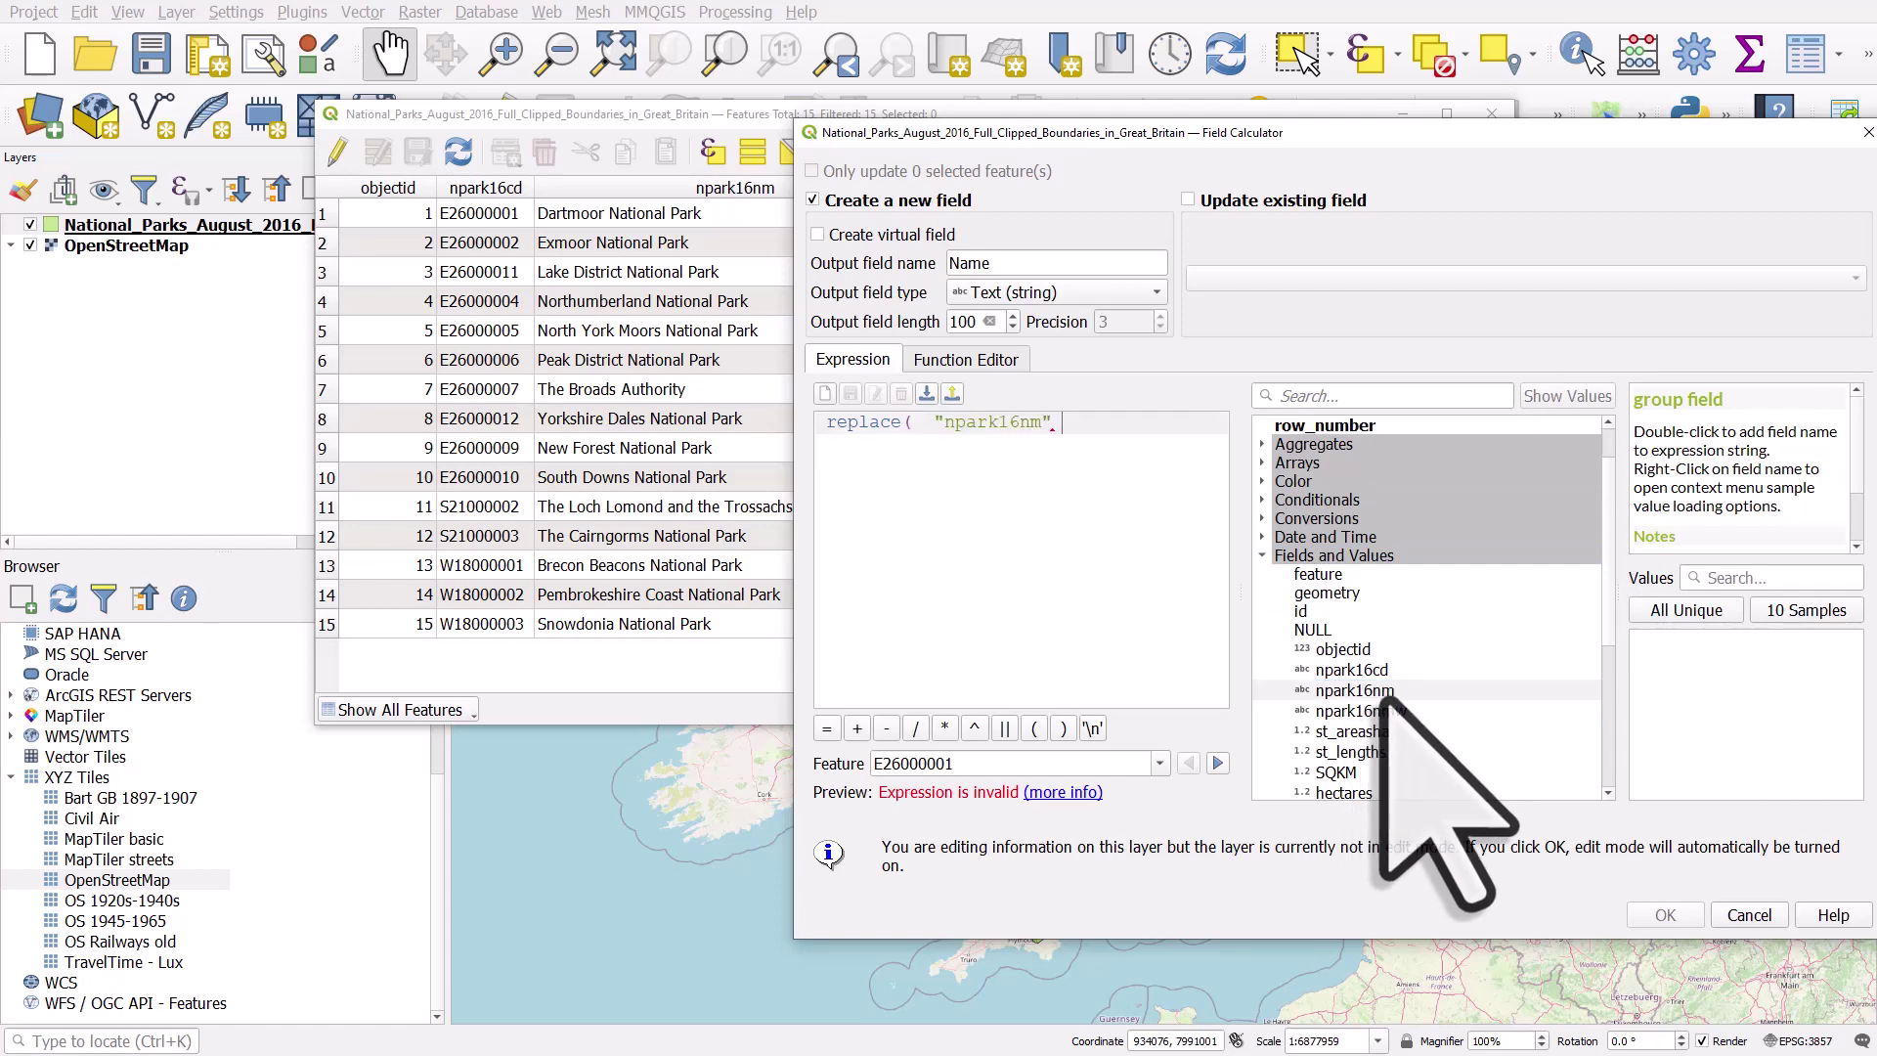
{"action": "left_click", "coordinate": [936, 420]}
{"action": "left_click", "coordinate": [1083, 423]}
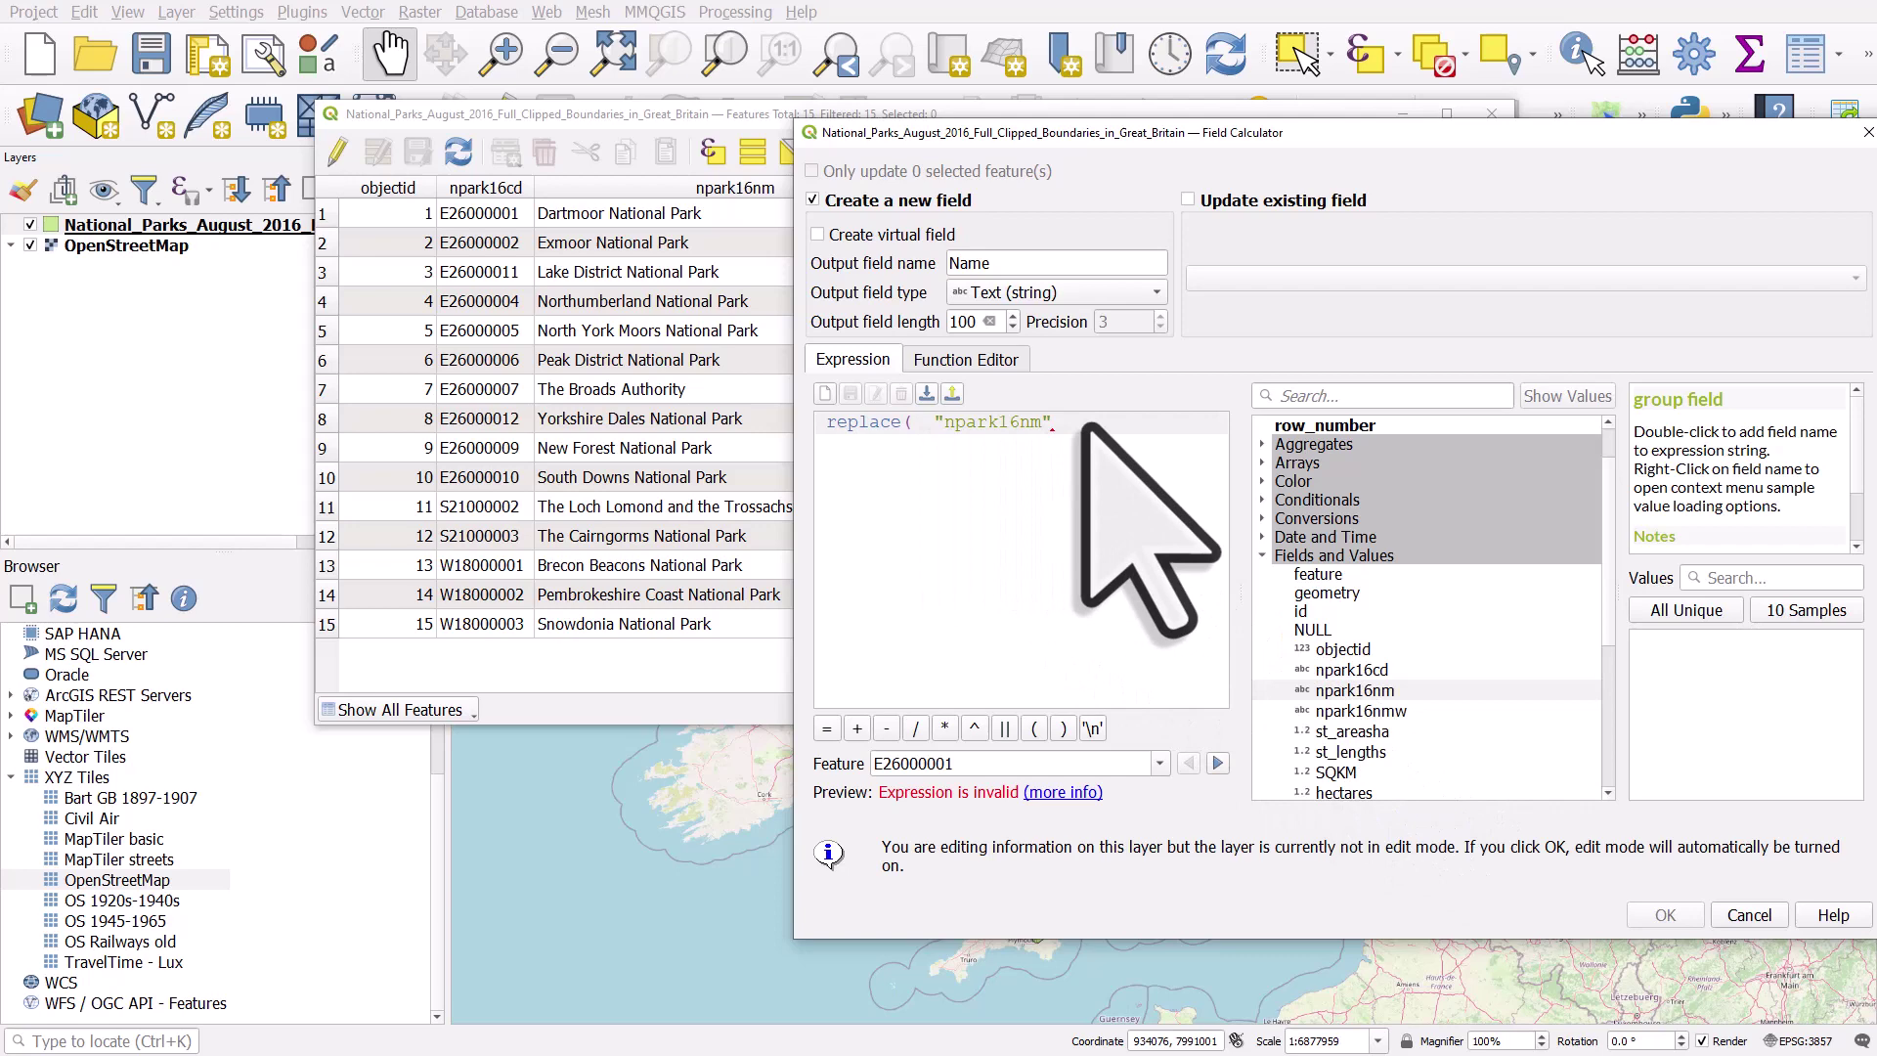
Step: Complete the expression as replace("npark16nm",' National Park','') so the preview shows Dartmoor
{"action": "type", "text": ","}
{"action": "type", "text": "' National Park"}
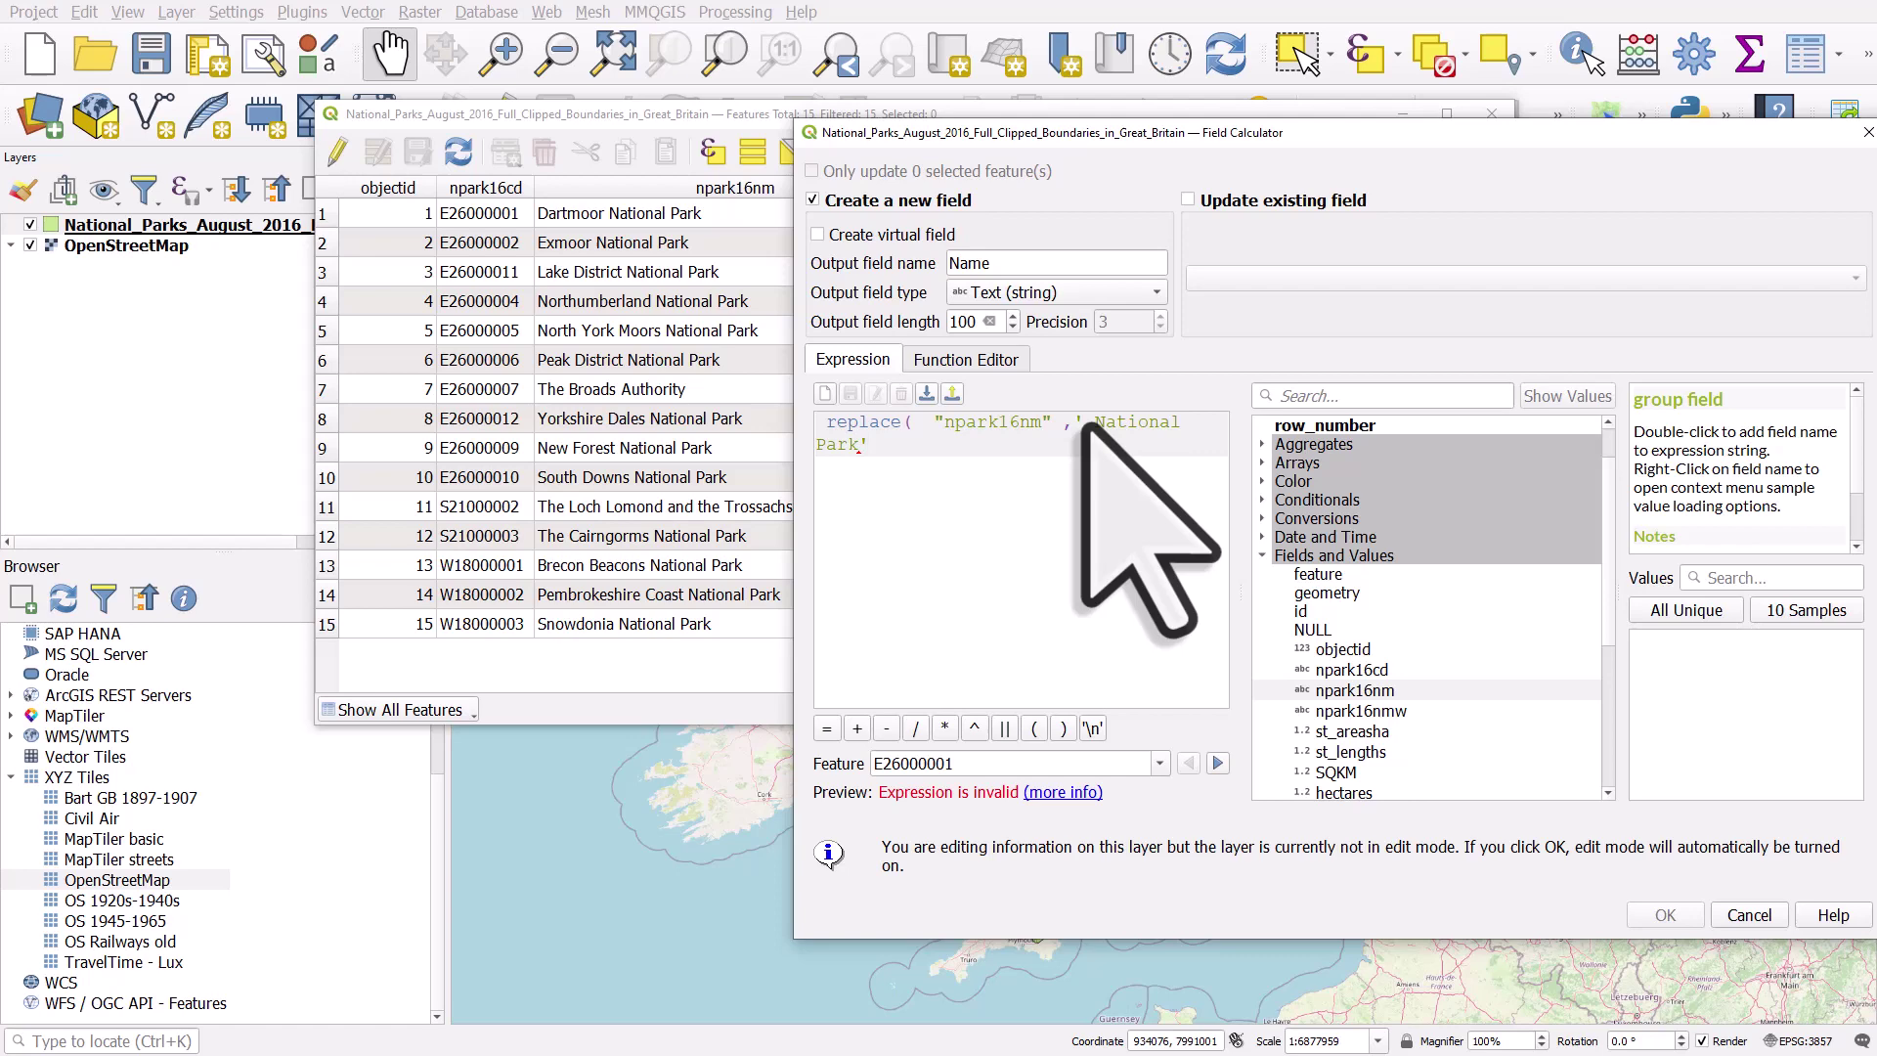
{"action": "type", "text": ",'"}
{"action": "type", "text": "')"}
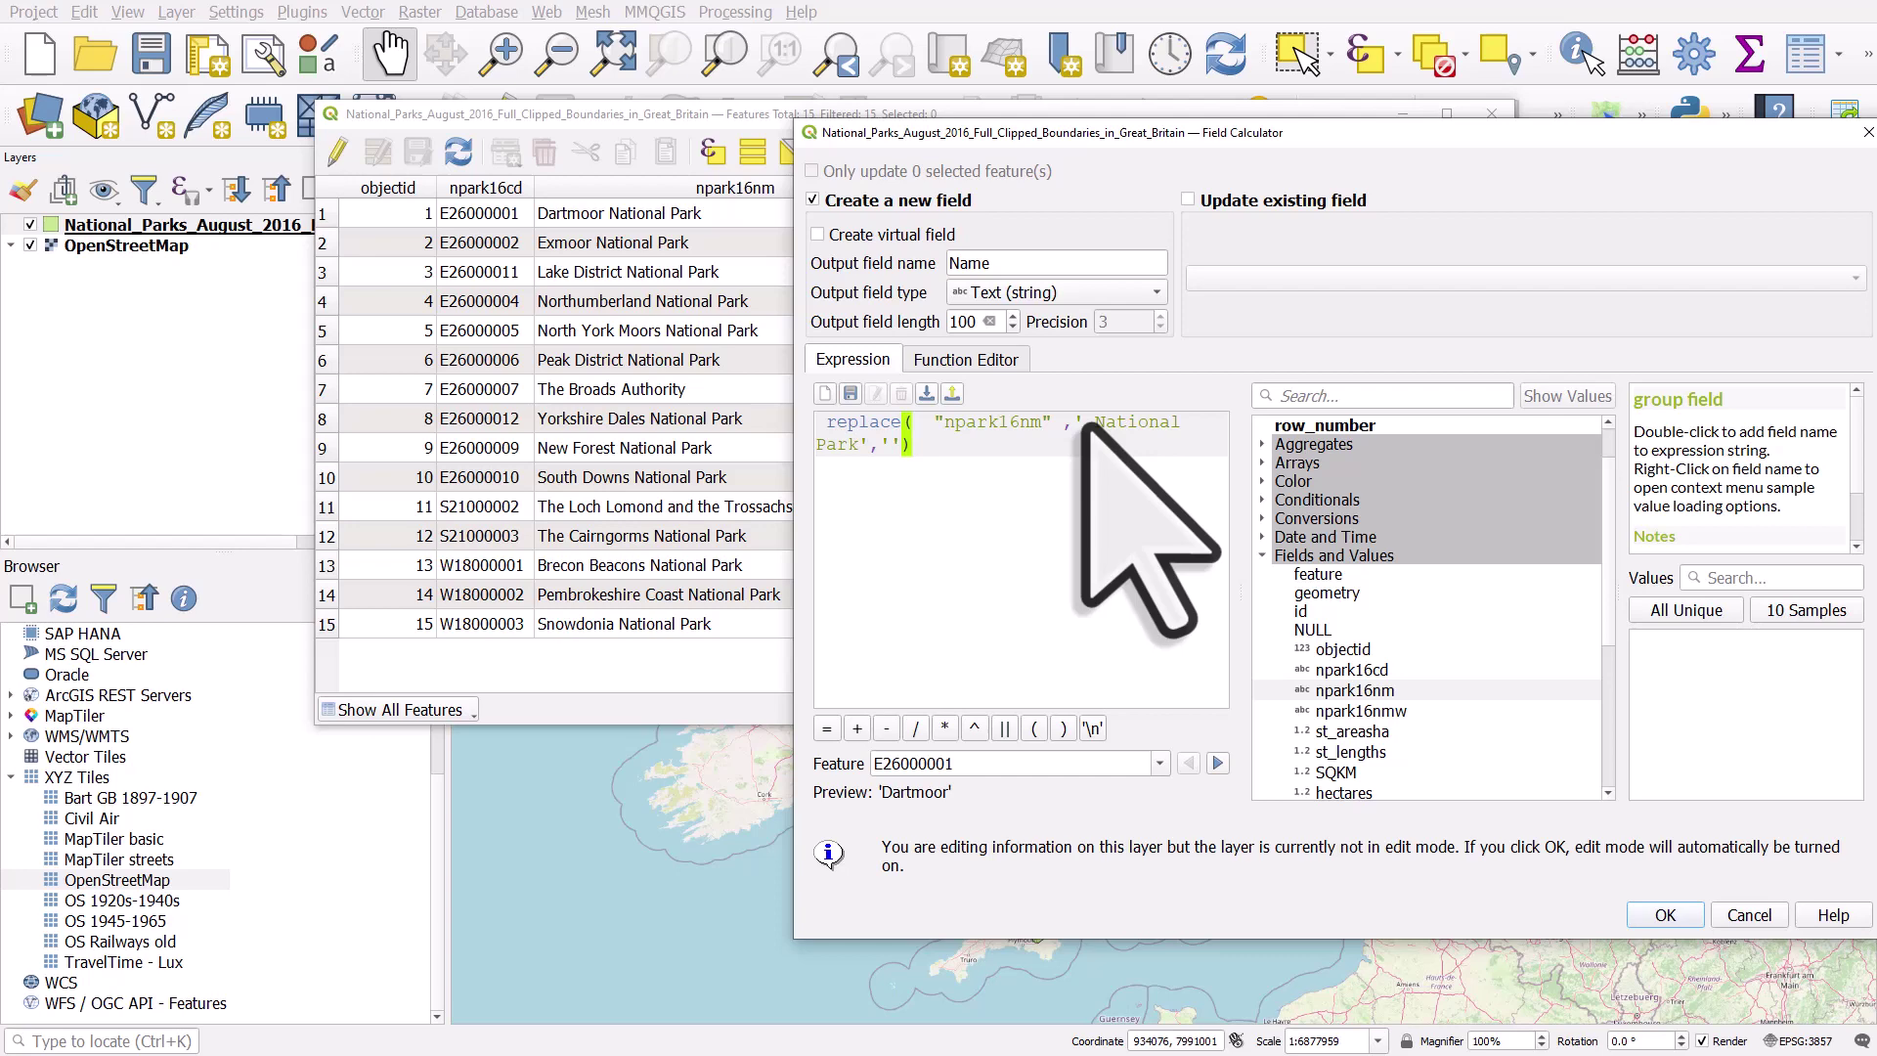
{"action": "left_click", "coordinate": [1039, 271]}
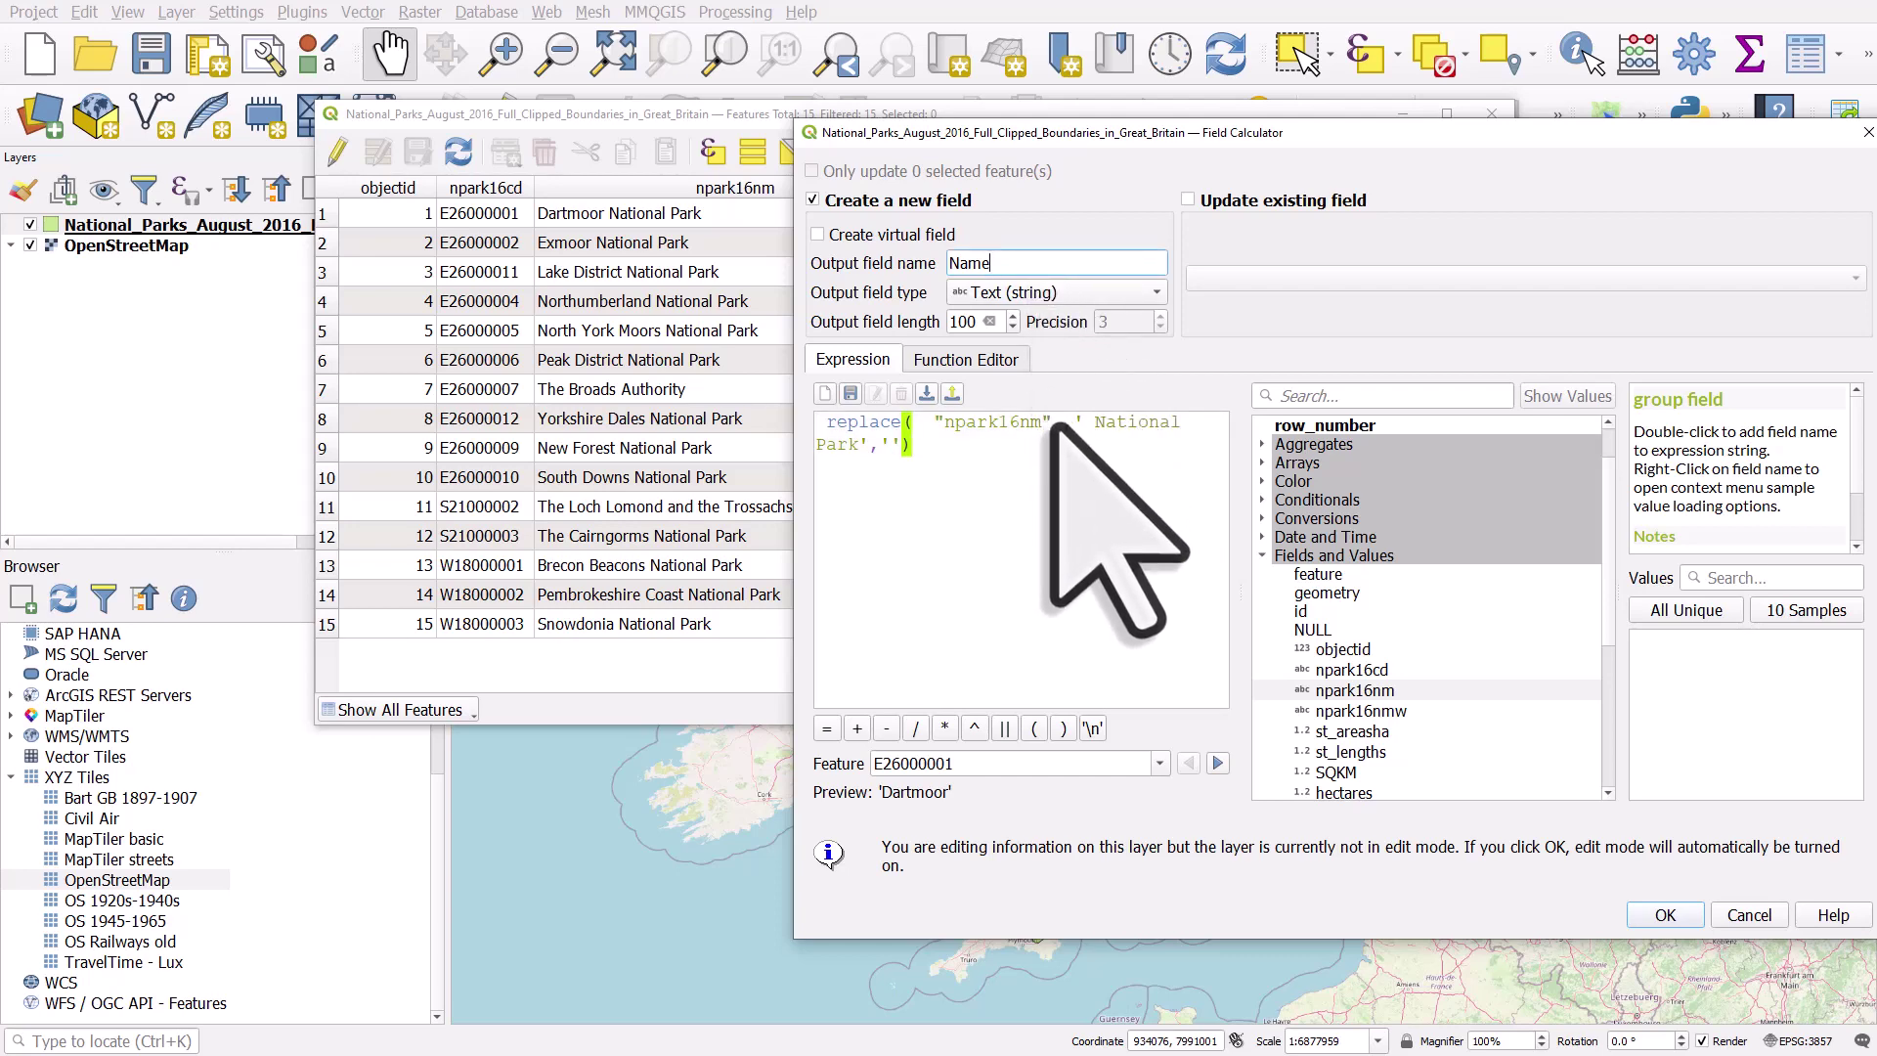
{"action": "left_click_drag", "start_coordinate": [1053, 421], "coordinate": [936, 421]}
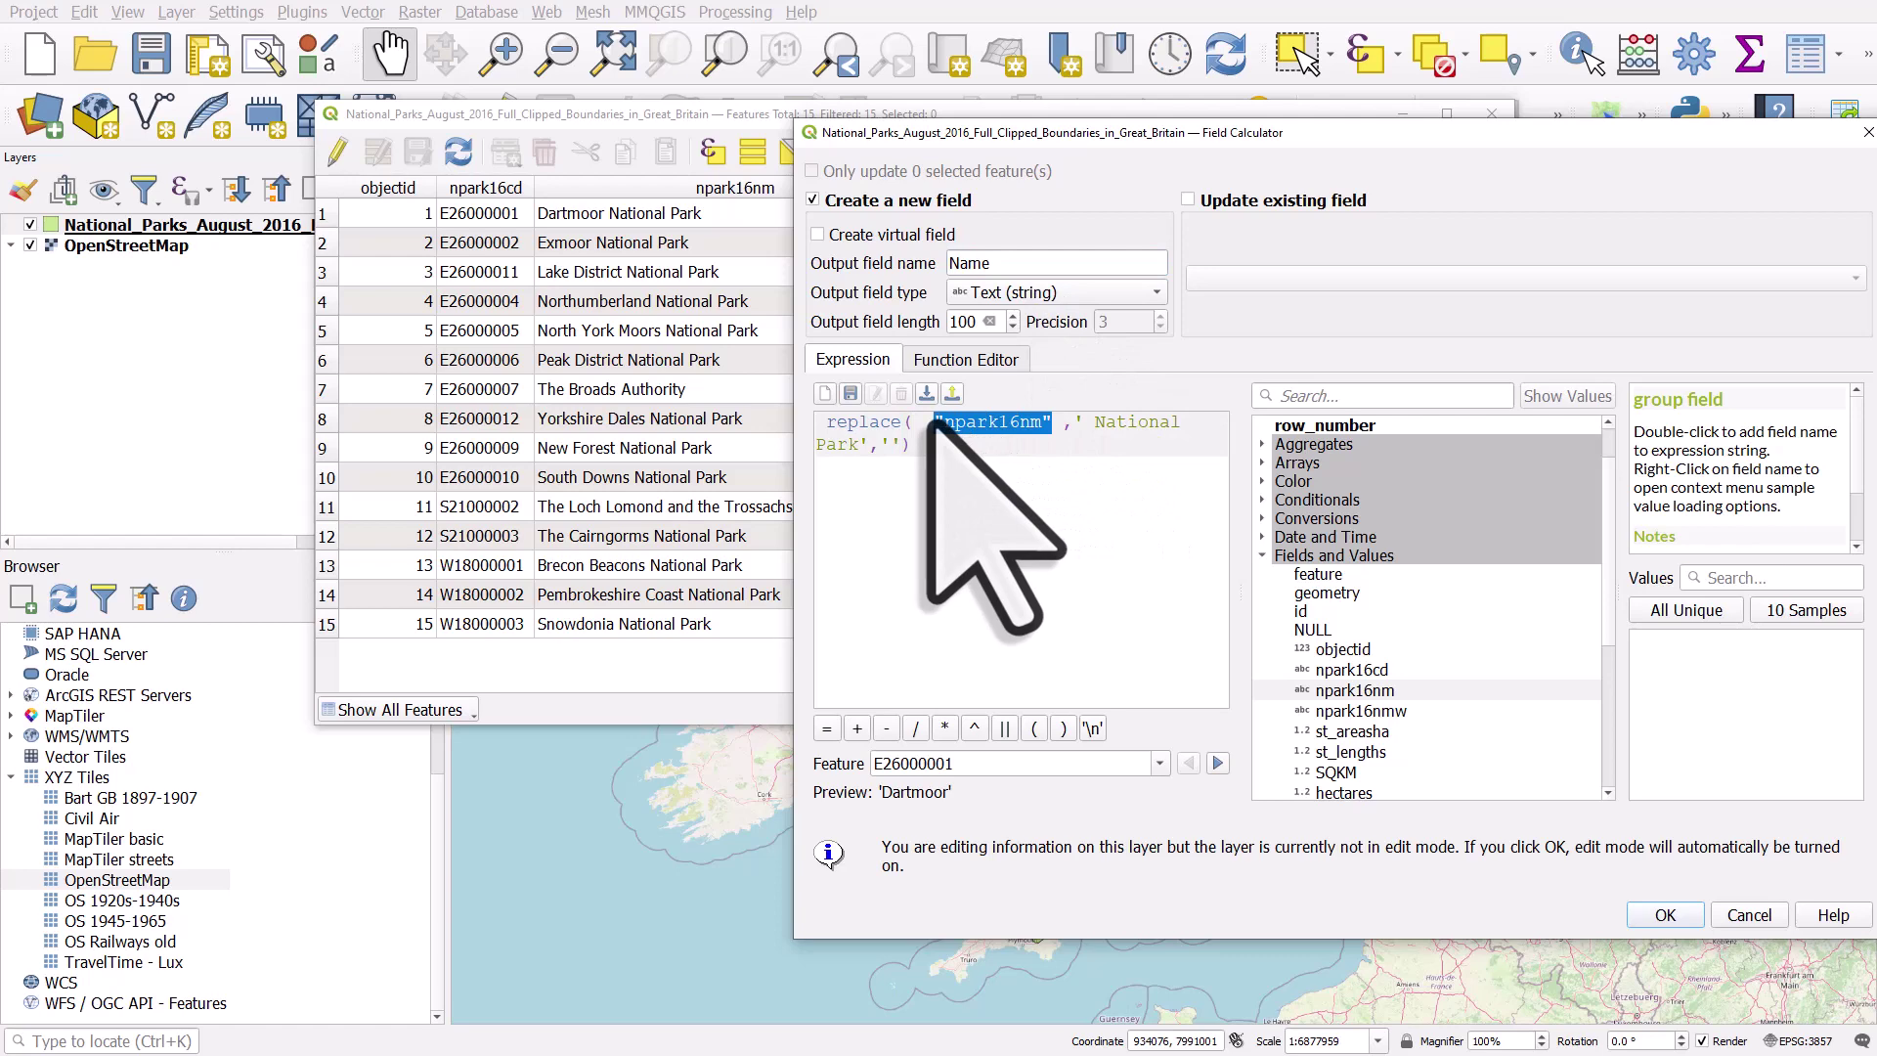
{"action": "left_click", "coordinate": [982, 445]}
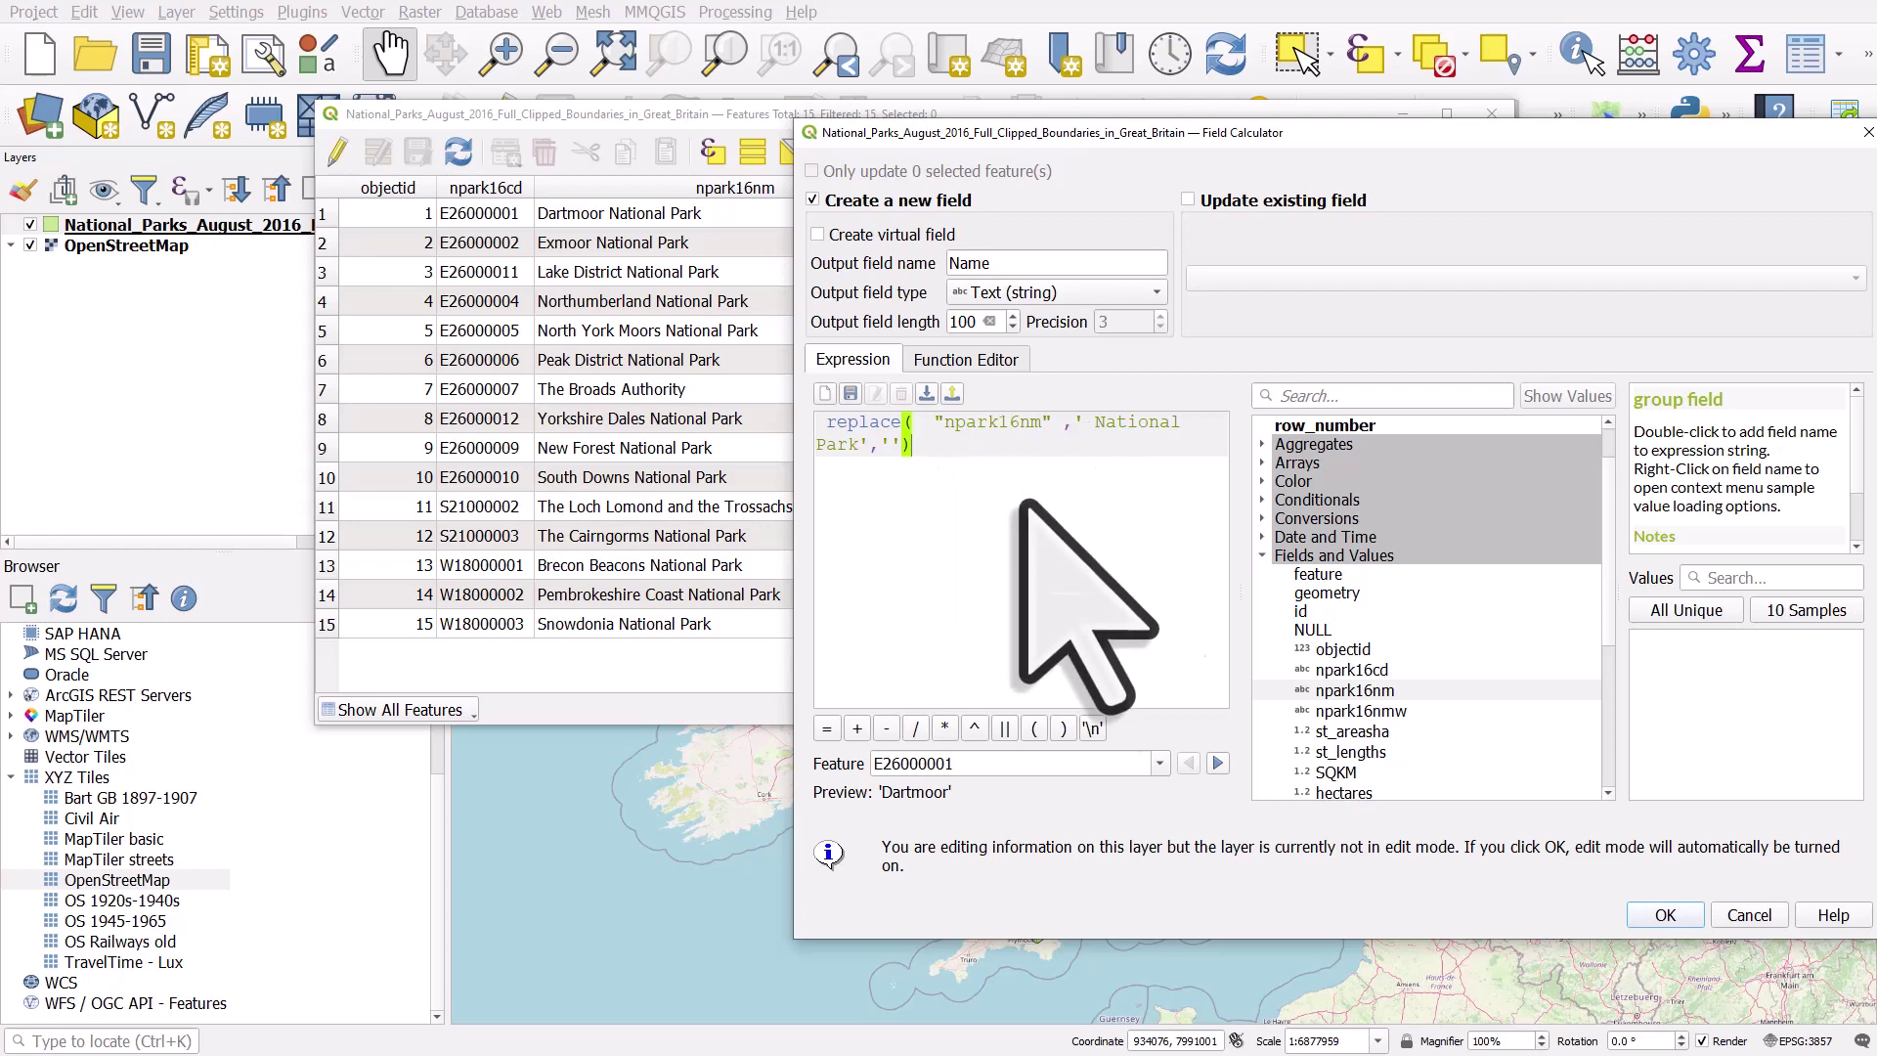
Step: Create the Name field, then enlarge the attribute table and widen the Name column
{"action": "left_click", "coordinate": [1665, 915]}
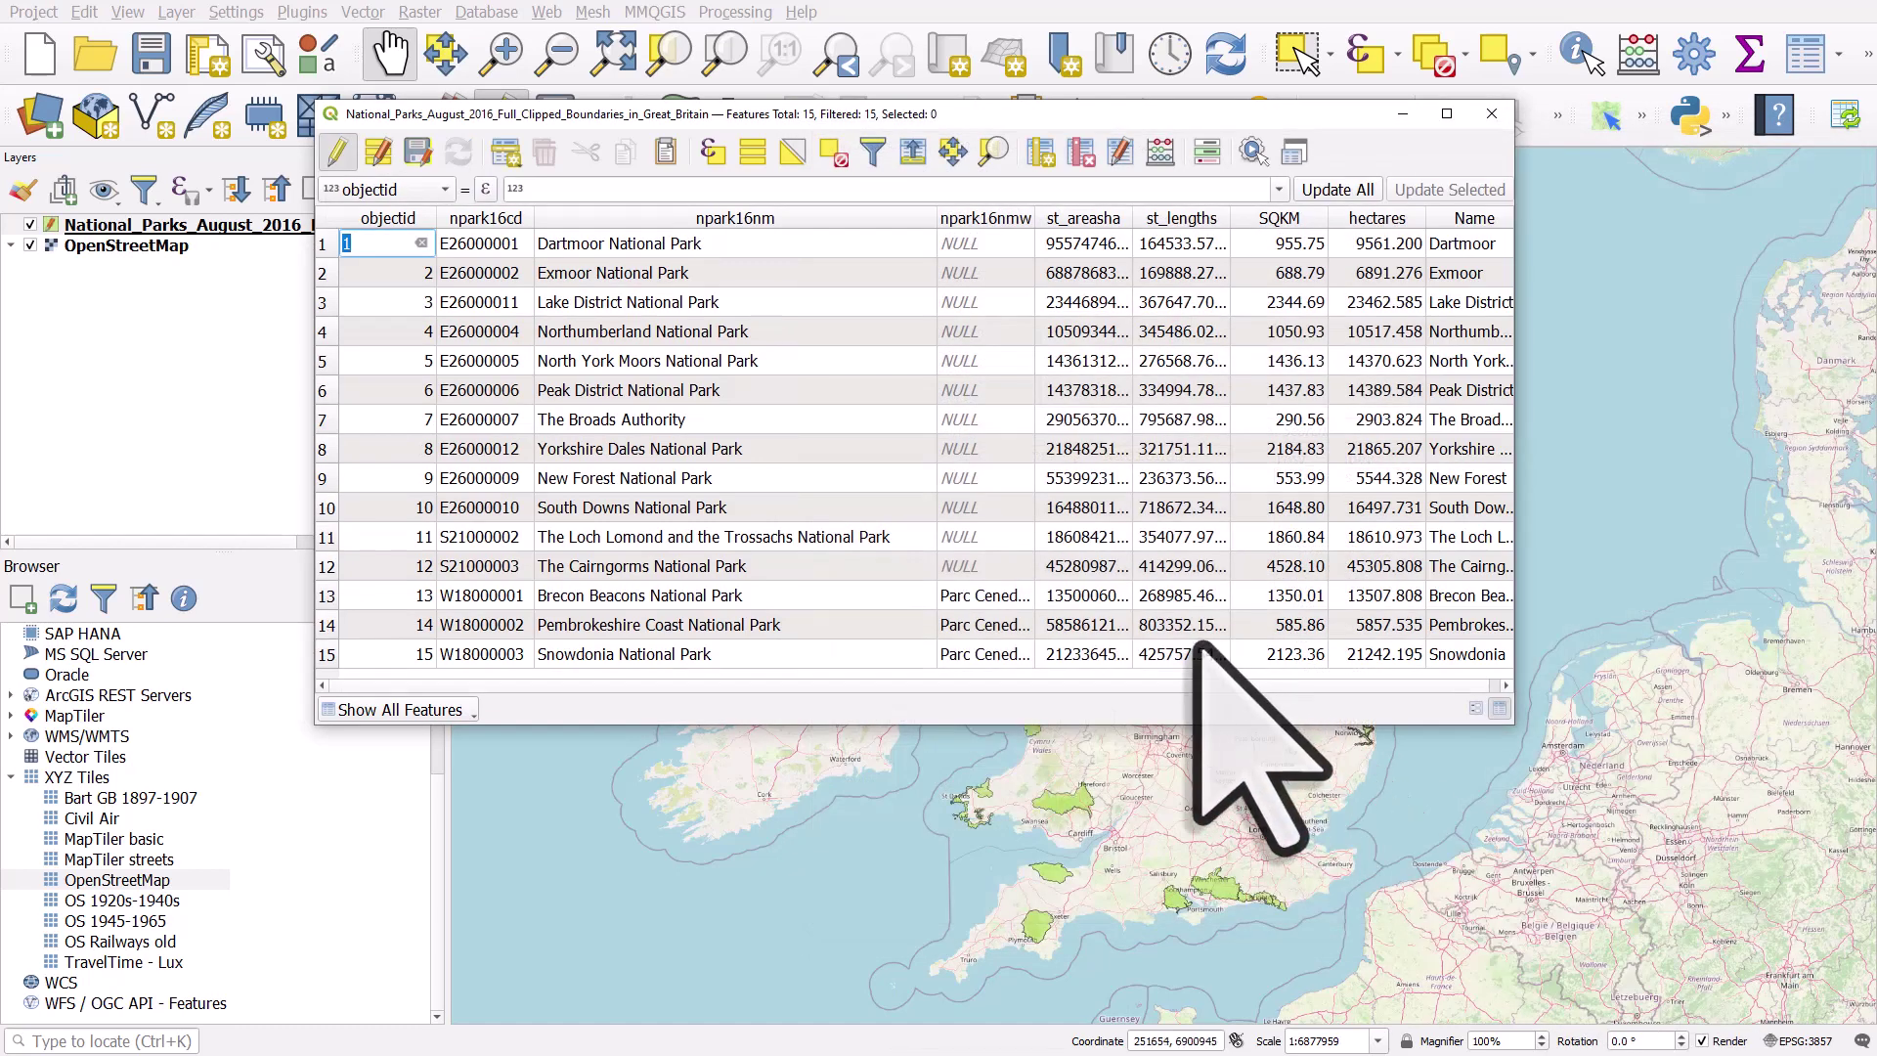
{"action": "left_click_drag", "start_coordinate": [1188, 724], "coordinate": [1188, 874]}
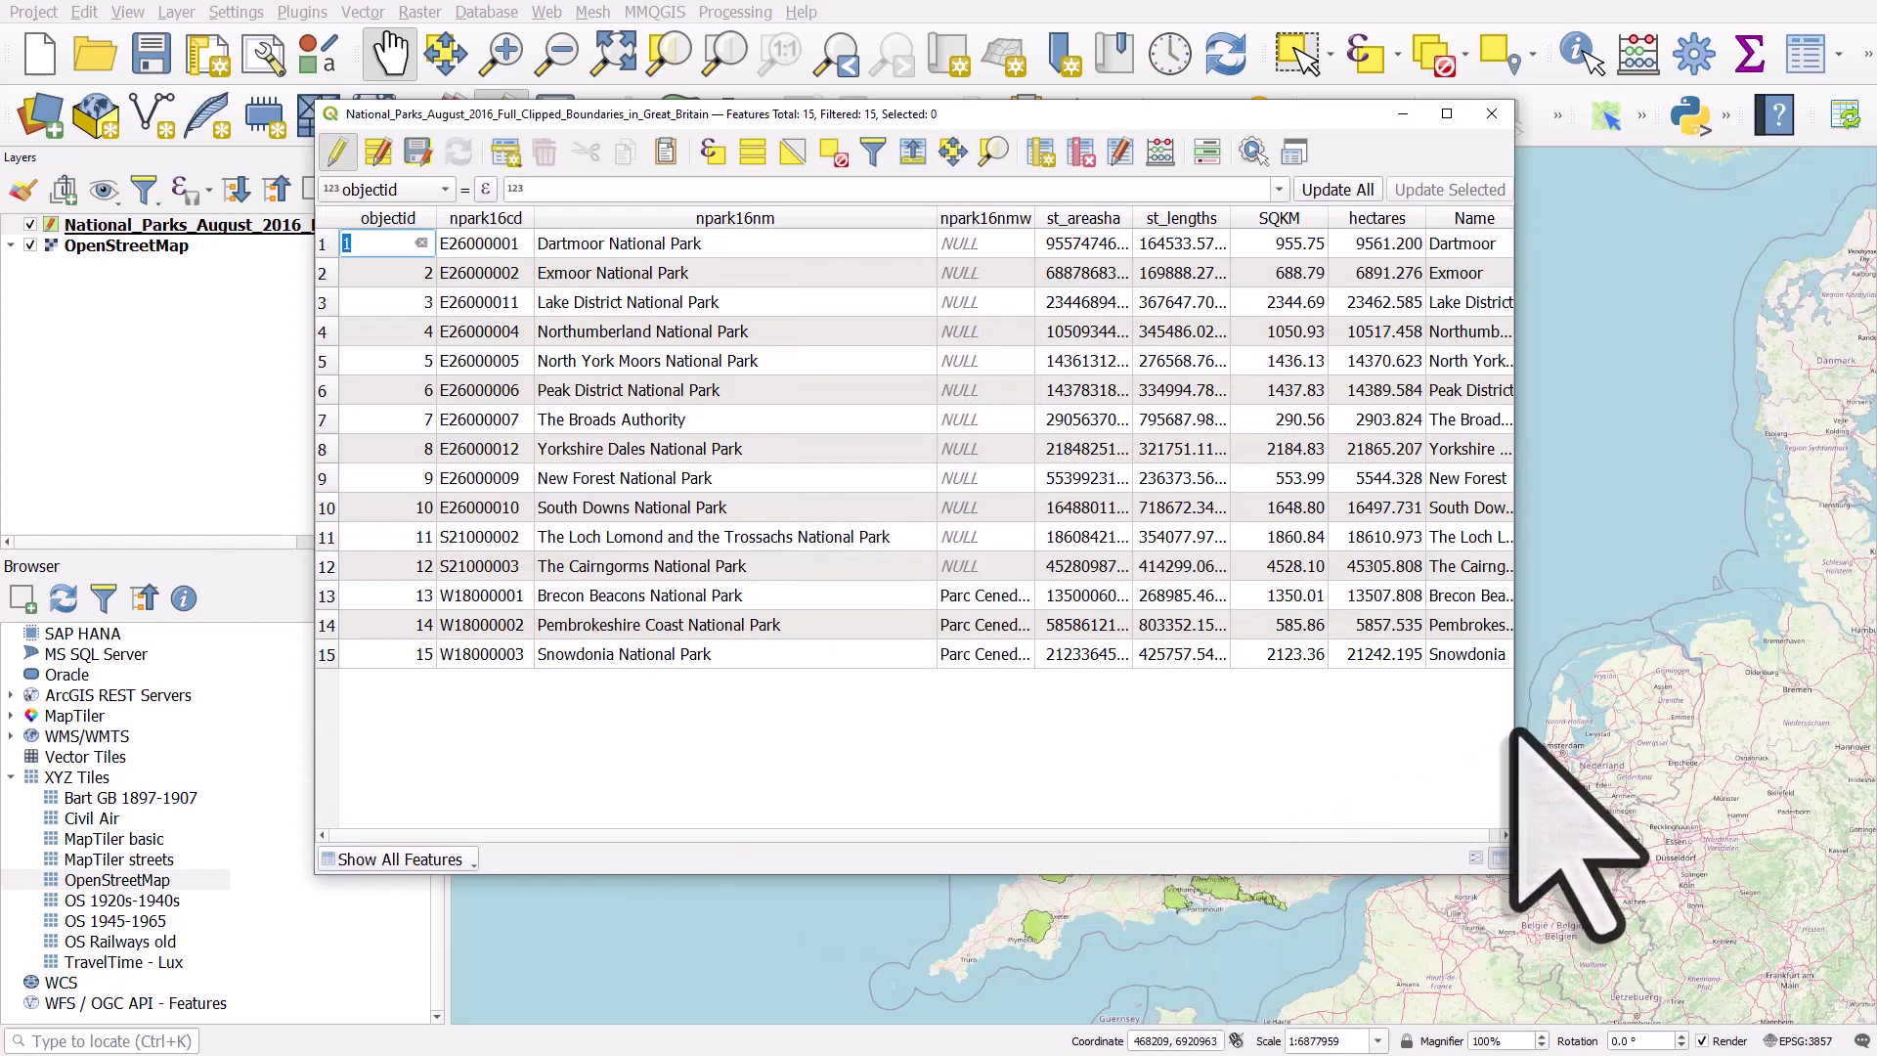
{"action": "left_click_drag", "start_coordinate": [1514, 729], "coordinate": [1713, 729]}
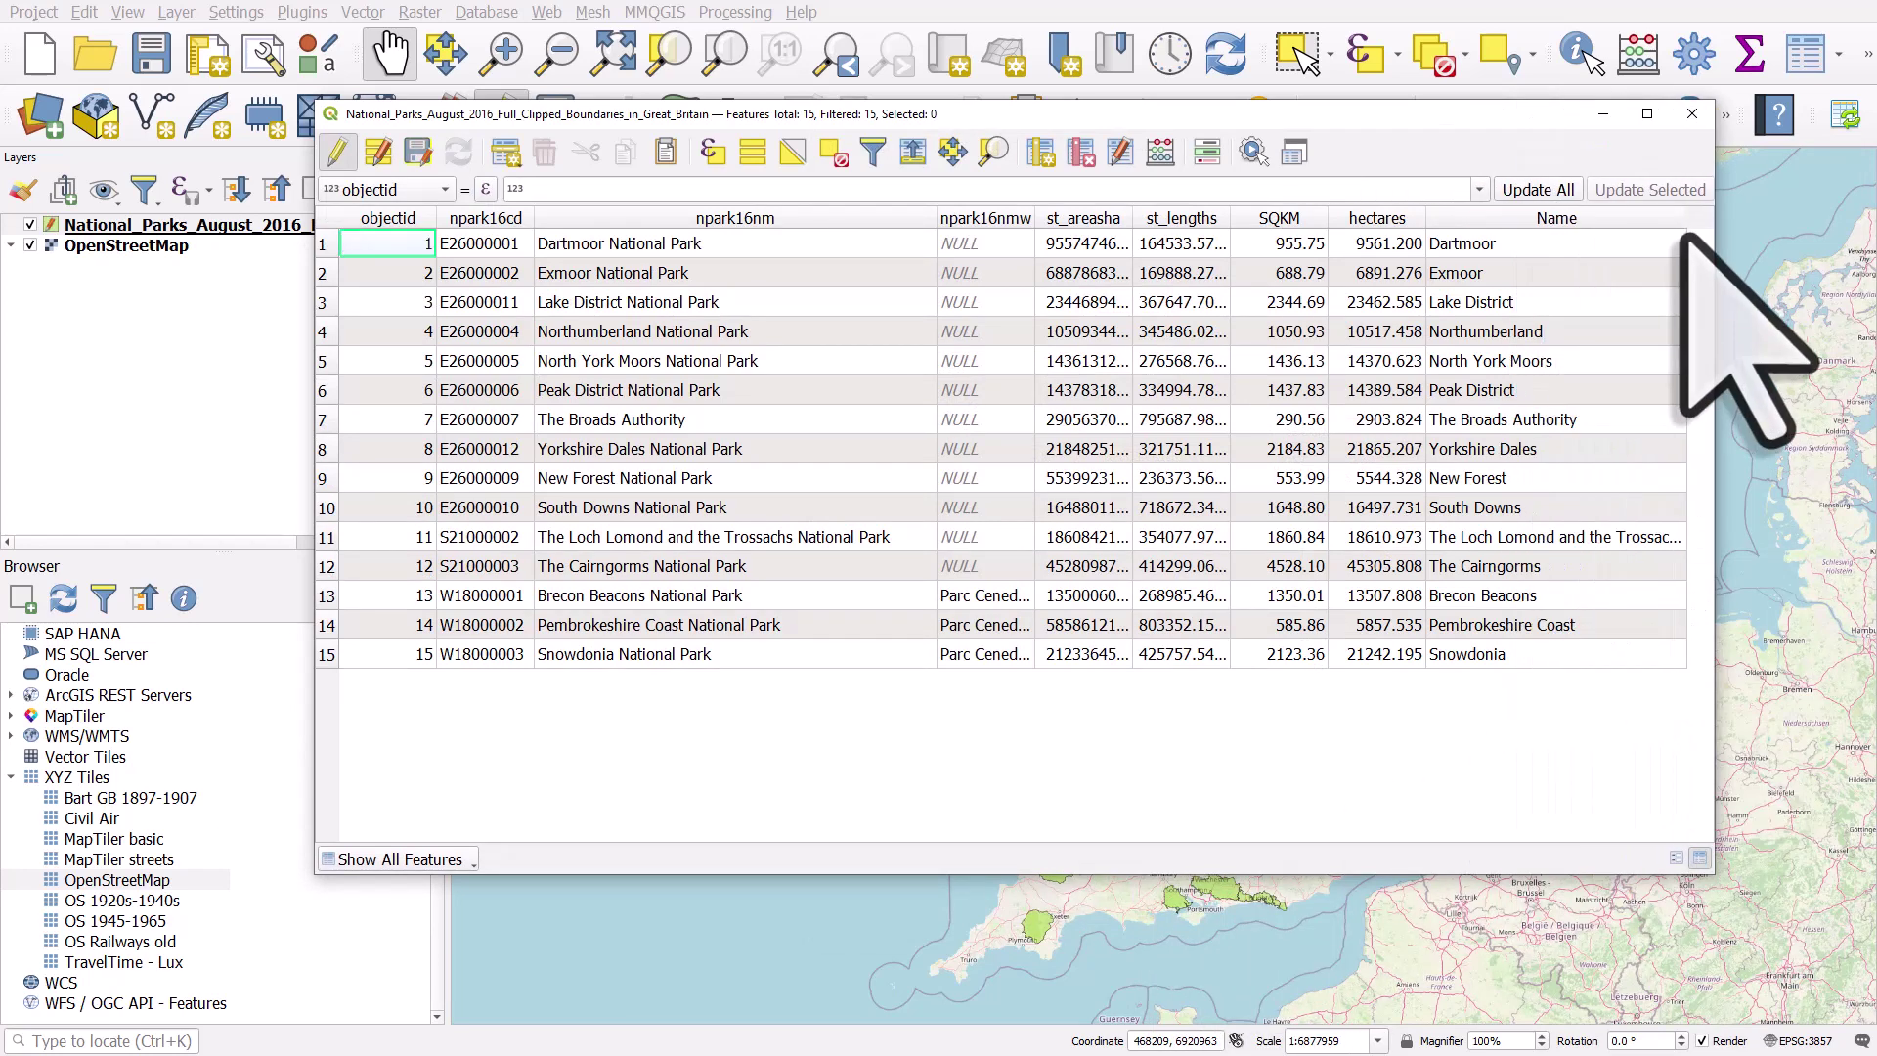
{"action": "left_click_drag", "start_coordinate": [1686, 233], "coordinate": [1701, 252]}
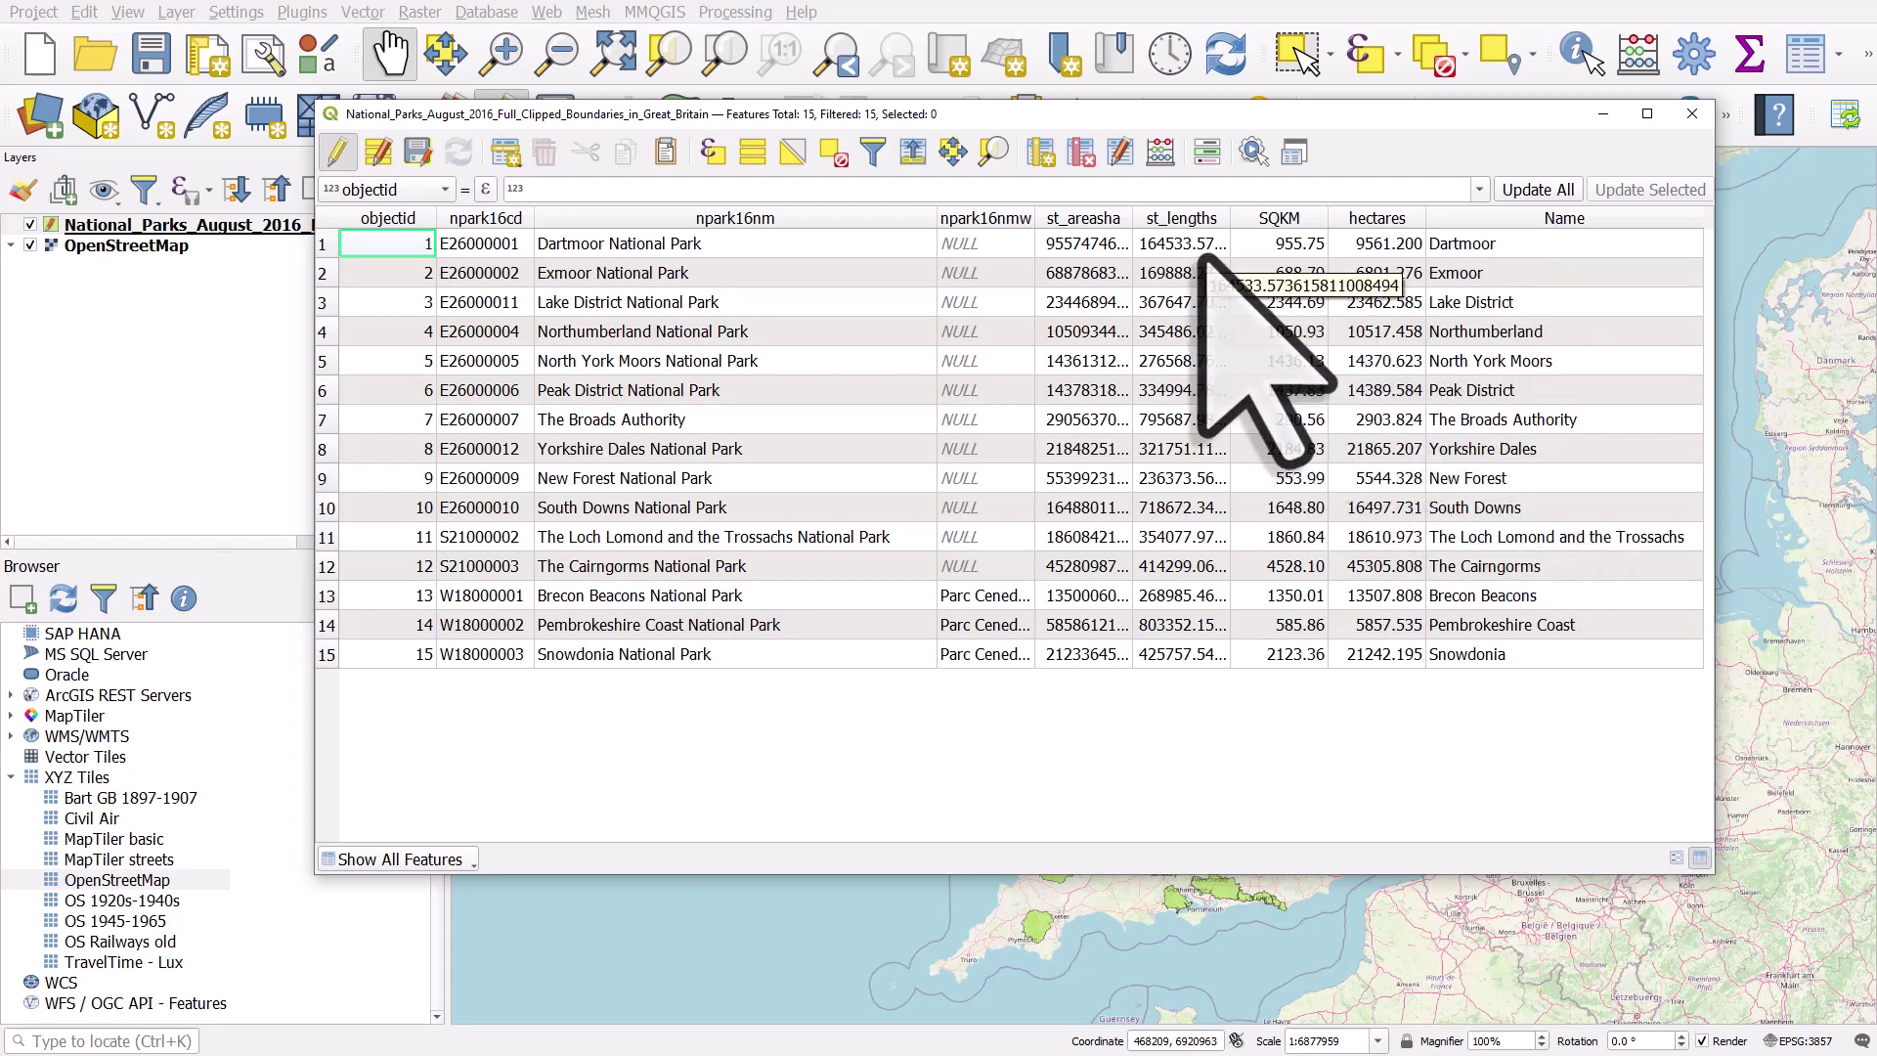
Step: Add a Text (string) field 'Category' of length 20 with the expression 'National Park'
{"action": "left_click", "coordinate": [1160, 157]}
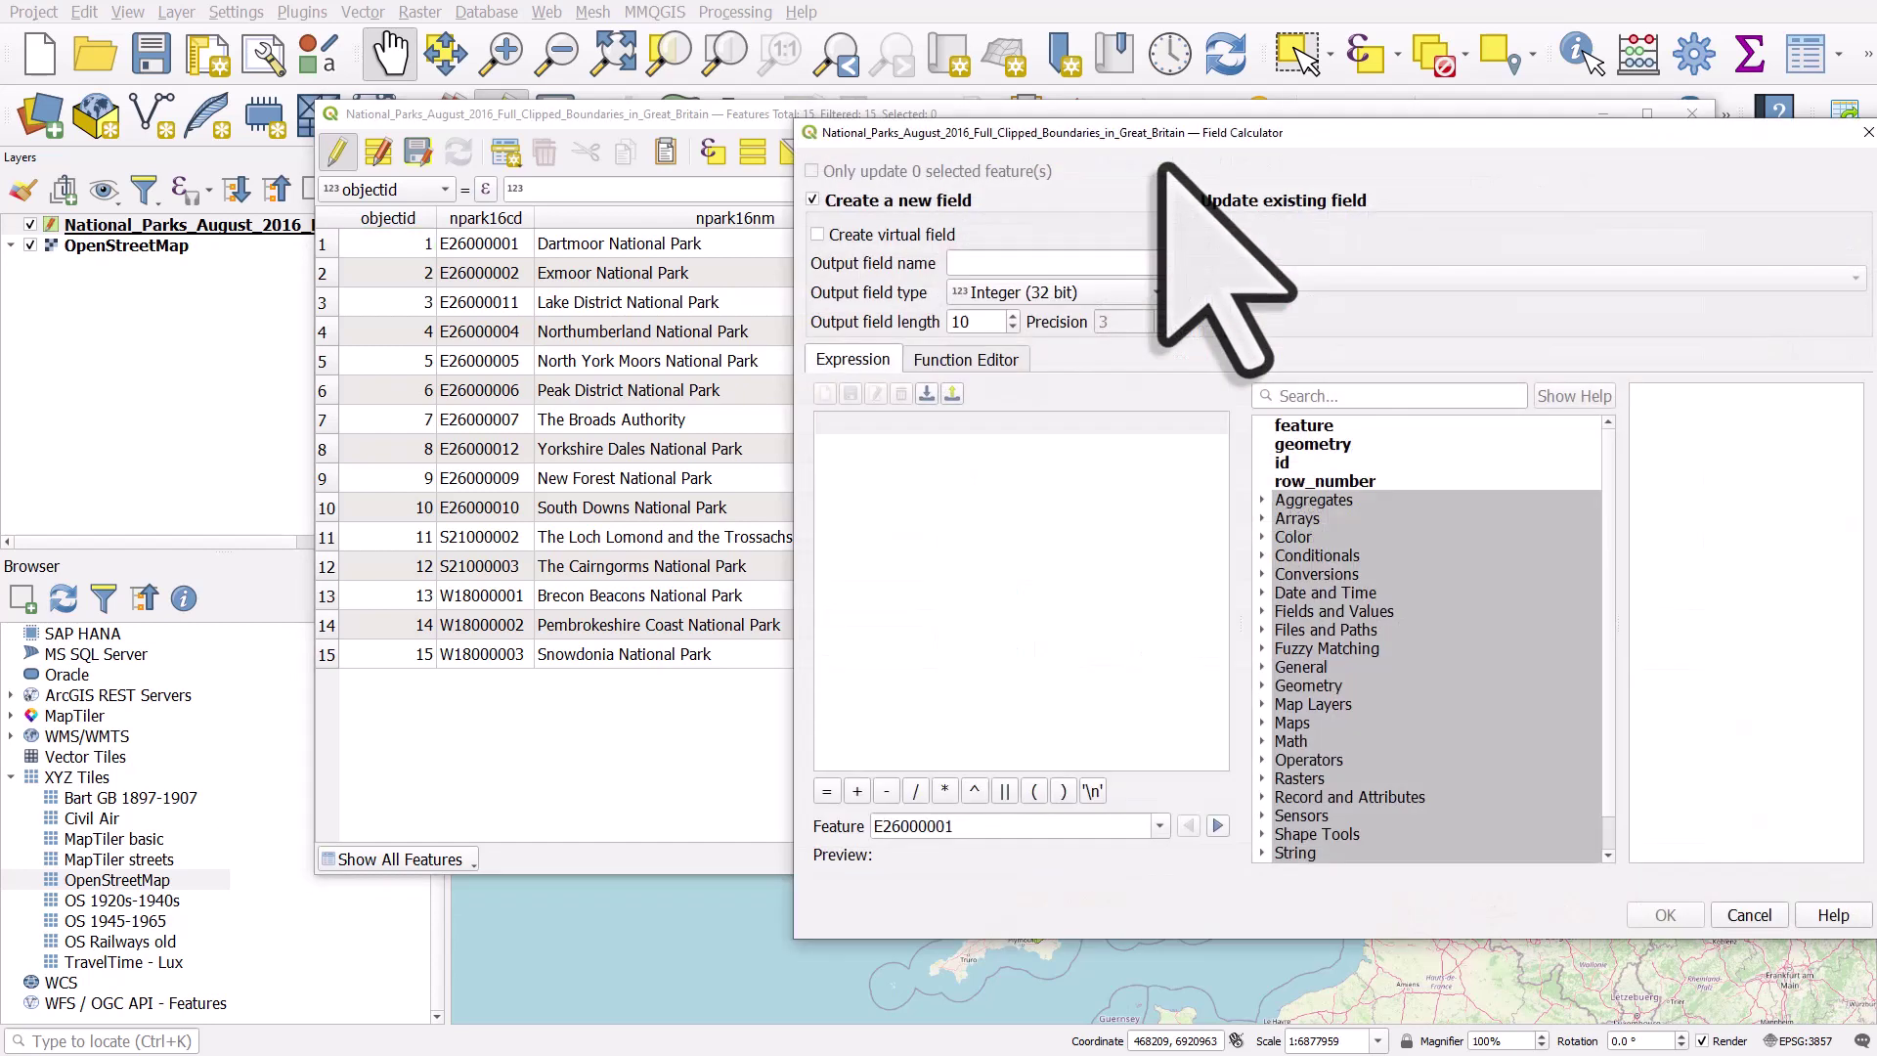
{"action": "left_click", "coordinate": [1061, 262]}
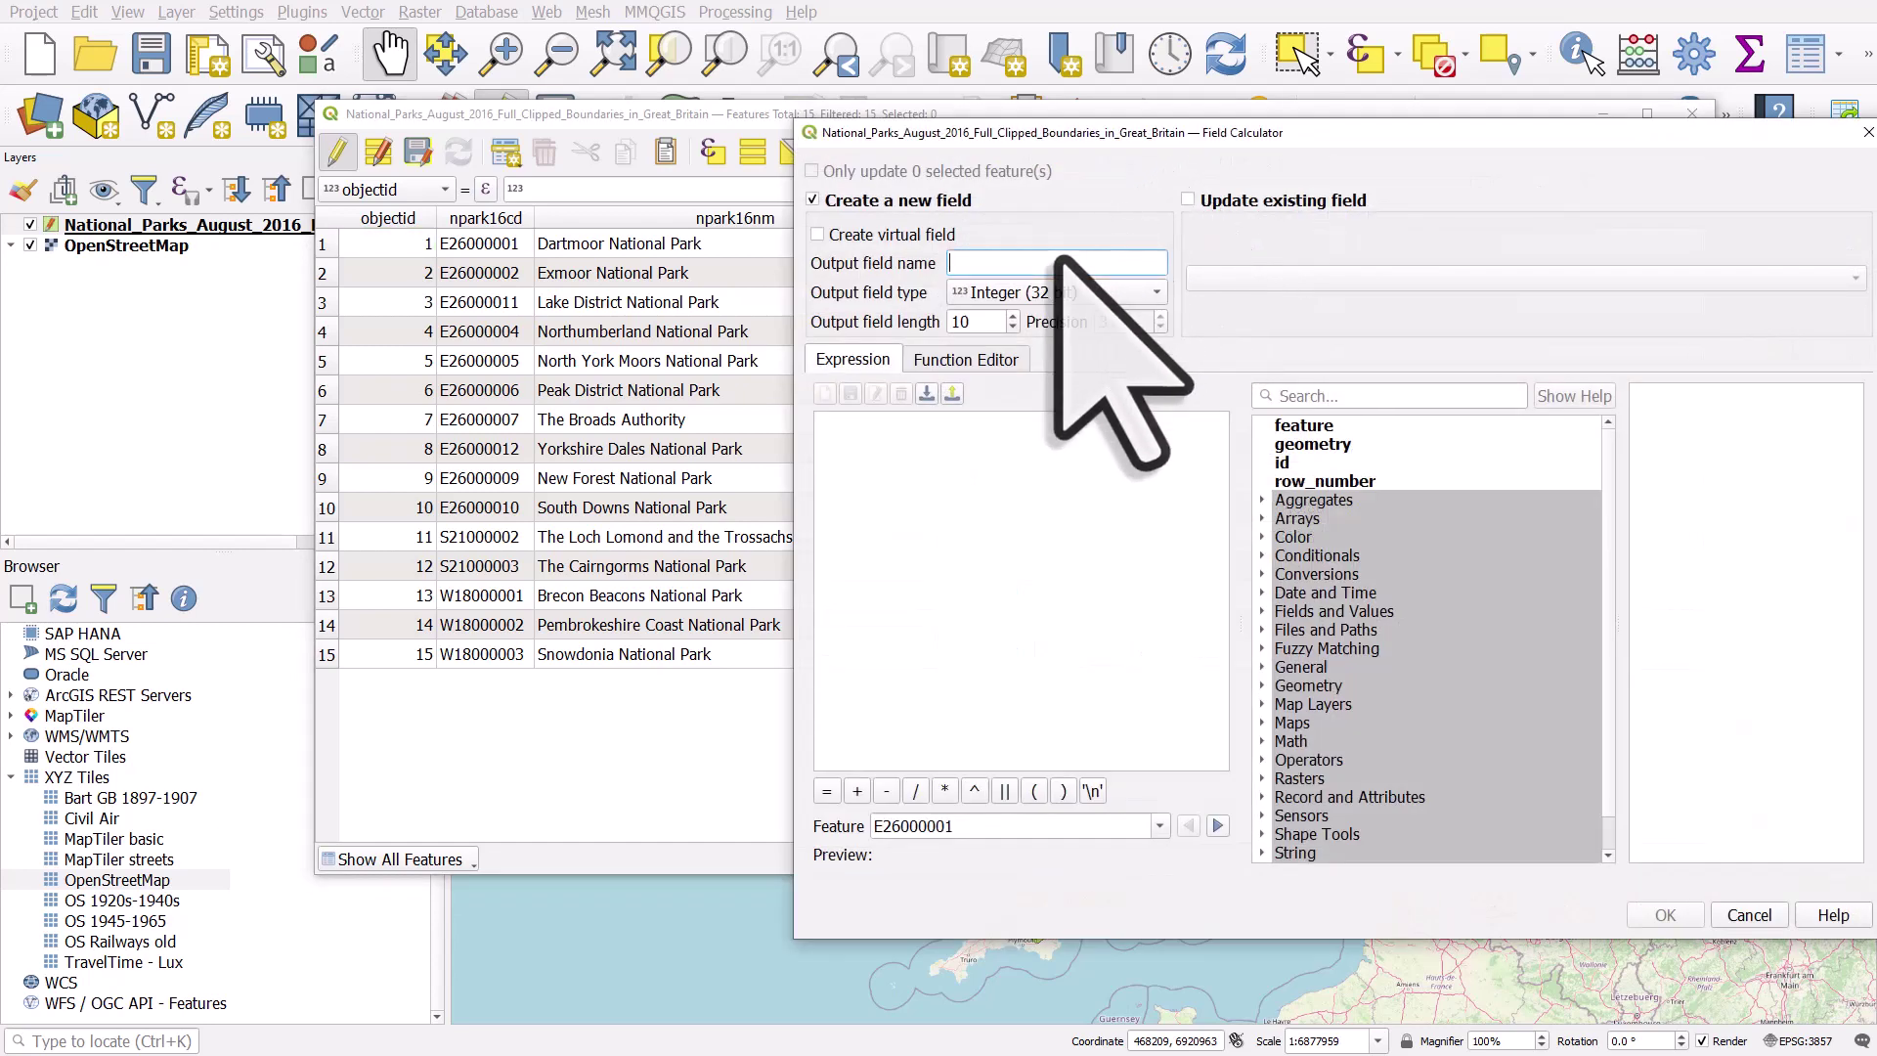
{"action": "type", "text": "Category"}
{"action": "left_click", "coordinate": [1033, 293]}
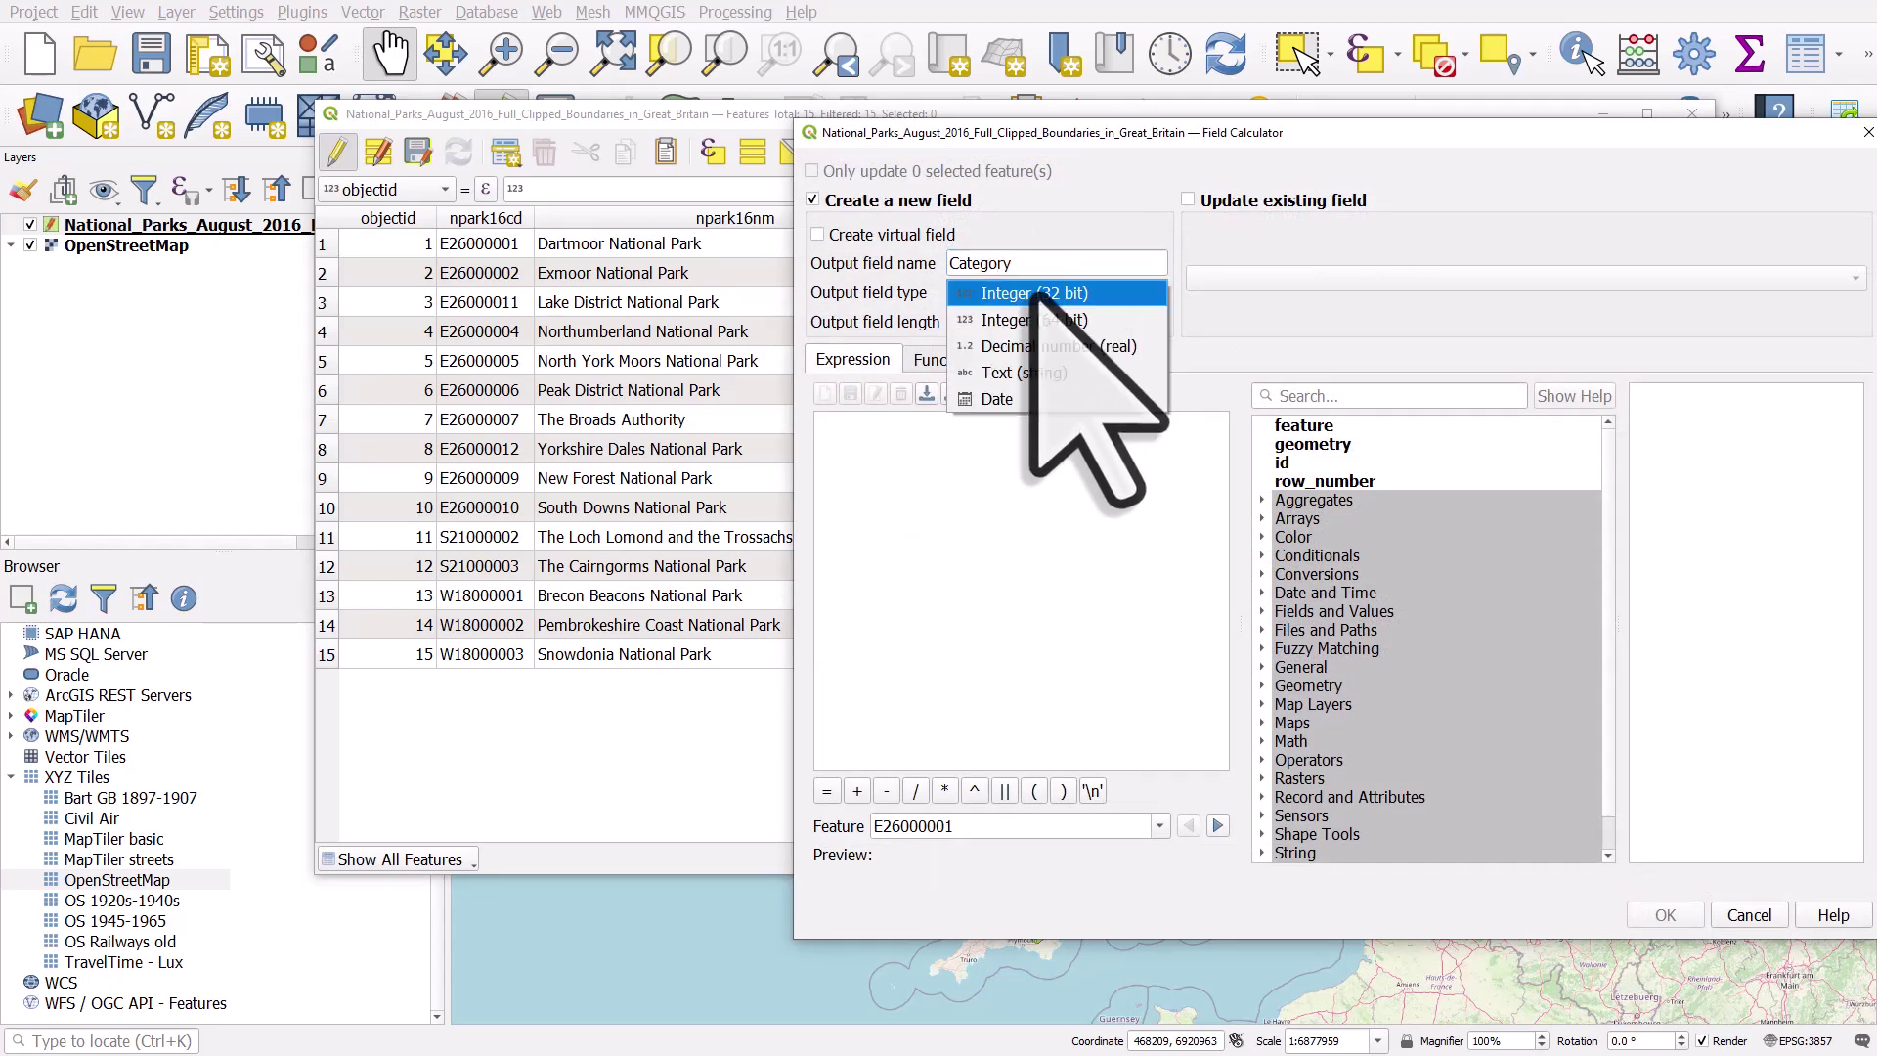
{"action": "left_click", "coordinate": [1024, 374]}
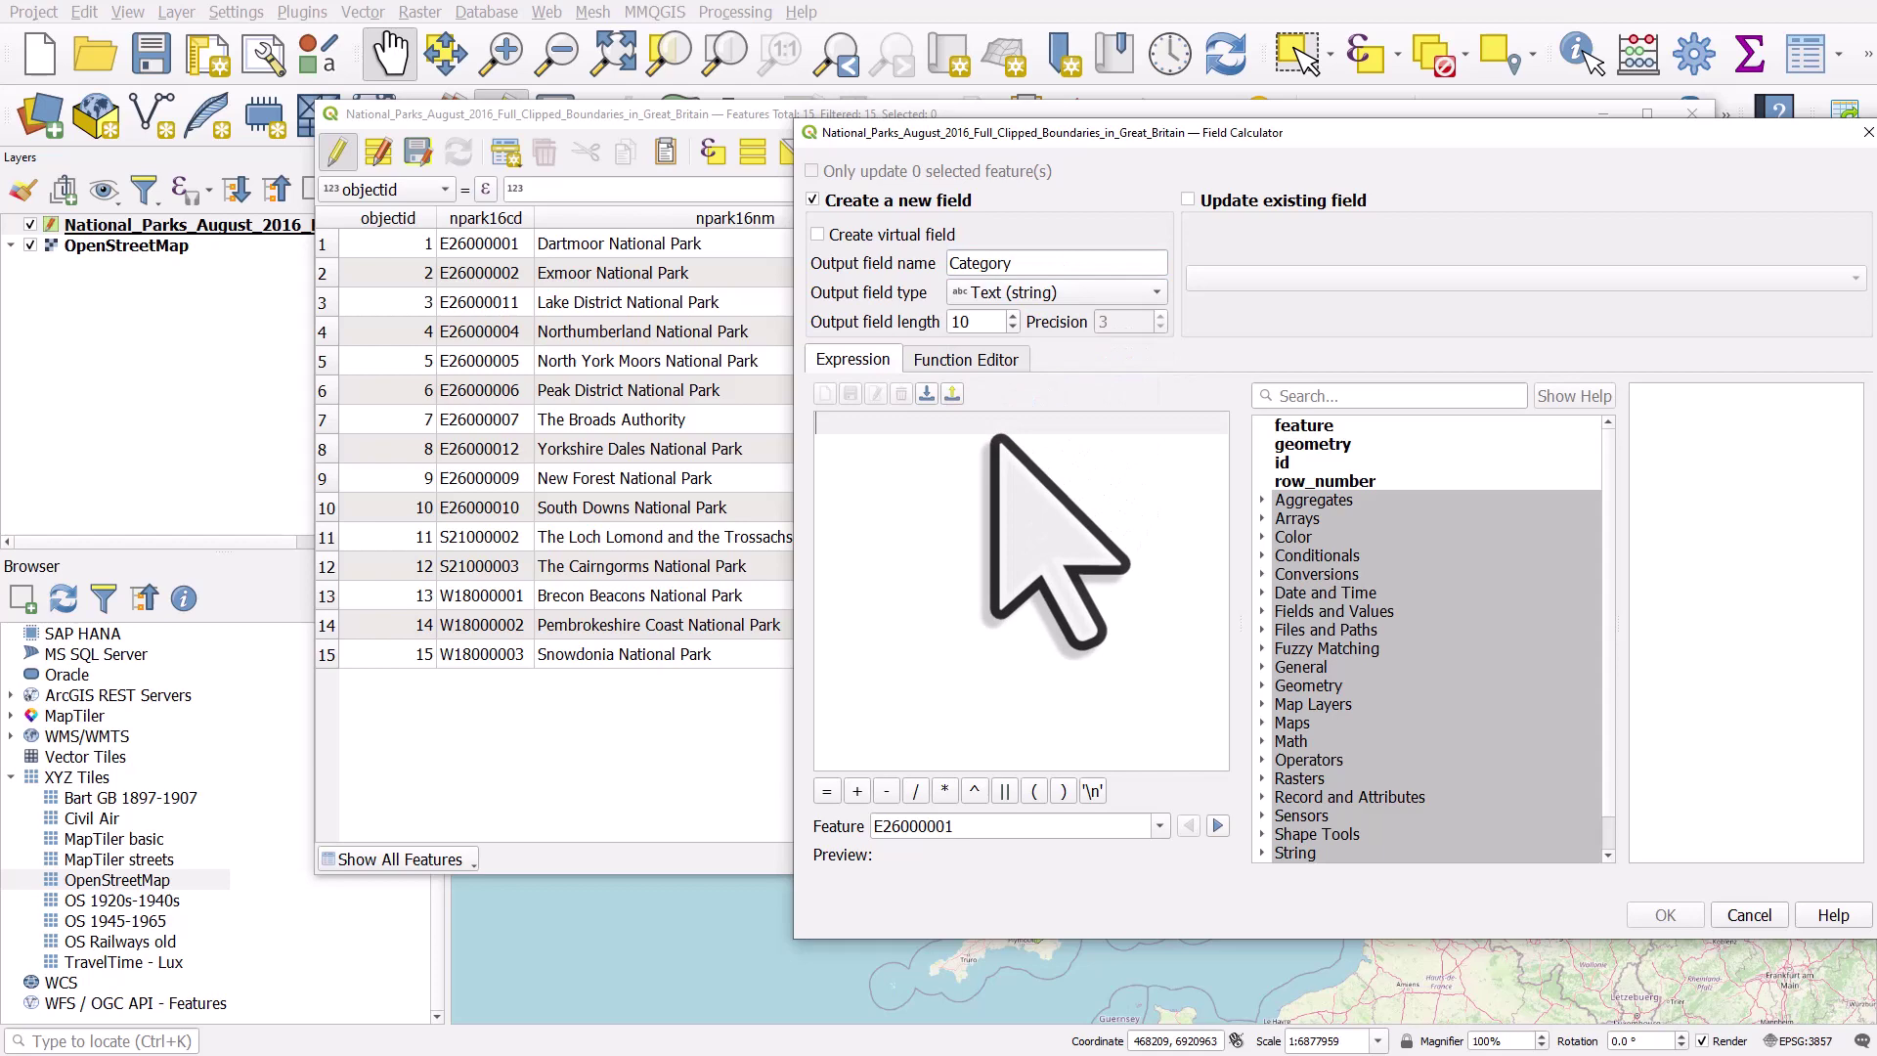
{"action": "type", "text": "'"}
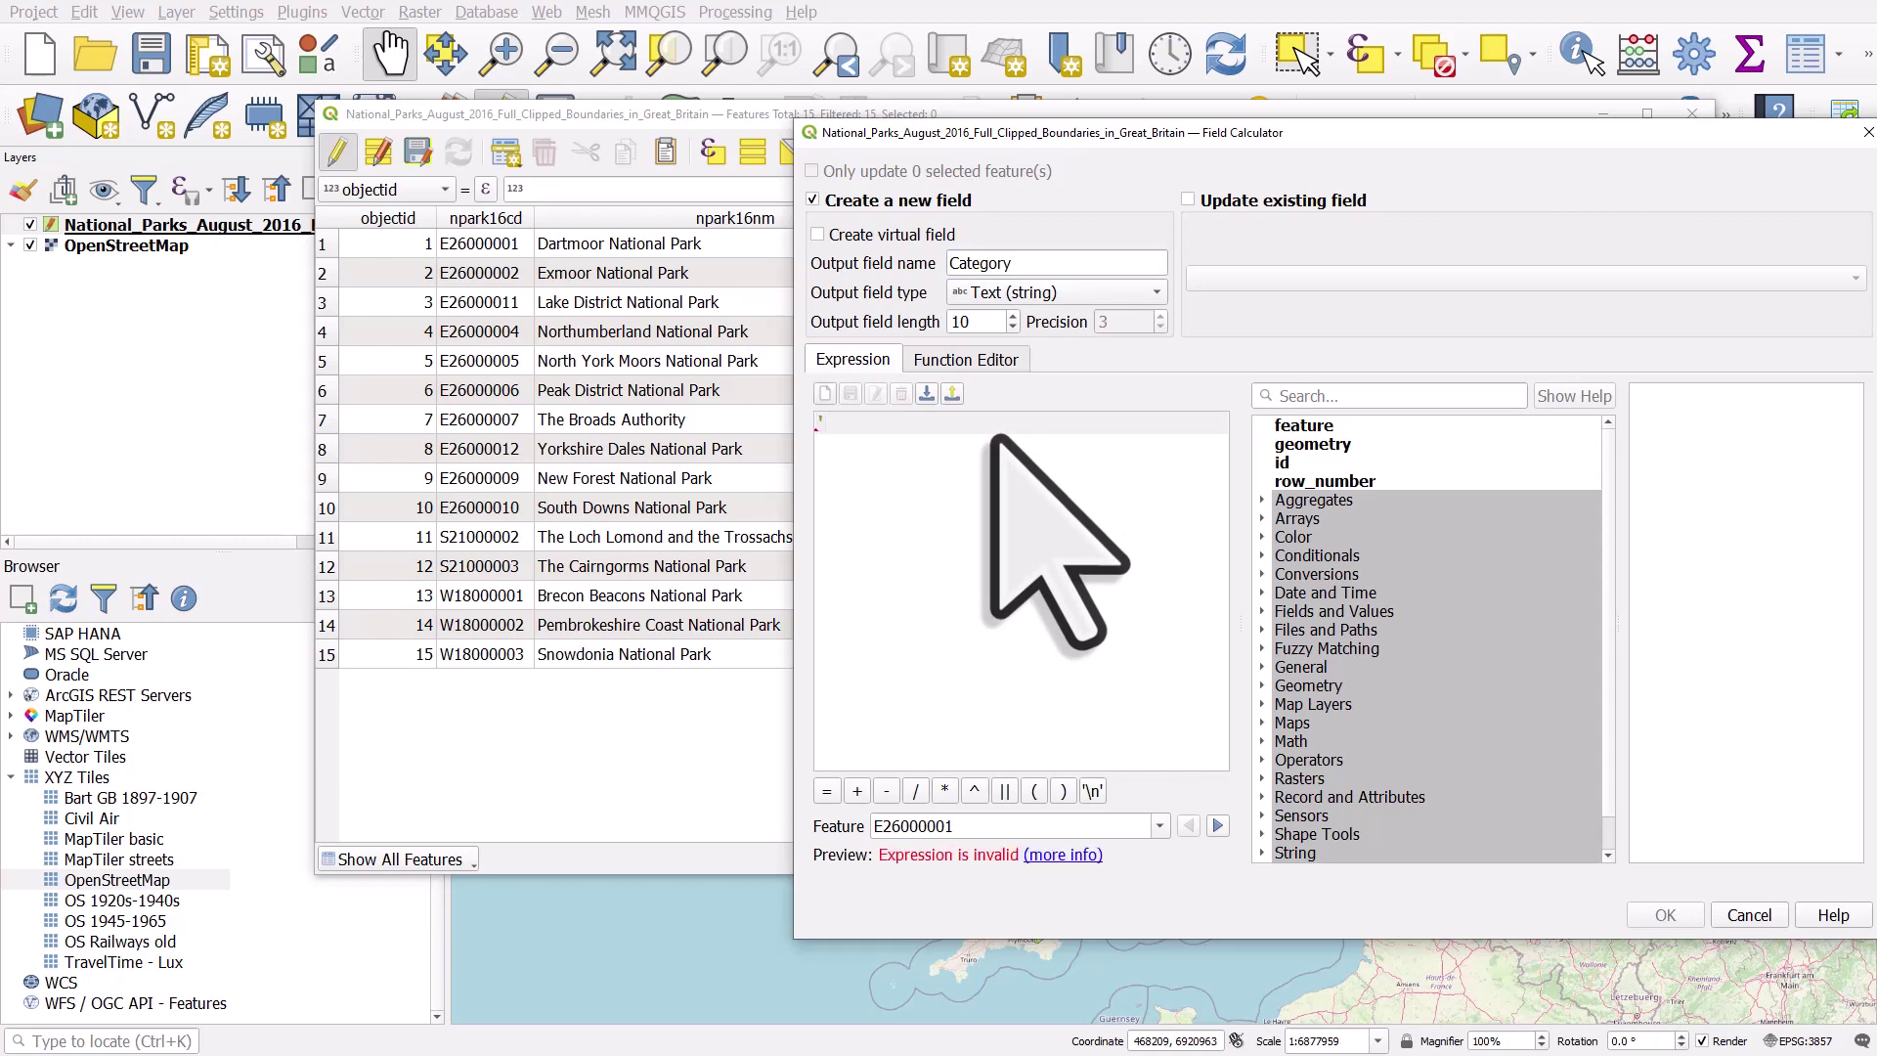
{"action": "type", "text": "National Park'"}
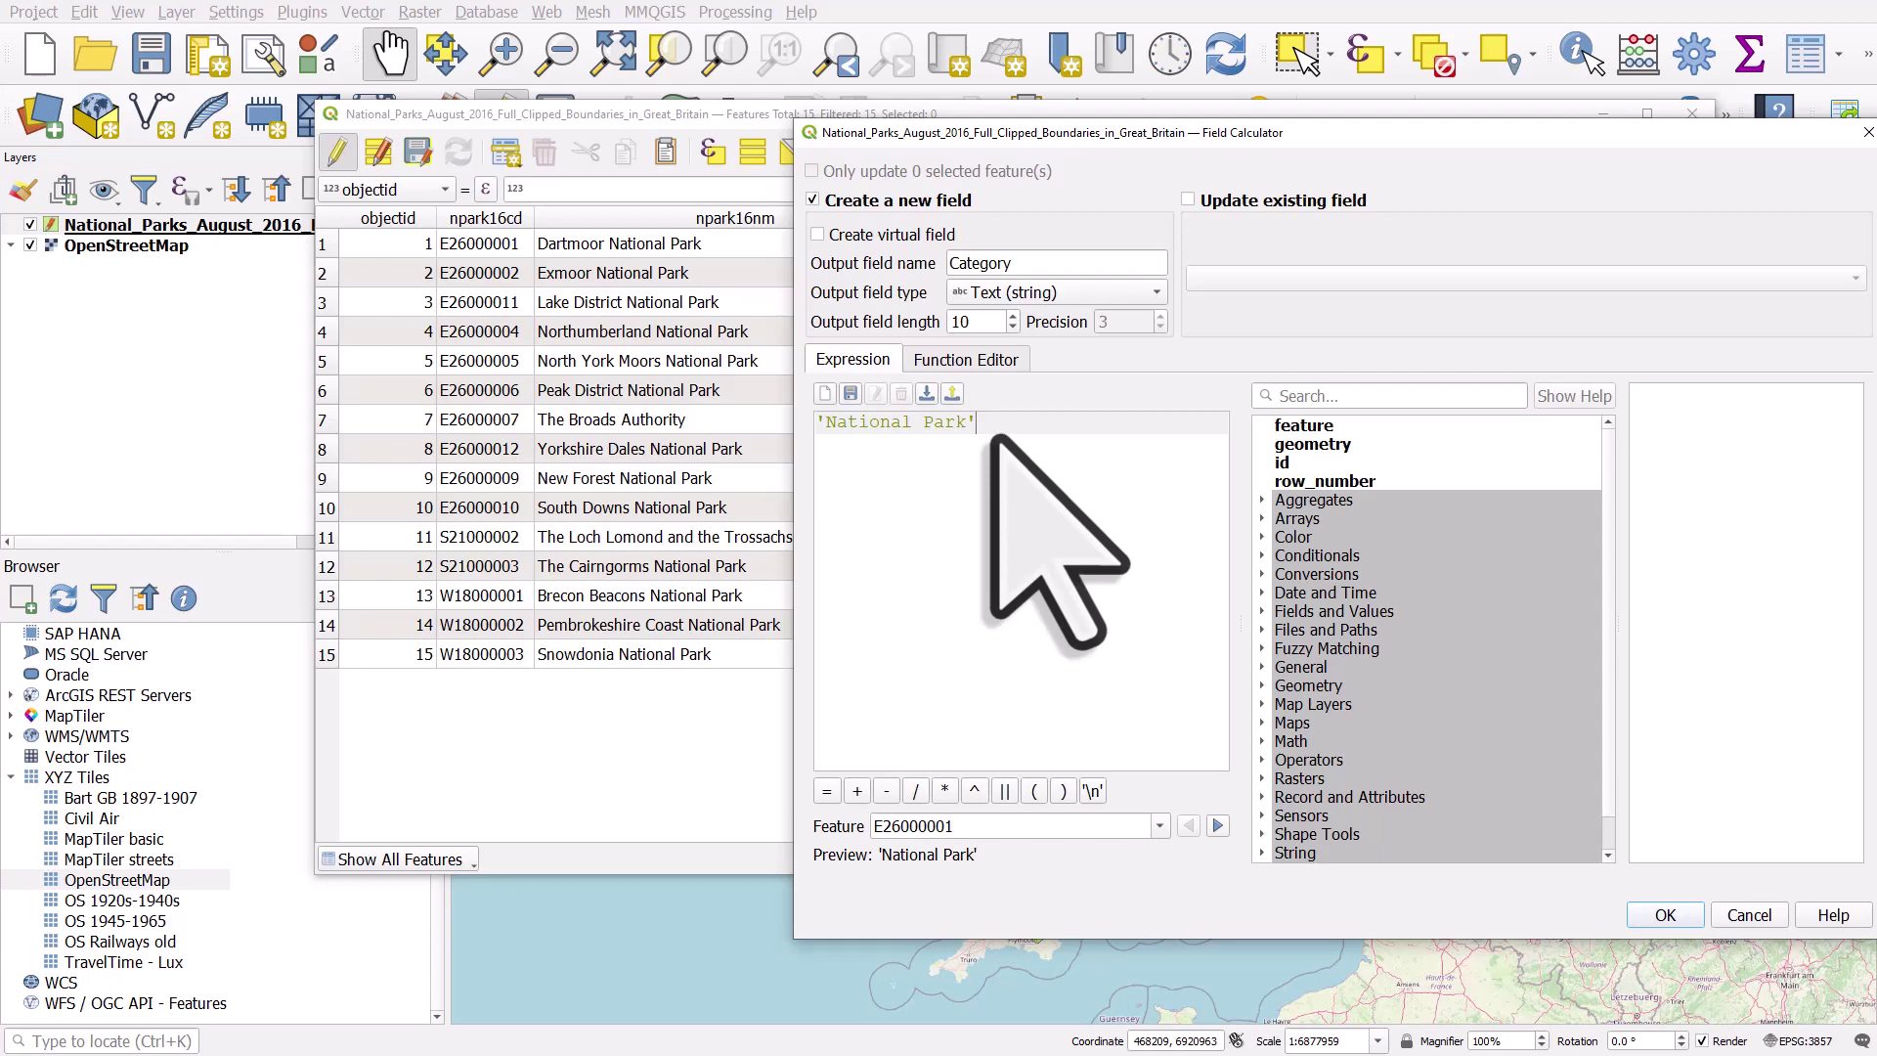
{"action": "left_click", "coordinate": [976, 326]}
{"action": "left_click_drag", "start_coordinate": [976, 325], "coordinate": [944, 324]}
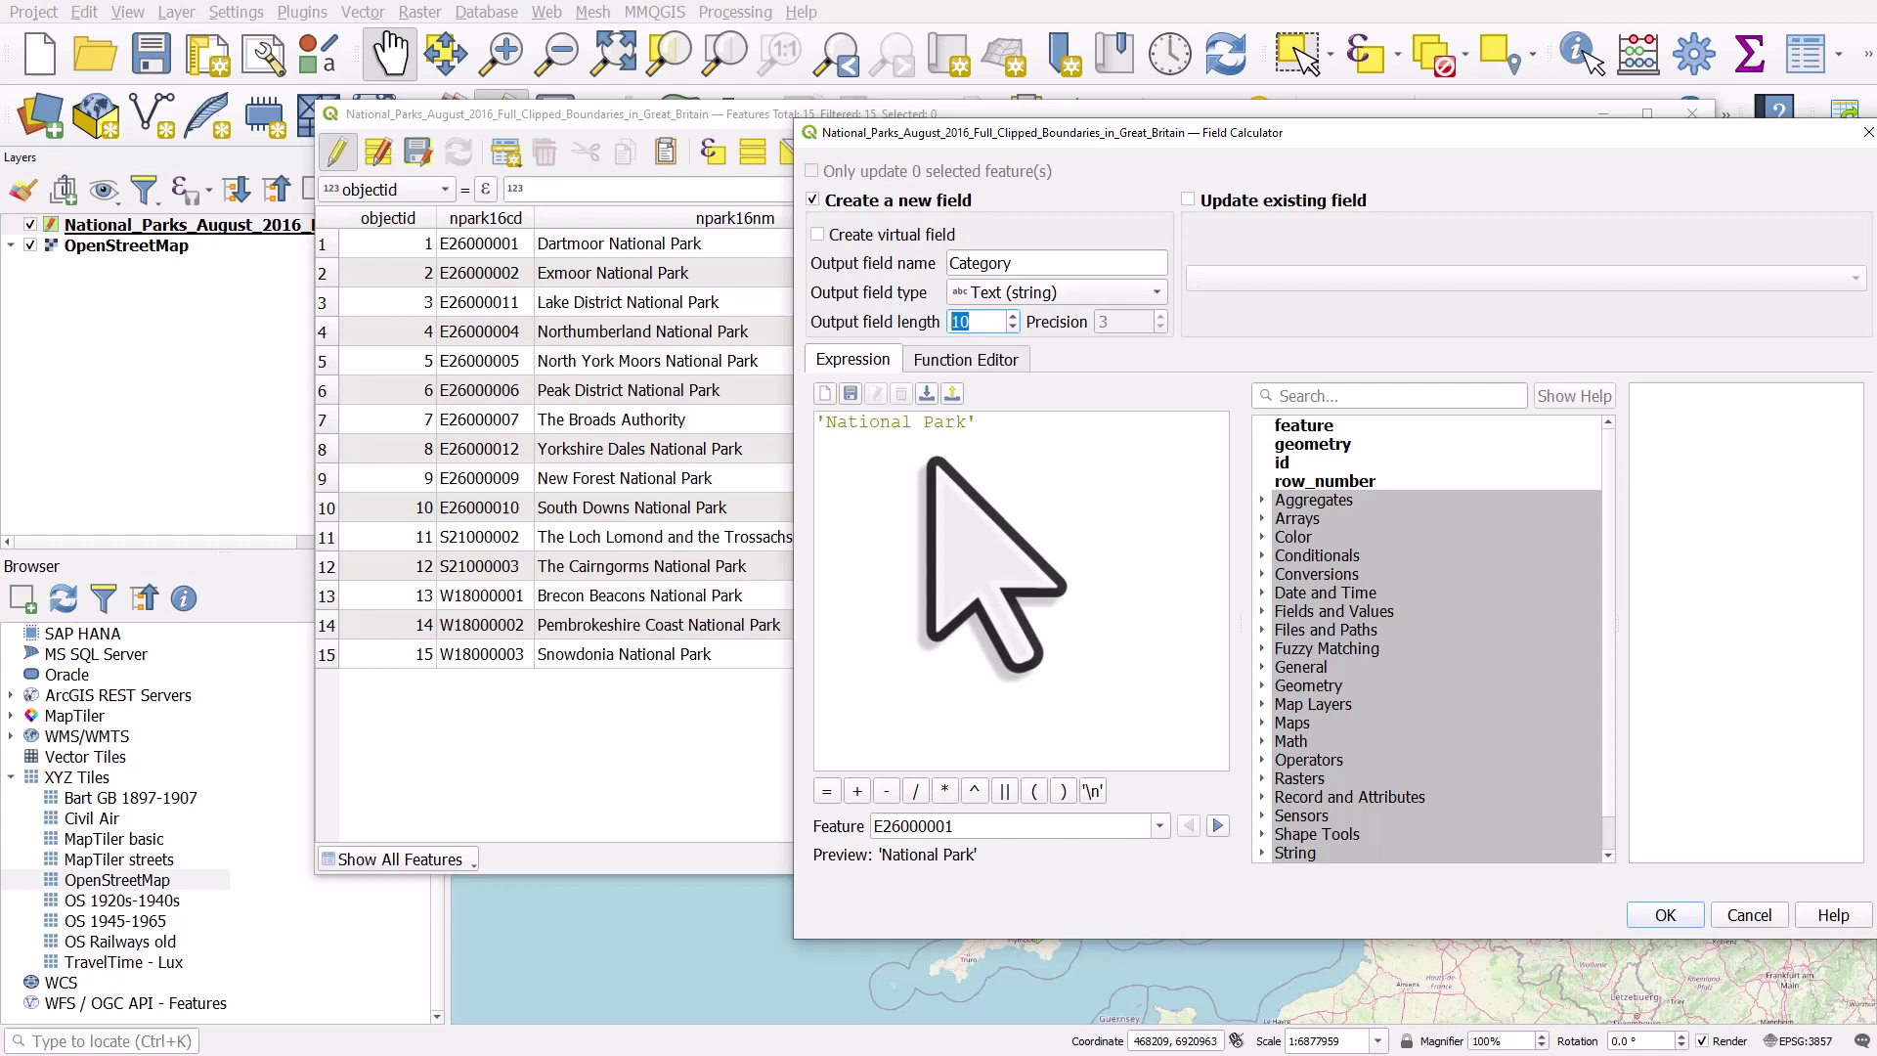
{"action": "type", "text": "20"}
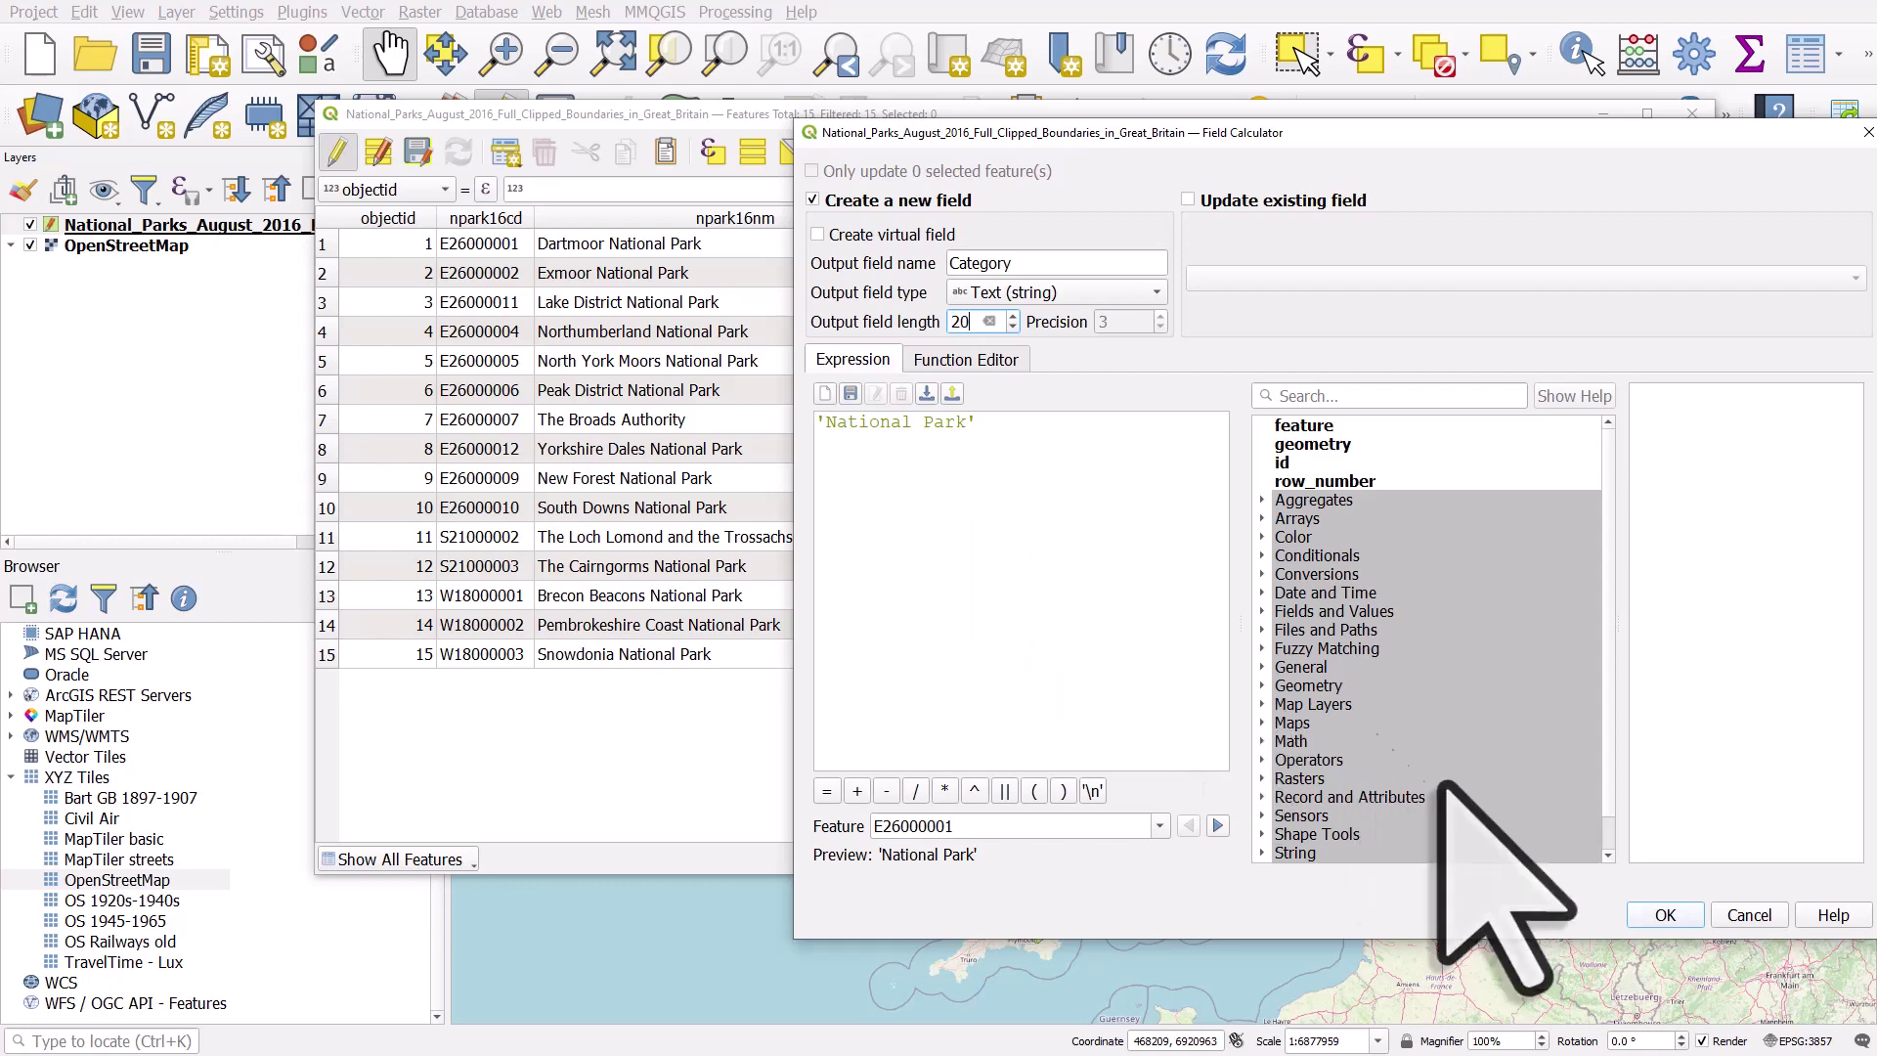
{"action": "left_click", "coordinate": [1664, 914]}
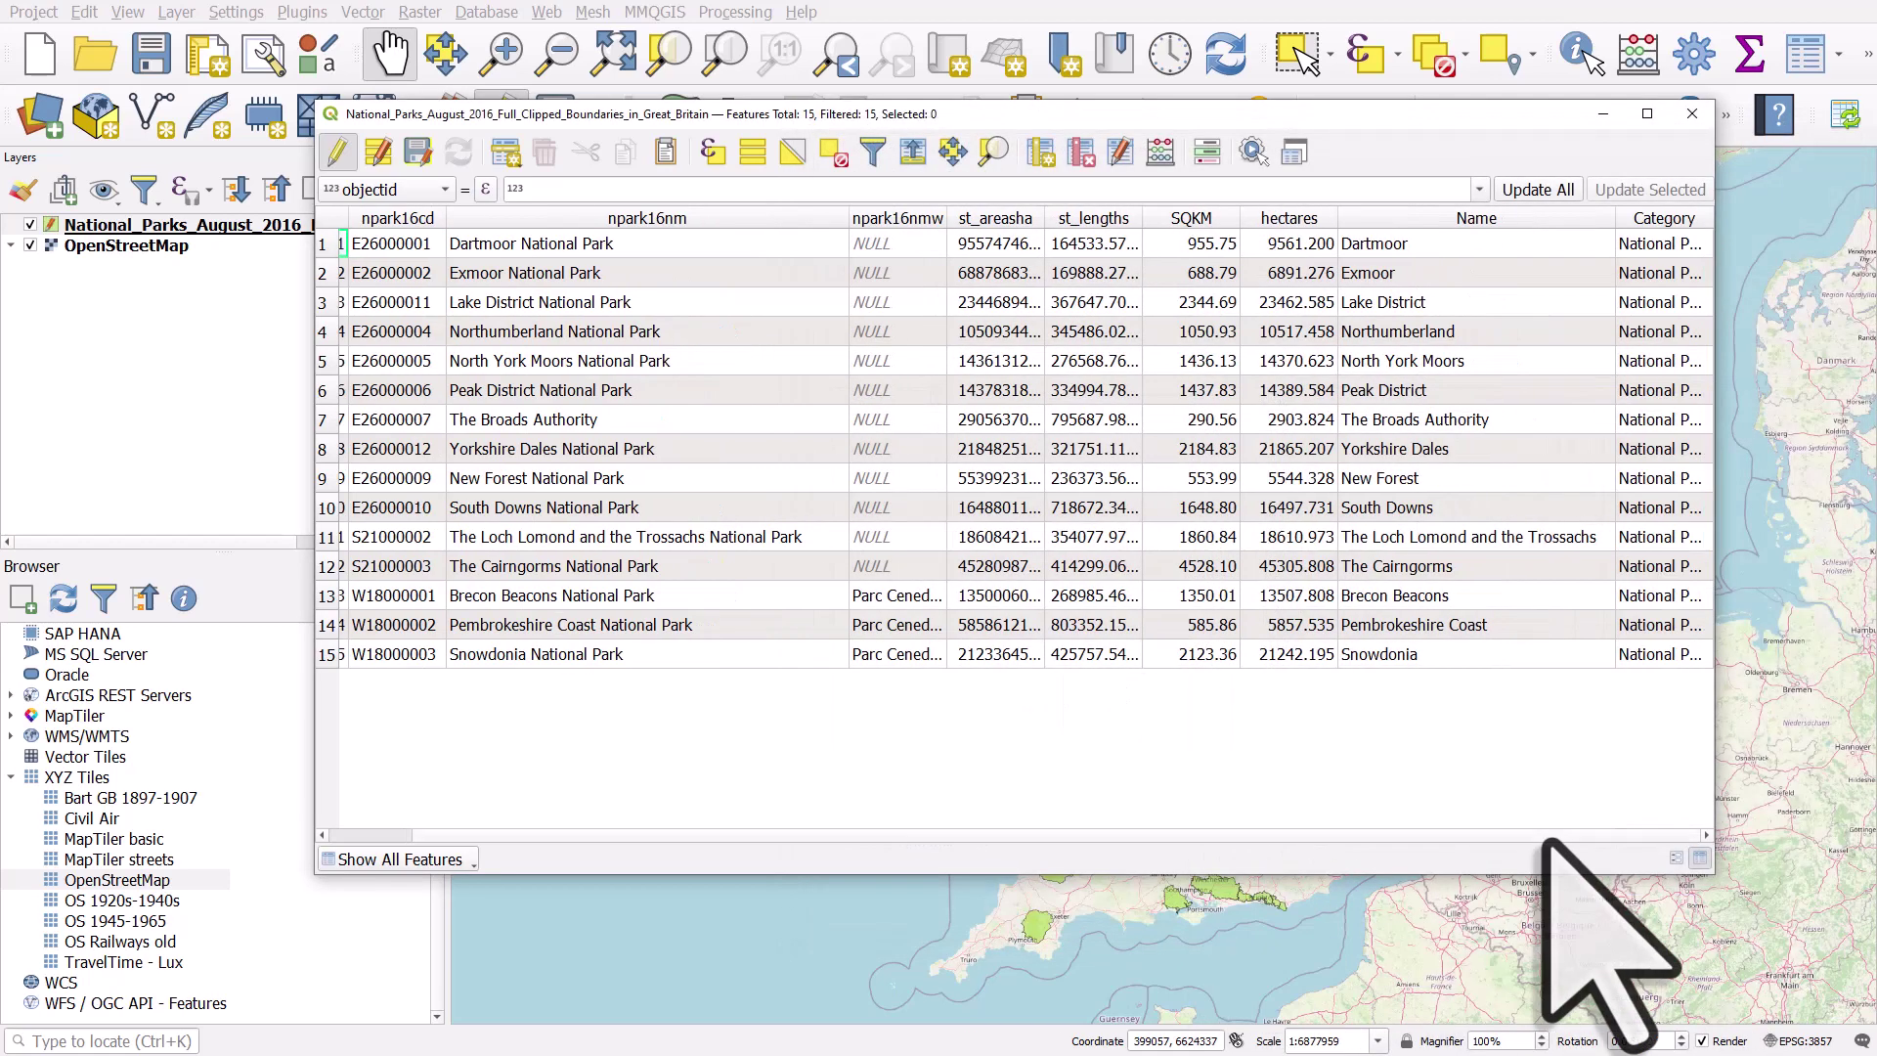
Step: Widen the attribute table window, move it aside, and widen the Category column
{"action": "left_click_drag", "start_coordinate": [1714, 323], "coordinate": [1857, 338]}
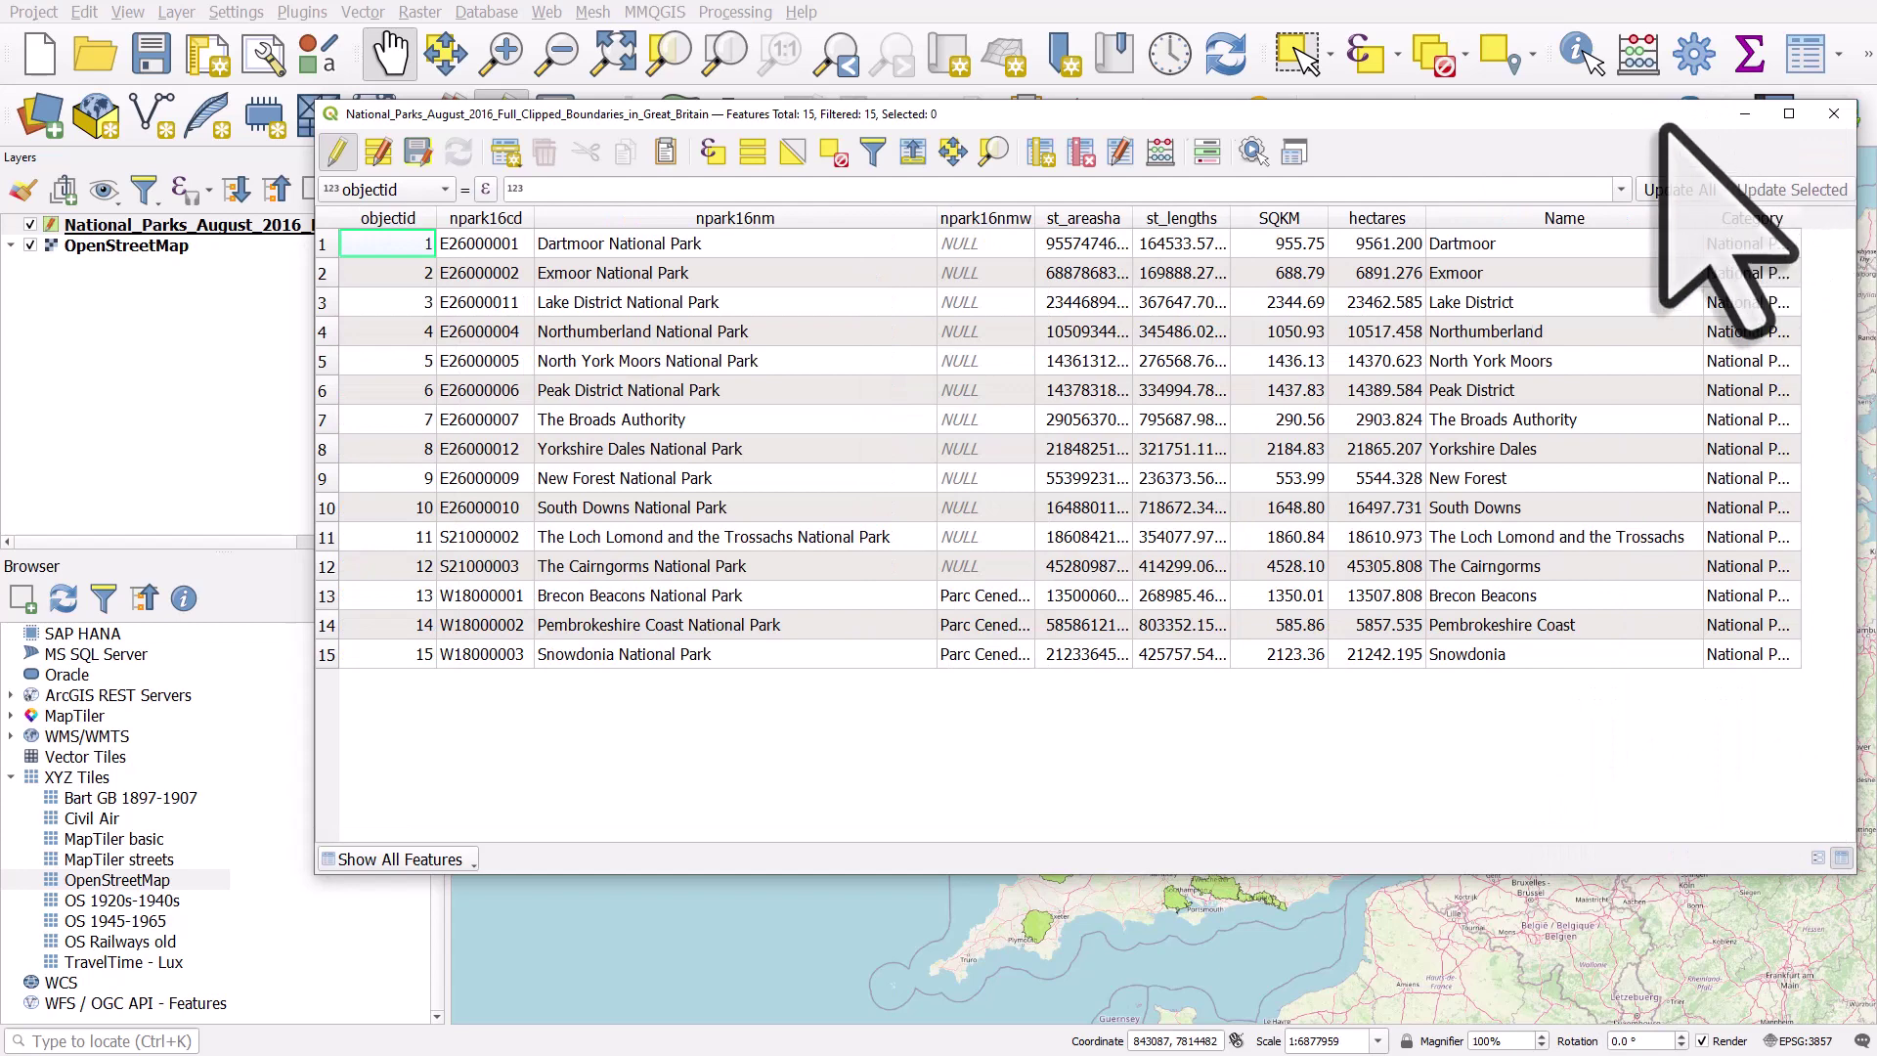
{"action": "left_click_drag", "start_coordinate": [1655, 132], "coordinate": [1685, 245]}
{"action": "left_click_drag", "start_coordinate": [1301, 225], "coordinate": [1437, 253]}
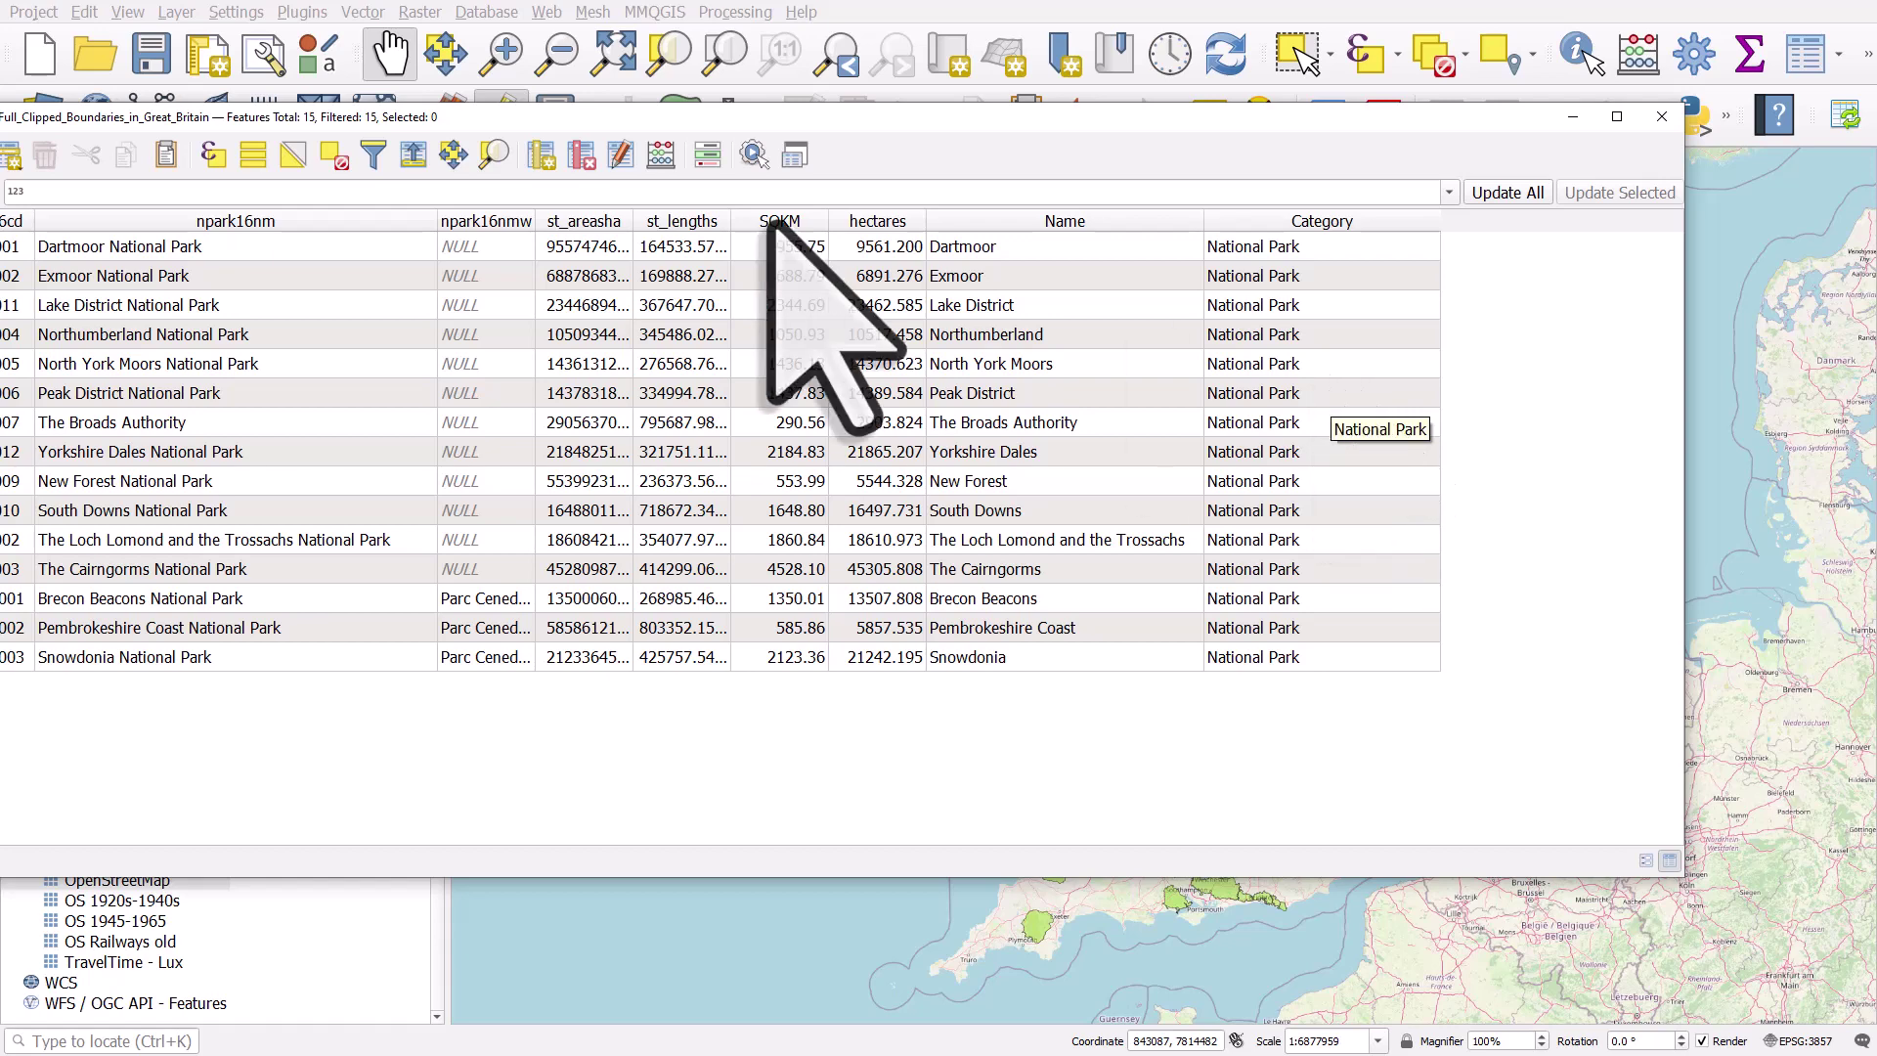
Step: In the Field Calculator, define a new Text (string) field 'Fullname' with length 100
{"action": "left_click", "coordinate": [661, 156]}
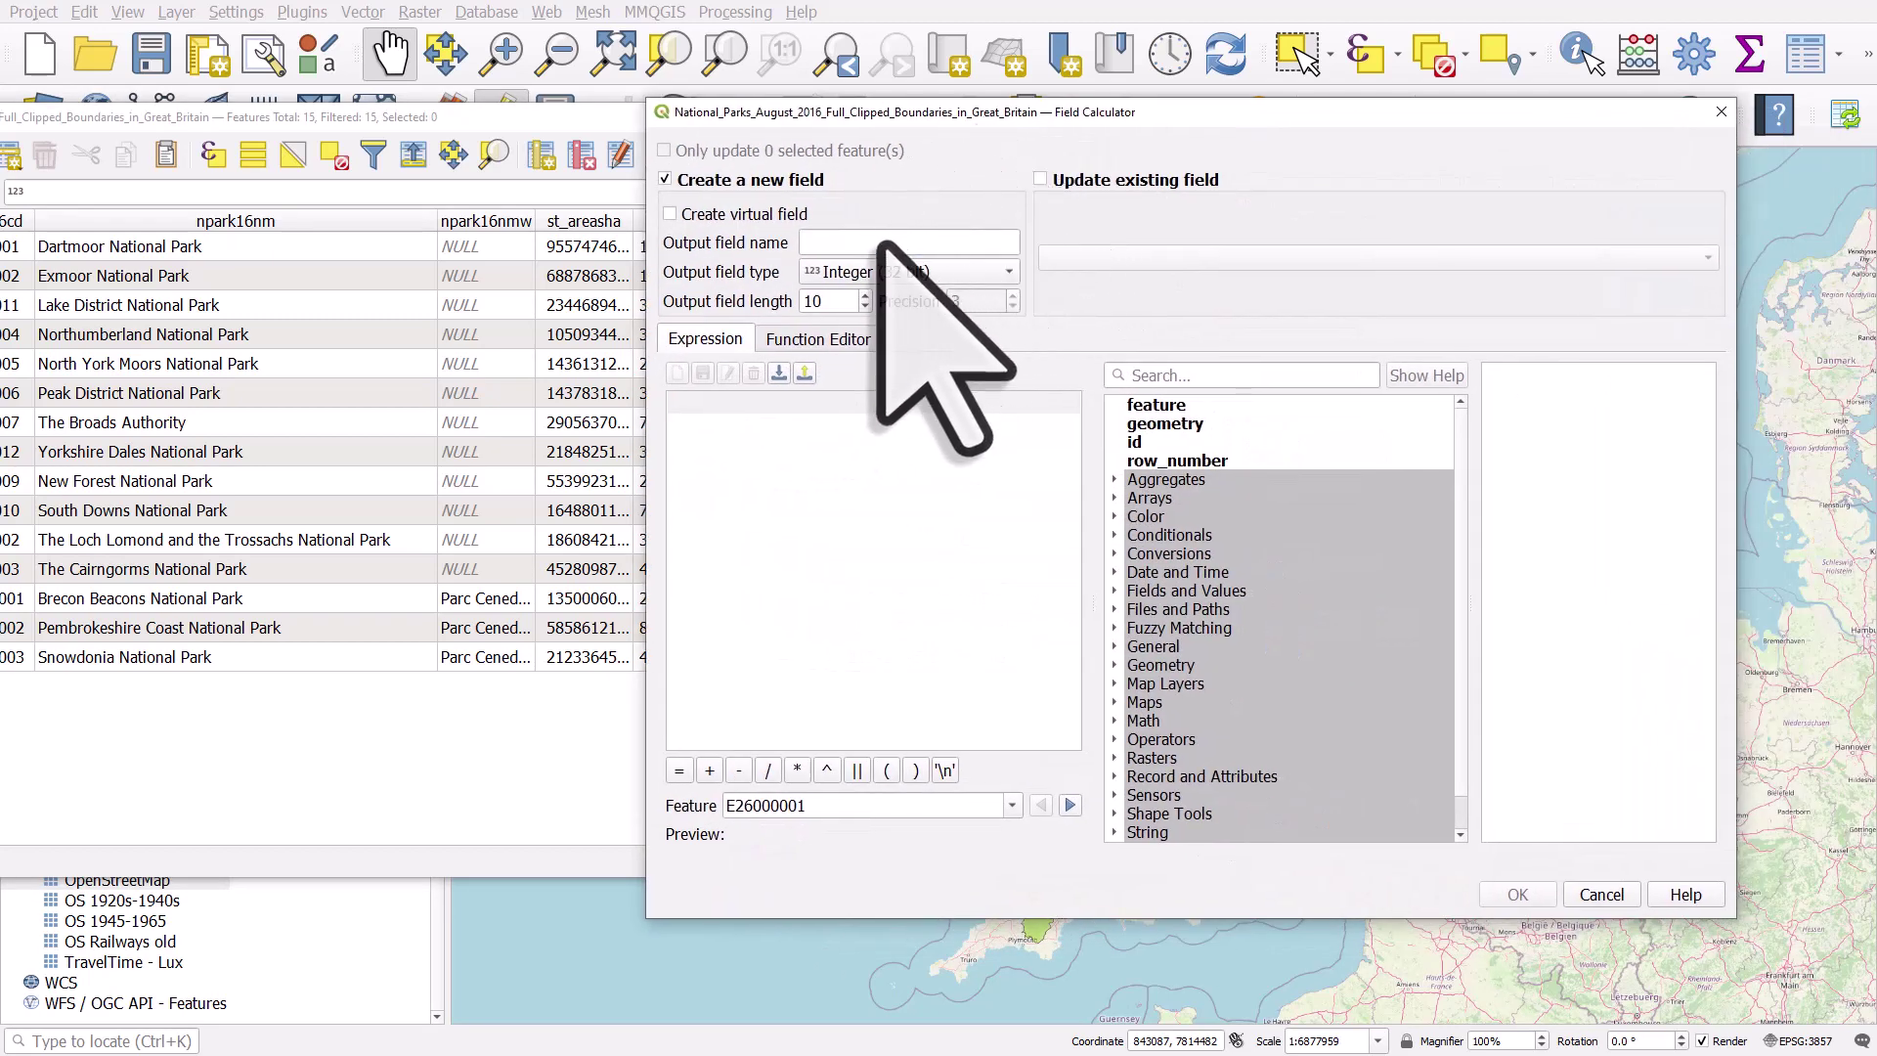
{"action": "type", "text": "Fu"}
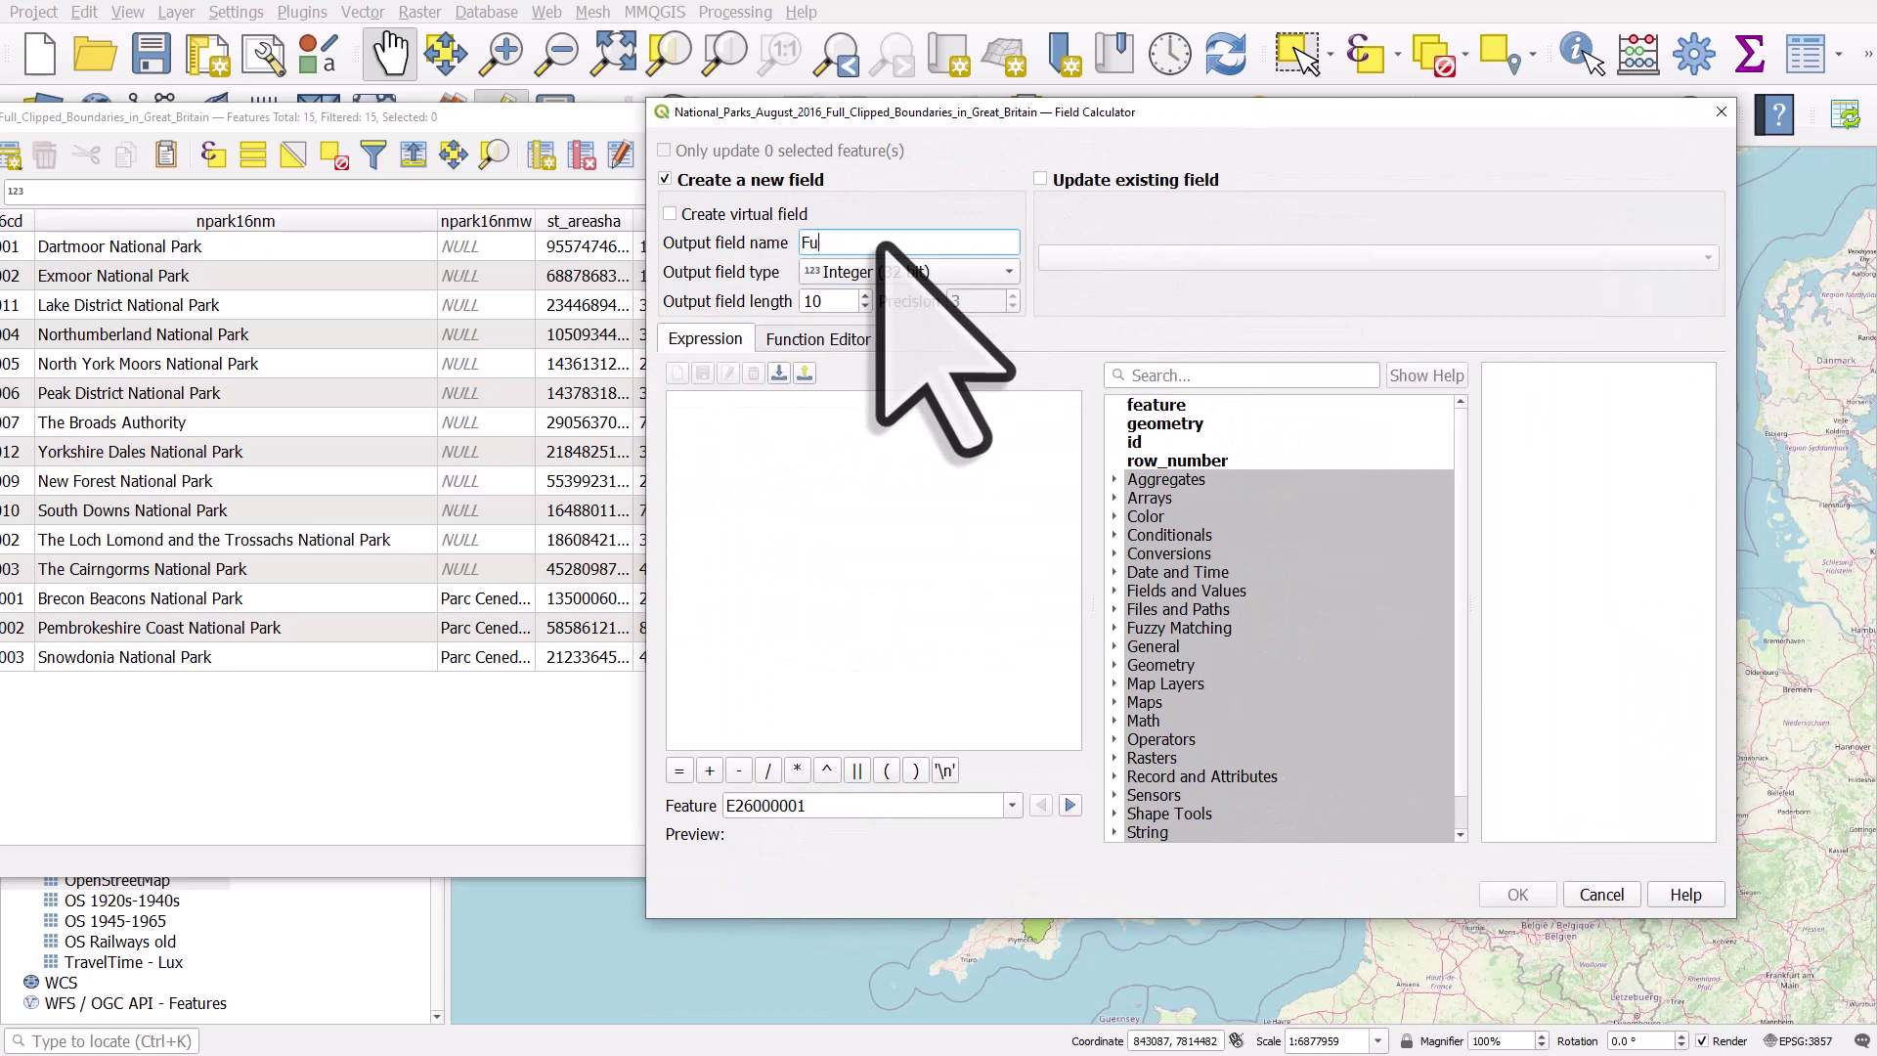
{"action": "type", "text": "llname"}
{"action": "left_click", "coordinate": [868, 272]}
{"action": "left_click", "coordinate": [874, 350]}
{"action": "double_click", "coordinate": [827, 300]}
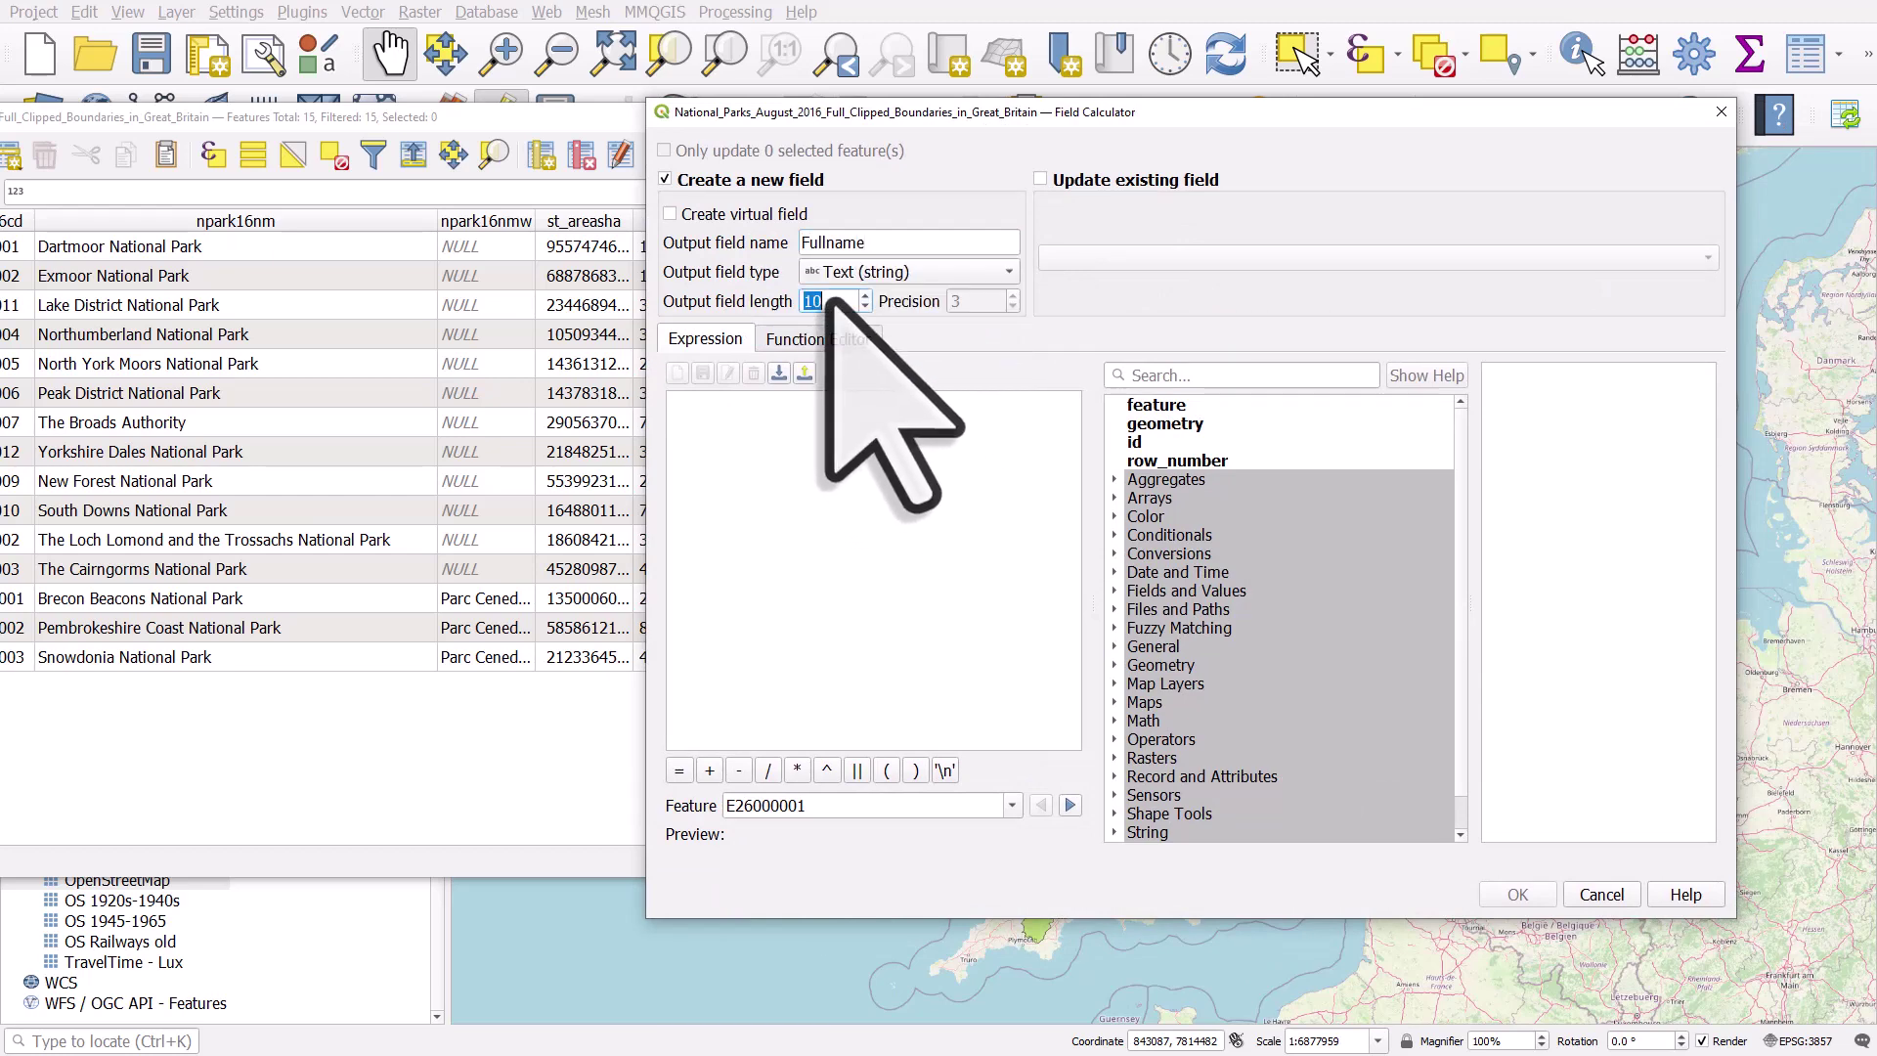
{"action": "type", "text": "5"}
{"action": "key", "text": "BackSpace"}
{"action": "type", "text": "100"}
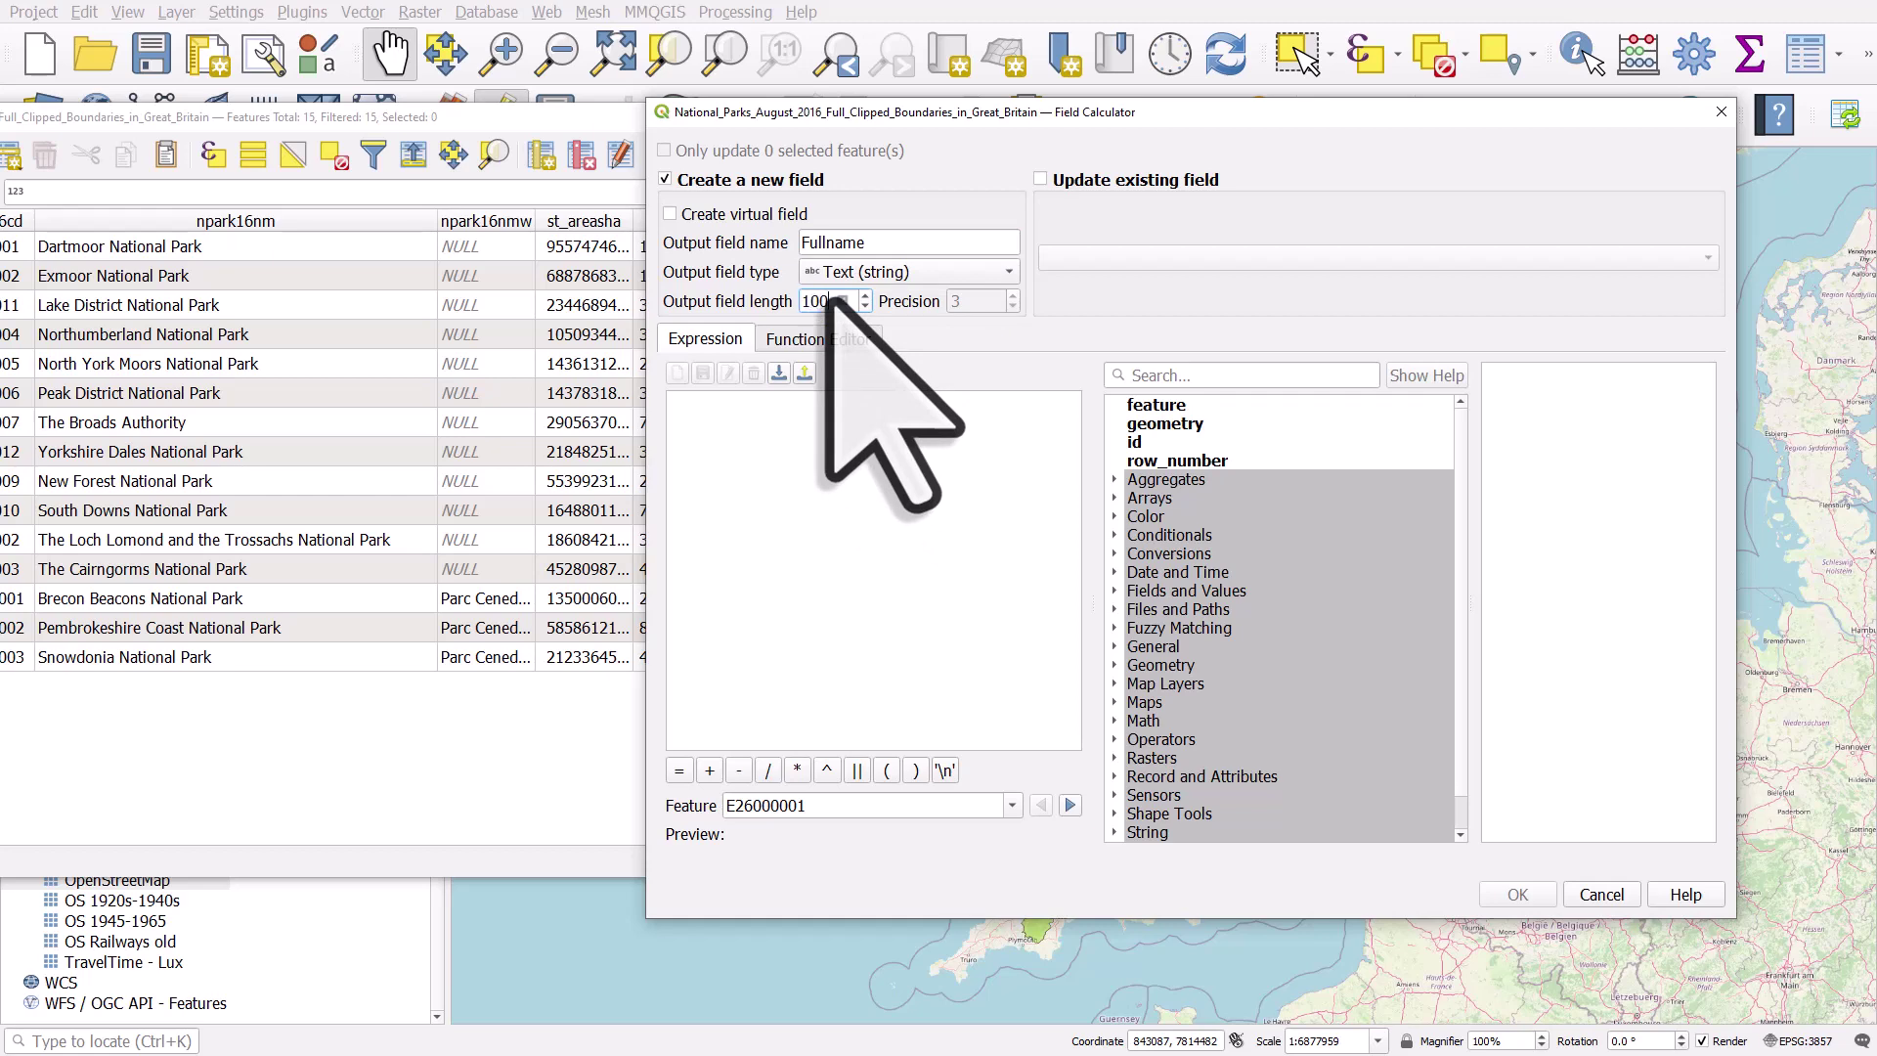
{"action": "left_click", "coordinate": [807, 415]}
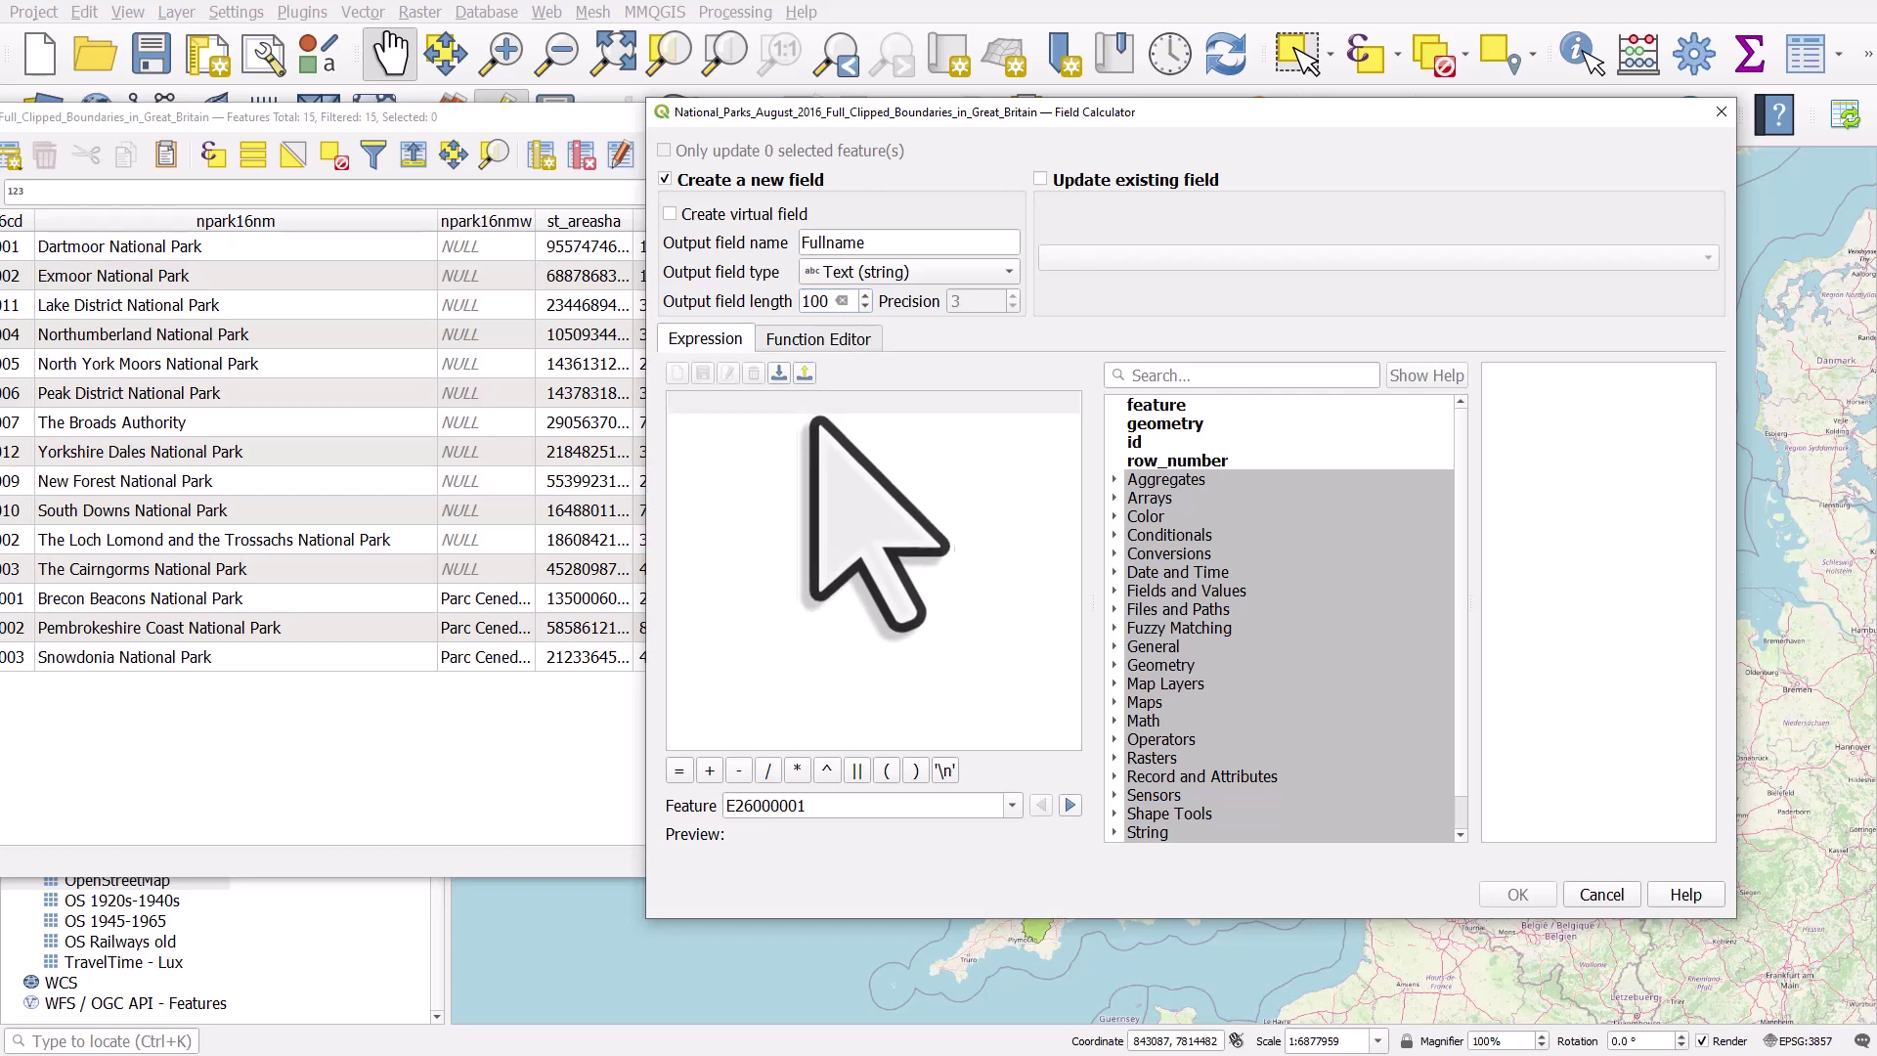
Step: Enter the expression "Name" || ' ' || "Category" and create the Fullname column
{"action": "left_click", "coordinate": [1115, 593]}
{"action": "scroll", "coordinate": [1115, 598], "scroll_direction": "down", "scroll_amount": 2}
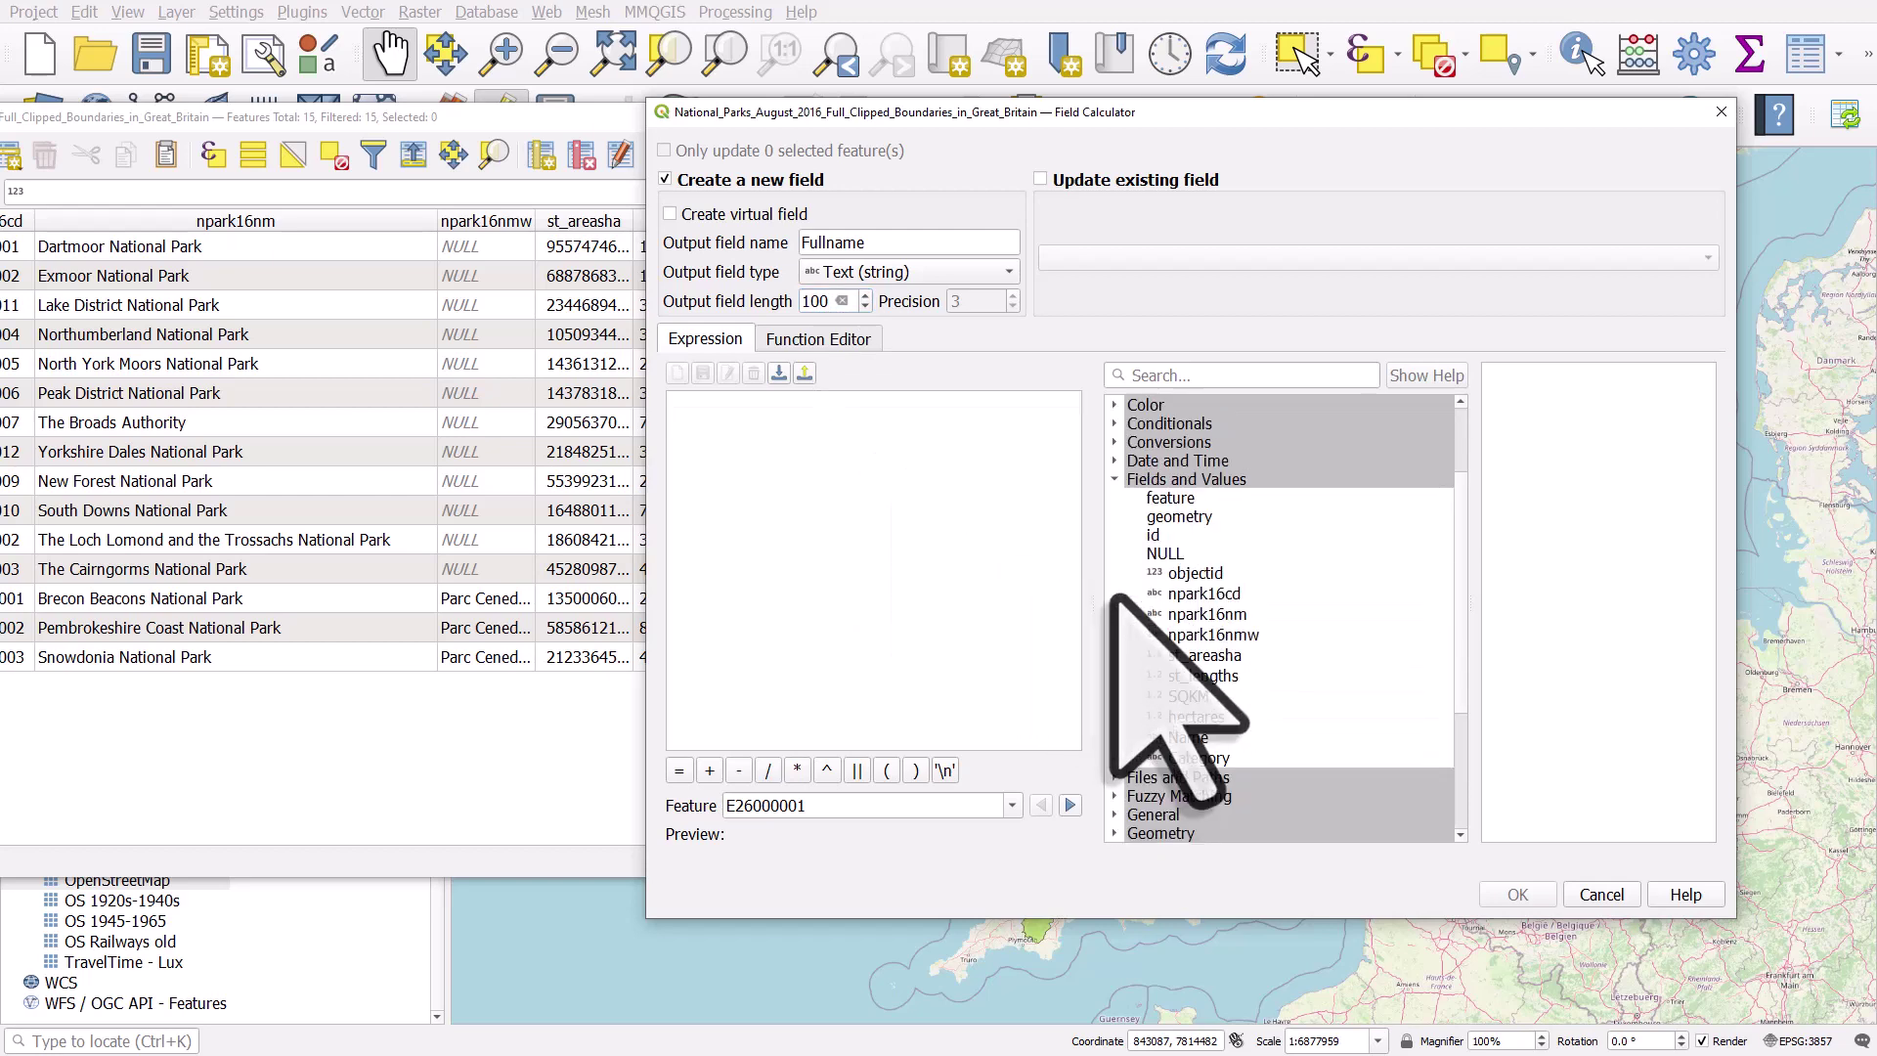
{"action": "double_click", "coordinate": [1195, 738]}
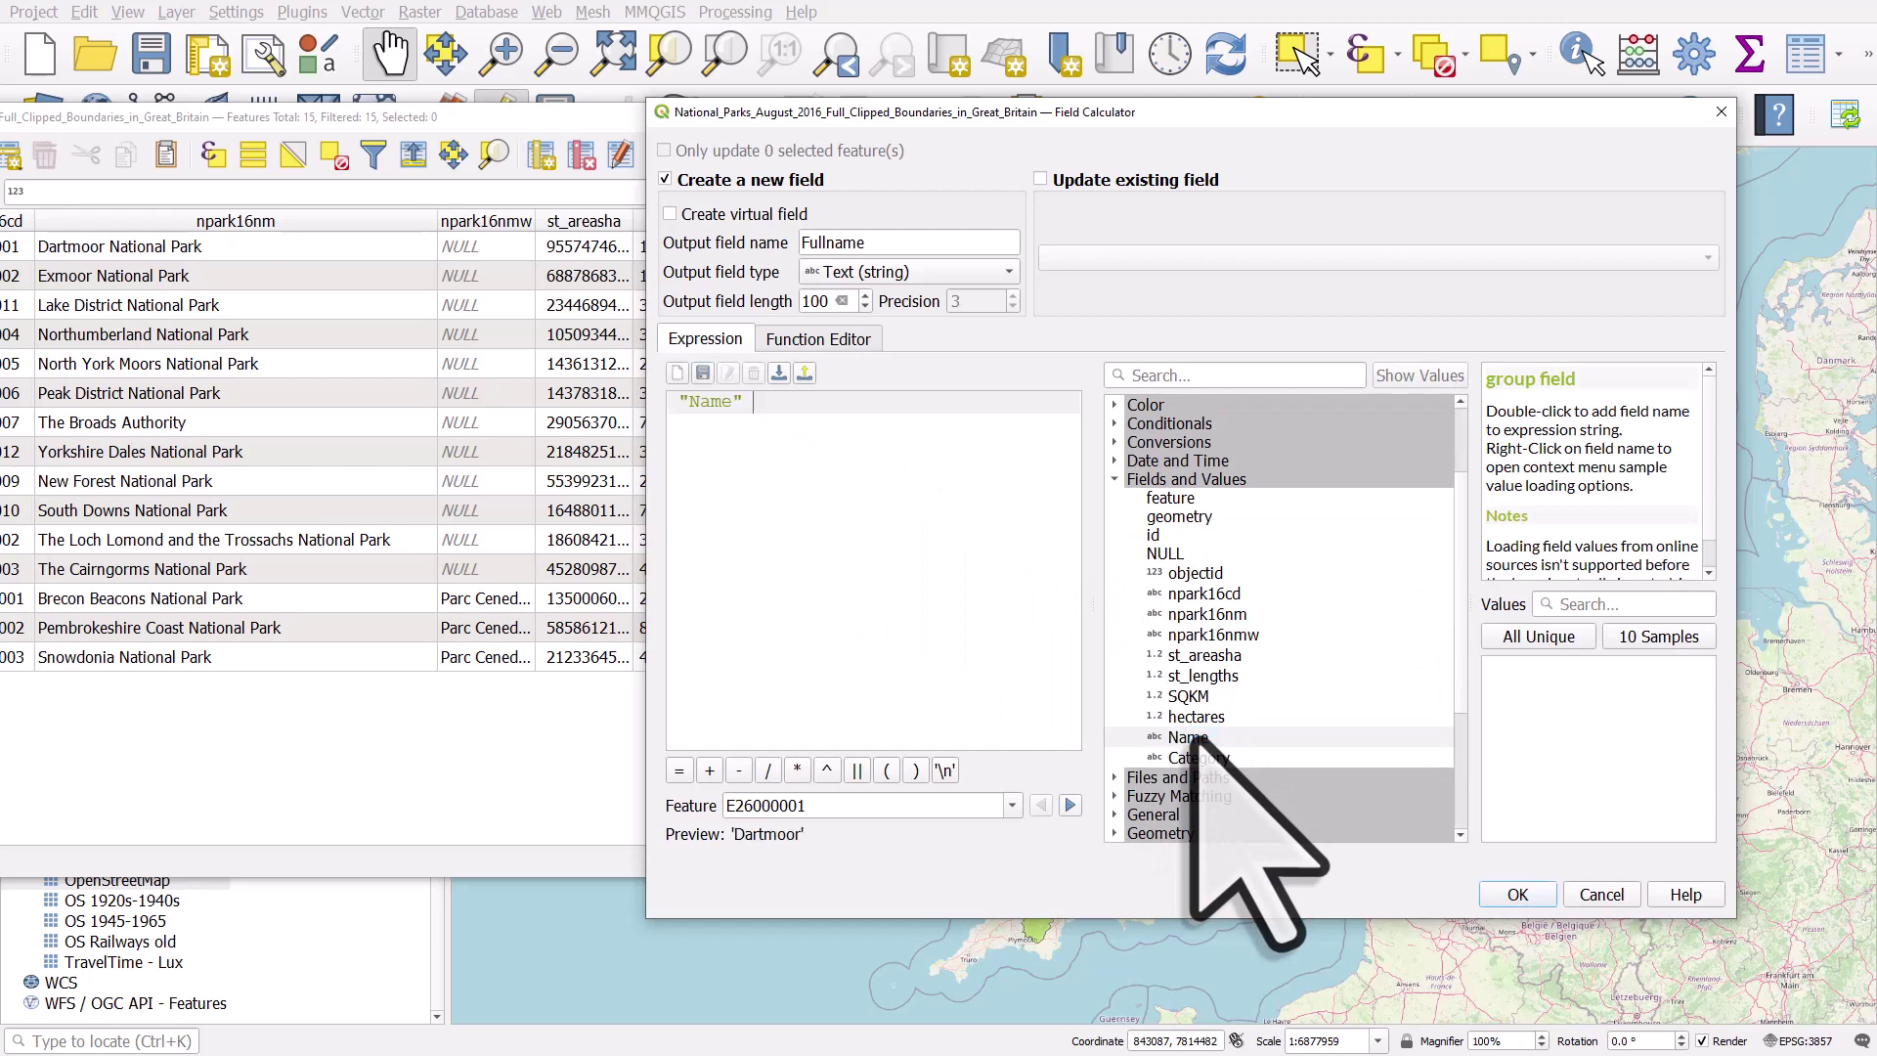
{"action": "left_click", "coordinate": [856, 770]}
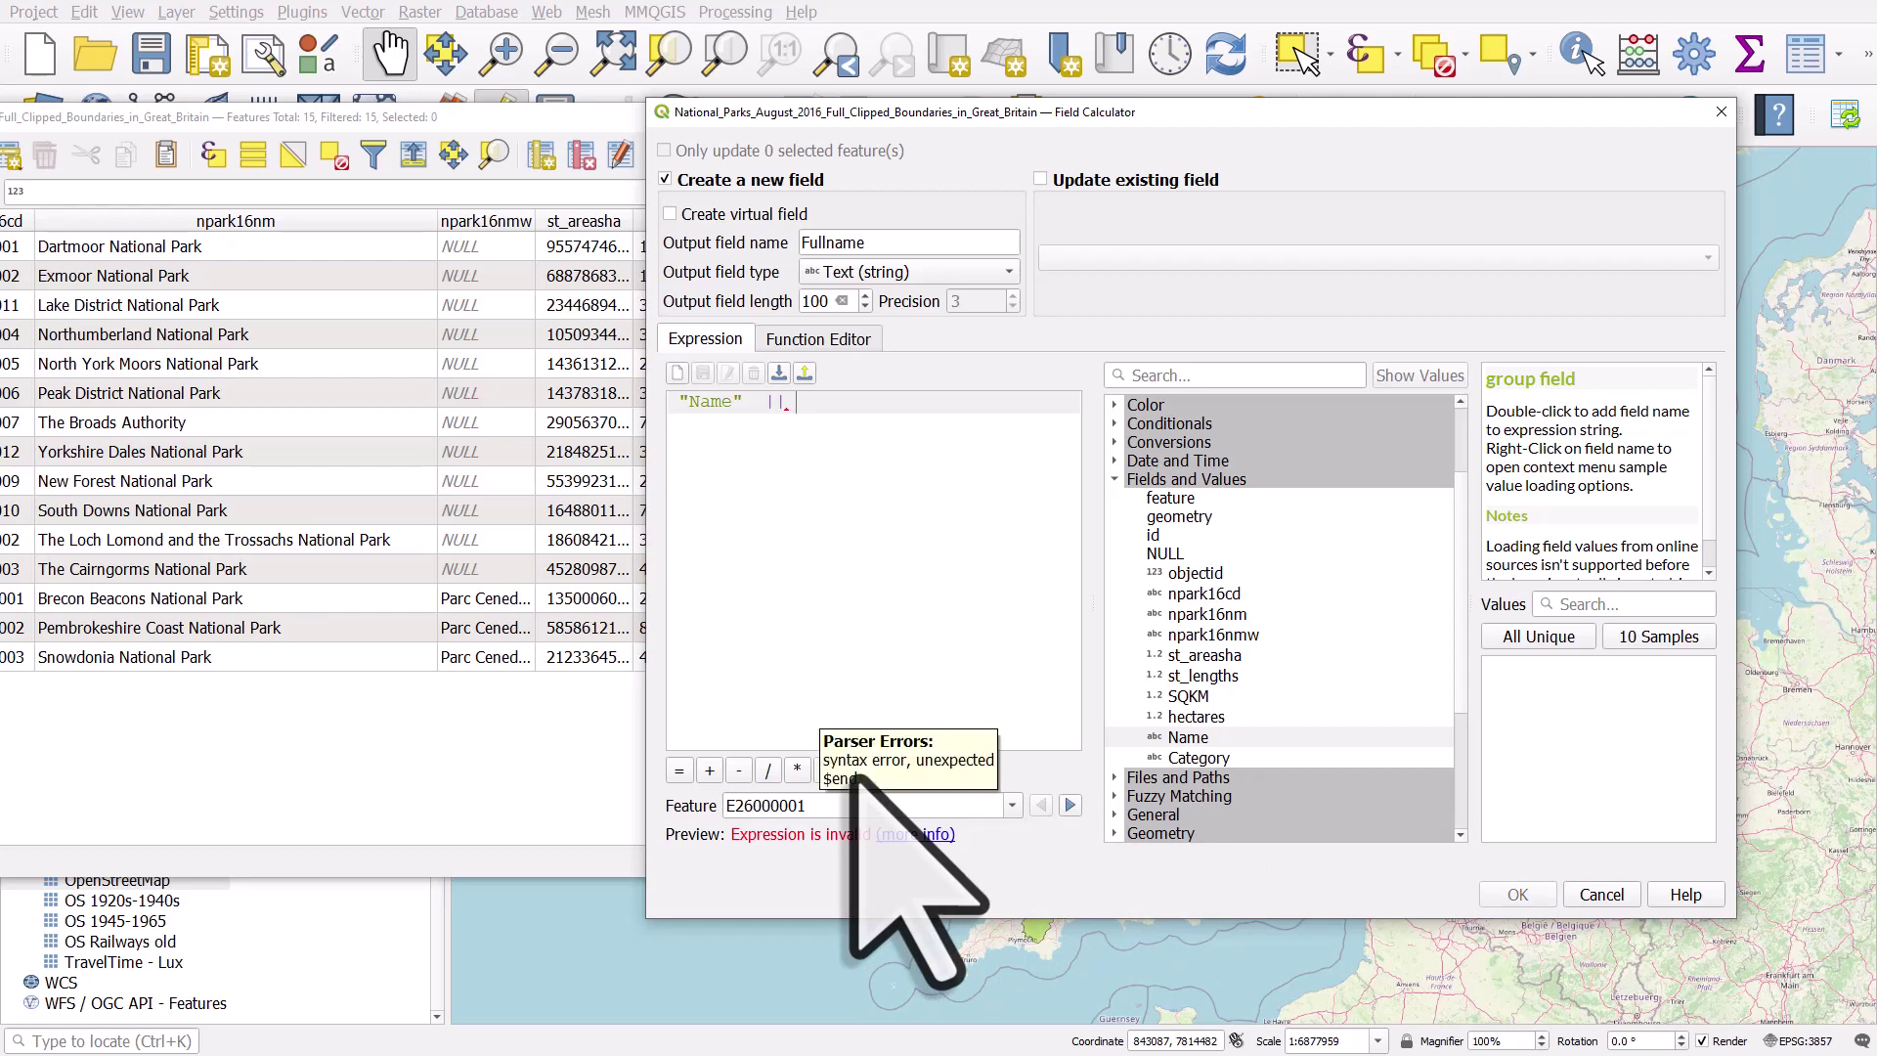
{"action": "type", "text": "' '"}
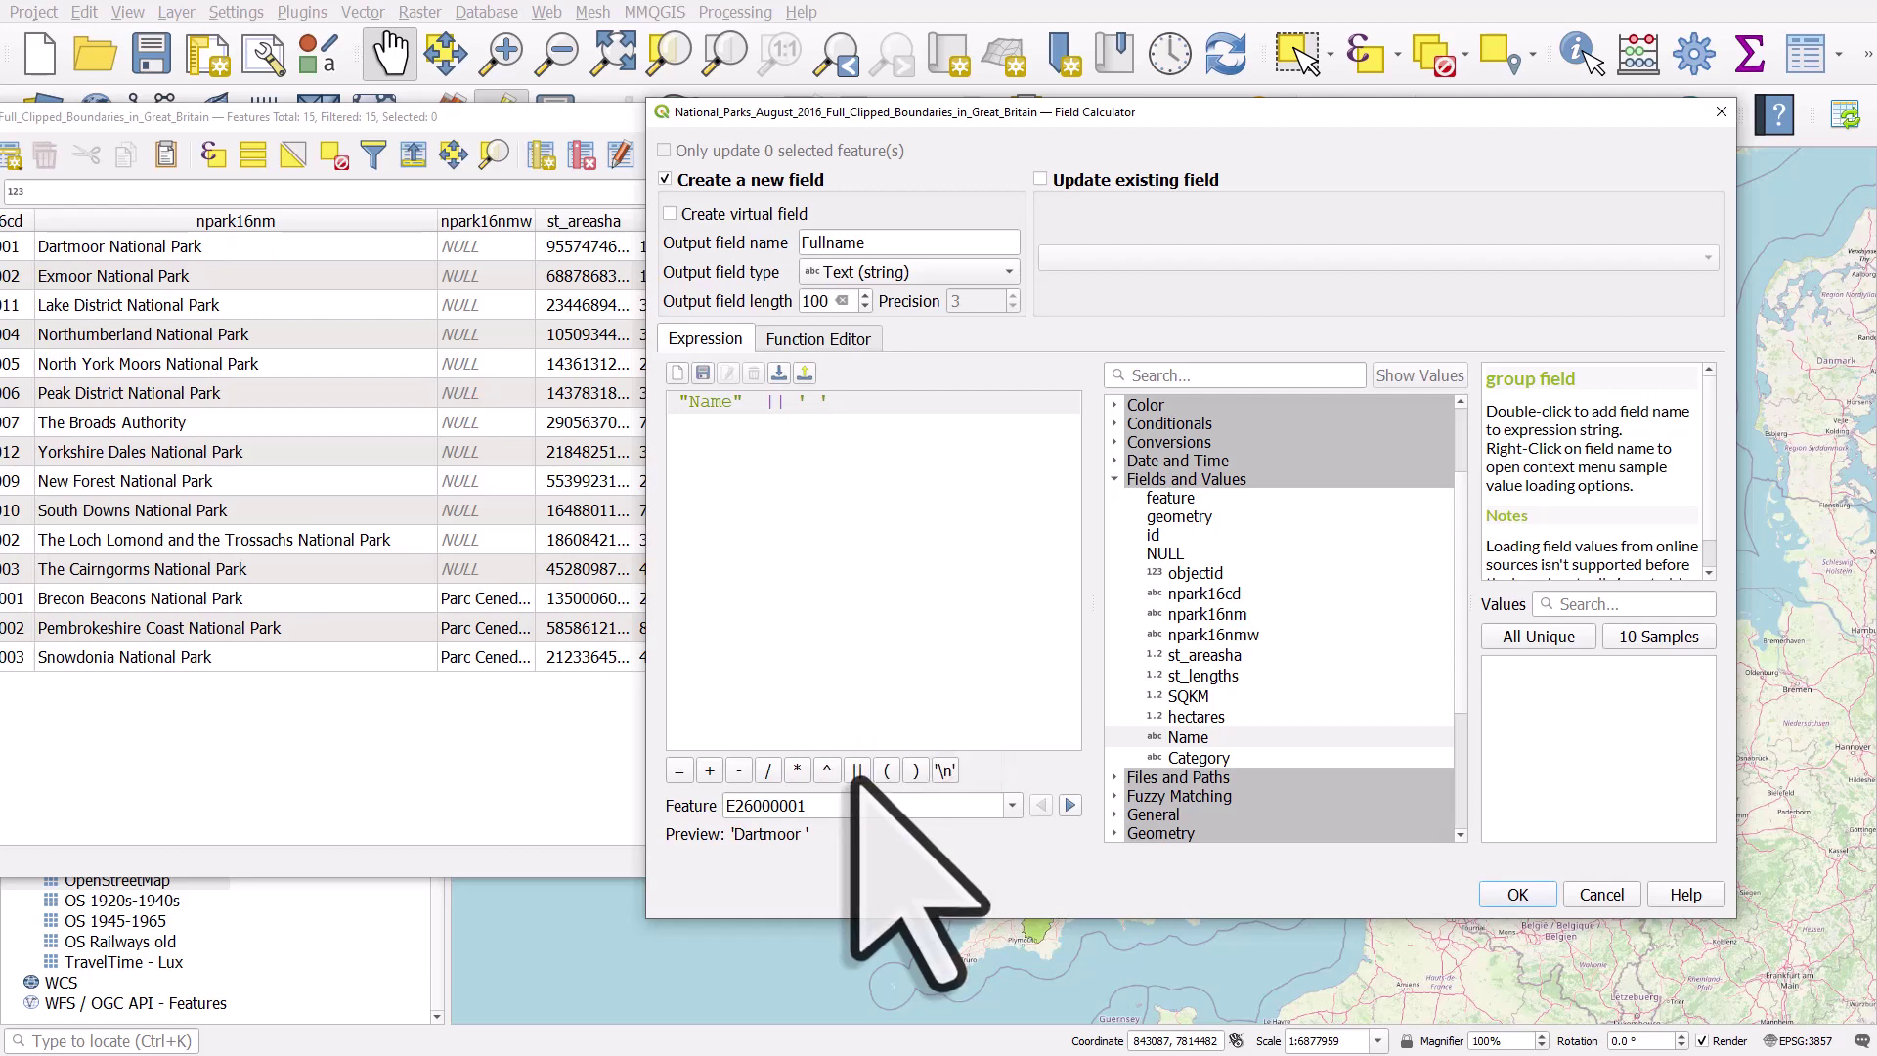
{"action": "left_click", "coordinate": [856, 771]}
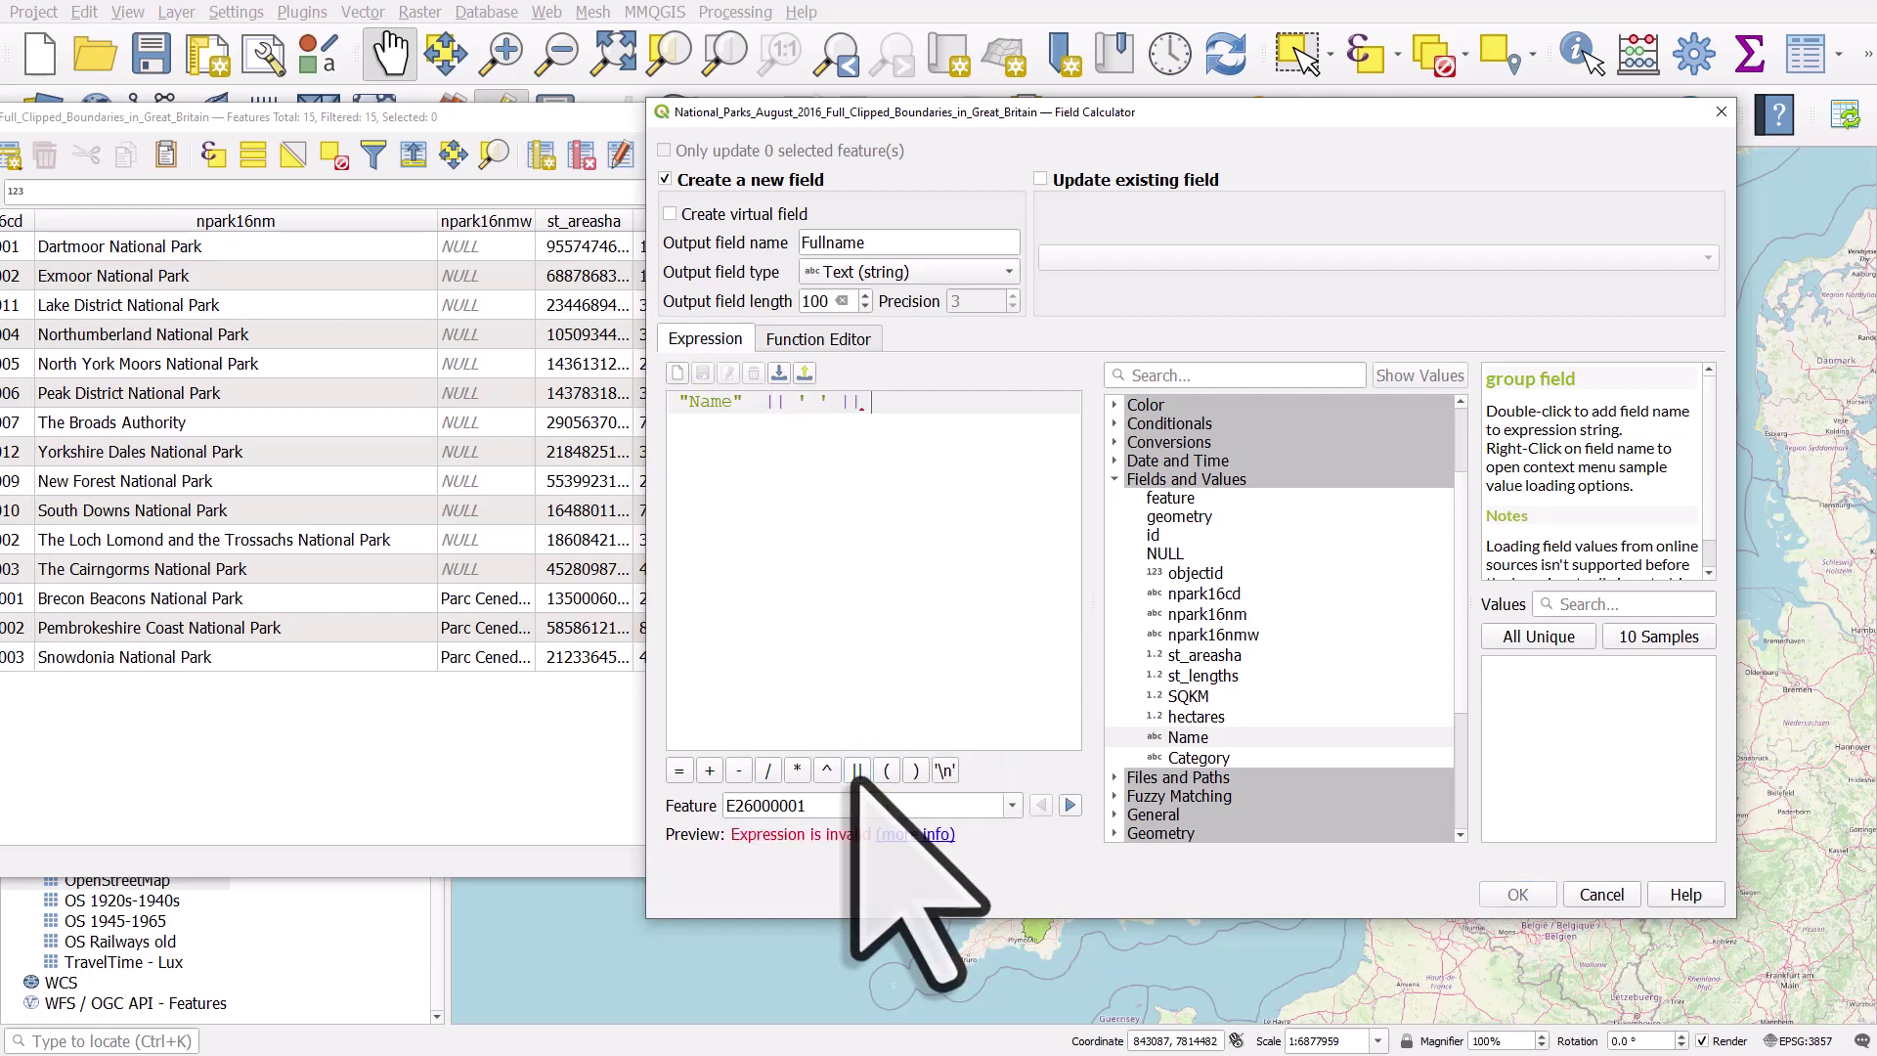
{"action": "double_click", "coordinate": [1199, 758]}
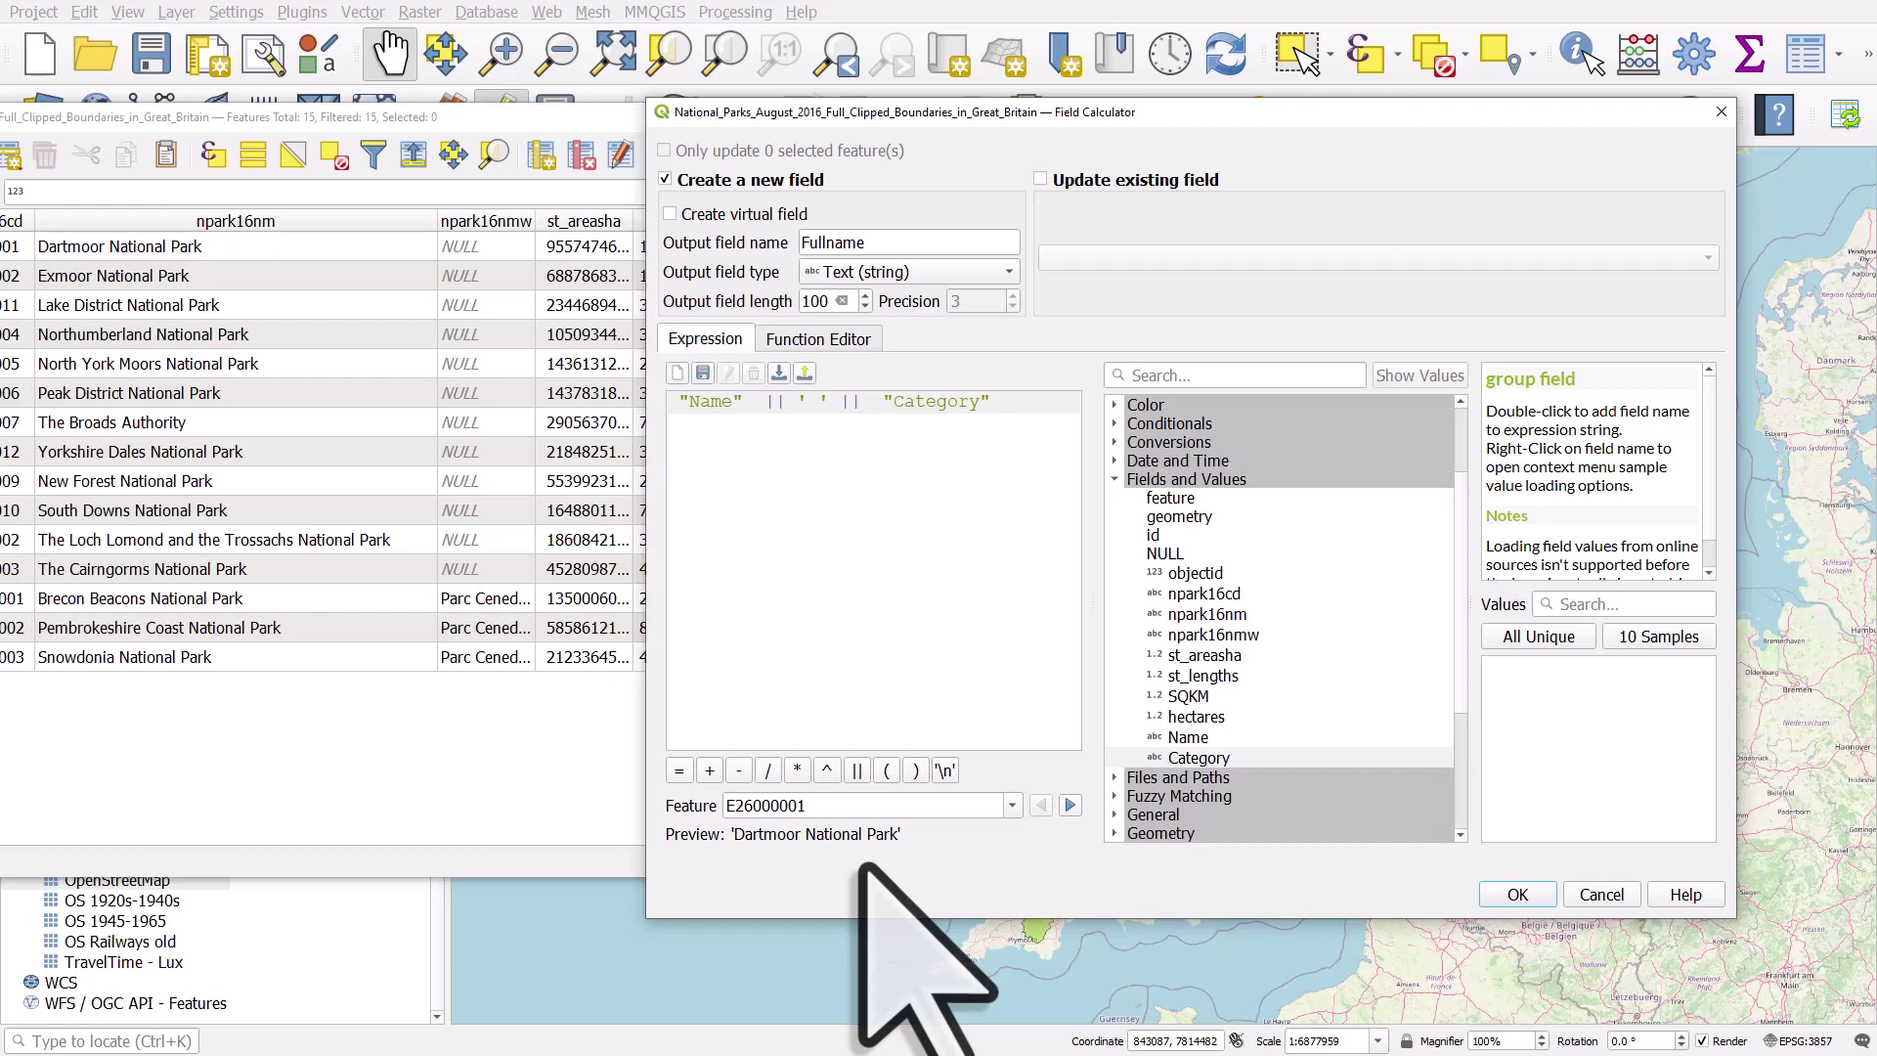
{"action": "left_click", "coordinate": [1525, 898]}
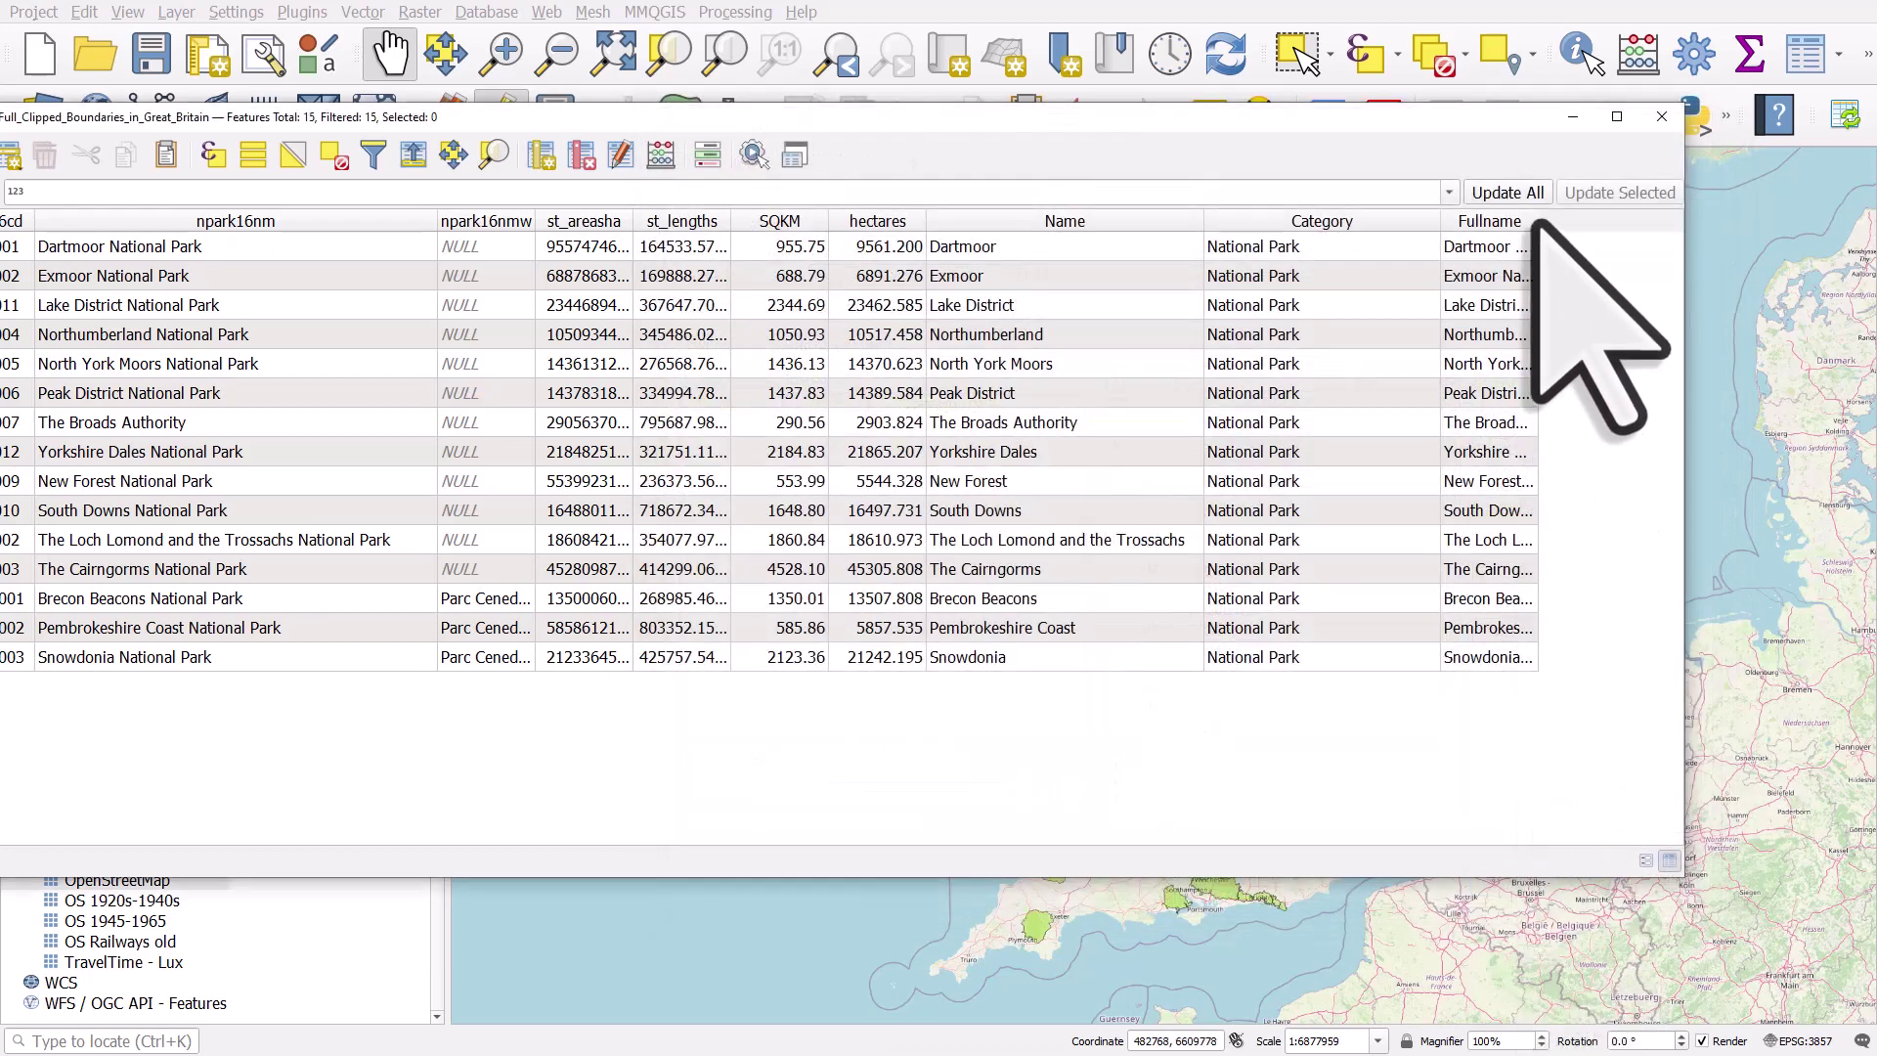
Step: Widen the attribute table window and the Fullname column so full names are visible
{"action": "left_click_drag", "start_coordinate": [1537, 223], "coordinate": [1654, 235]}
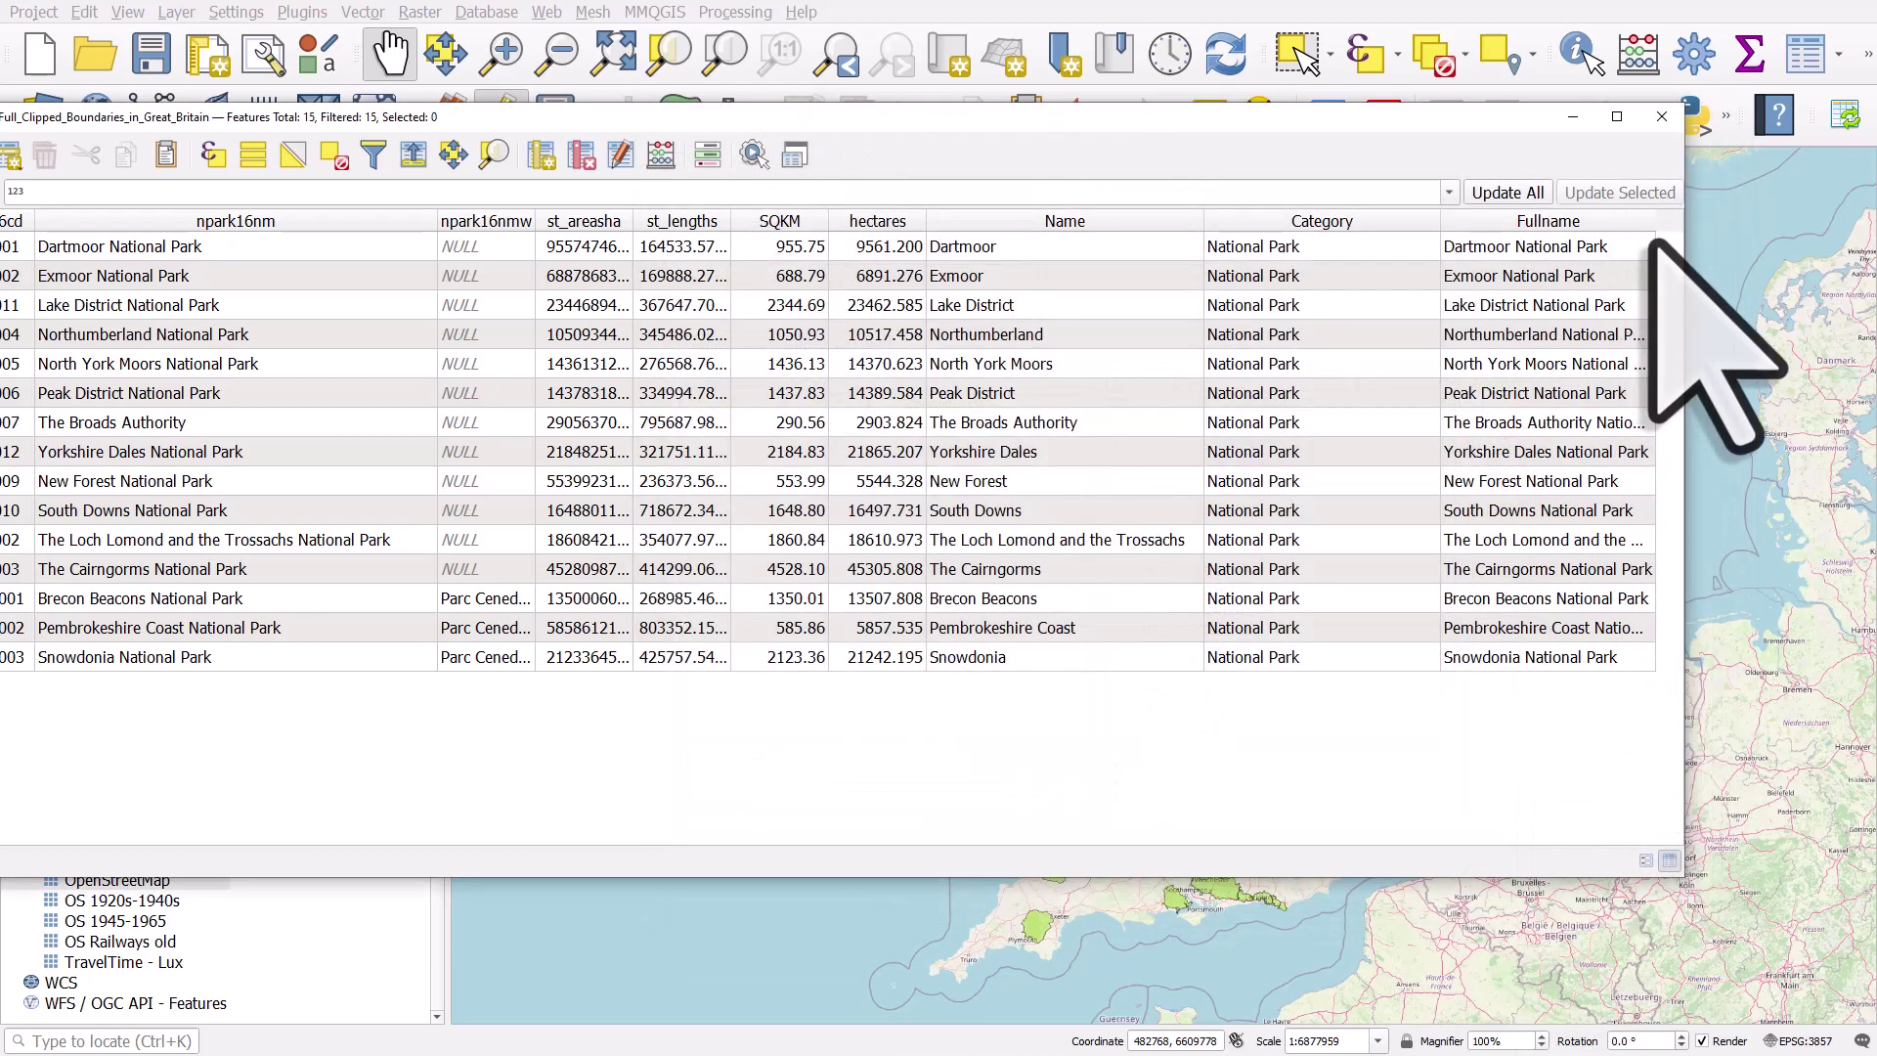
{"action": "left_click_drag", "start_coordinate": [1404, 118], "coordinate": [1045, 132]}
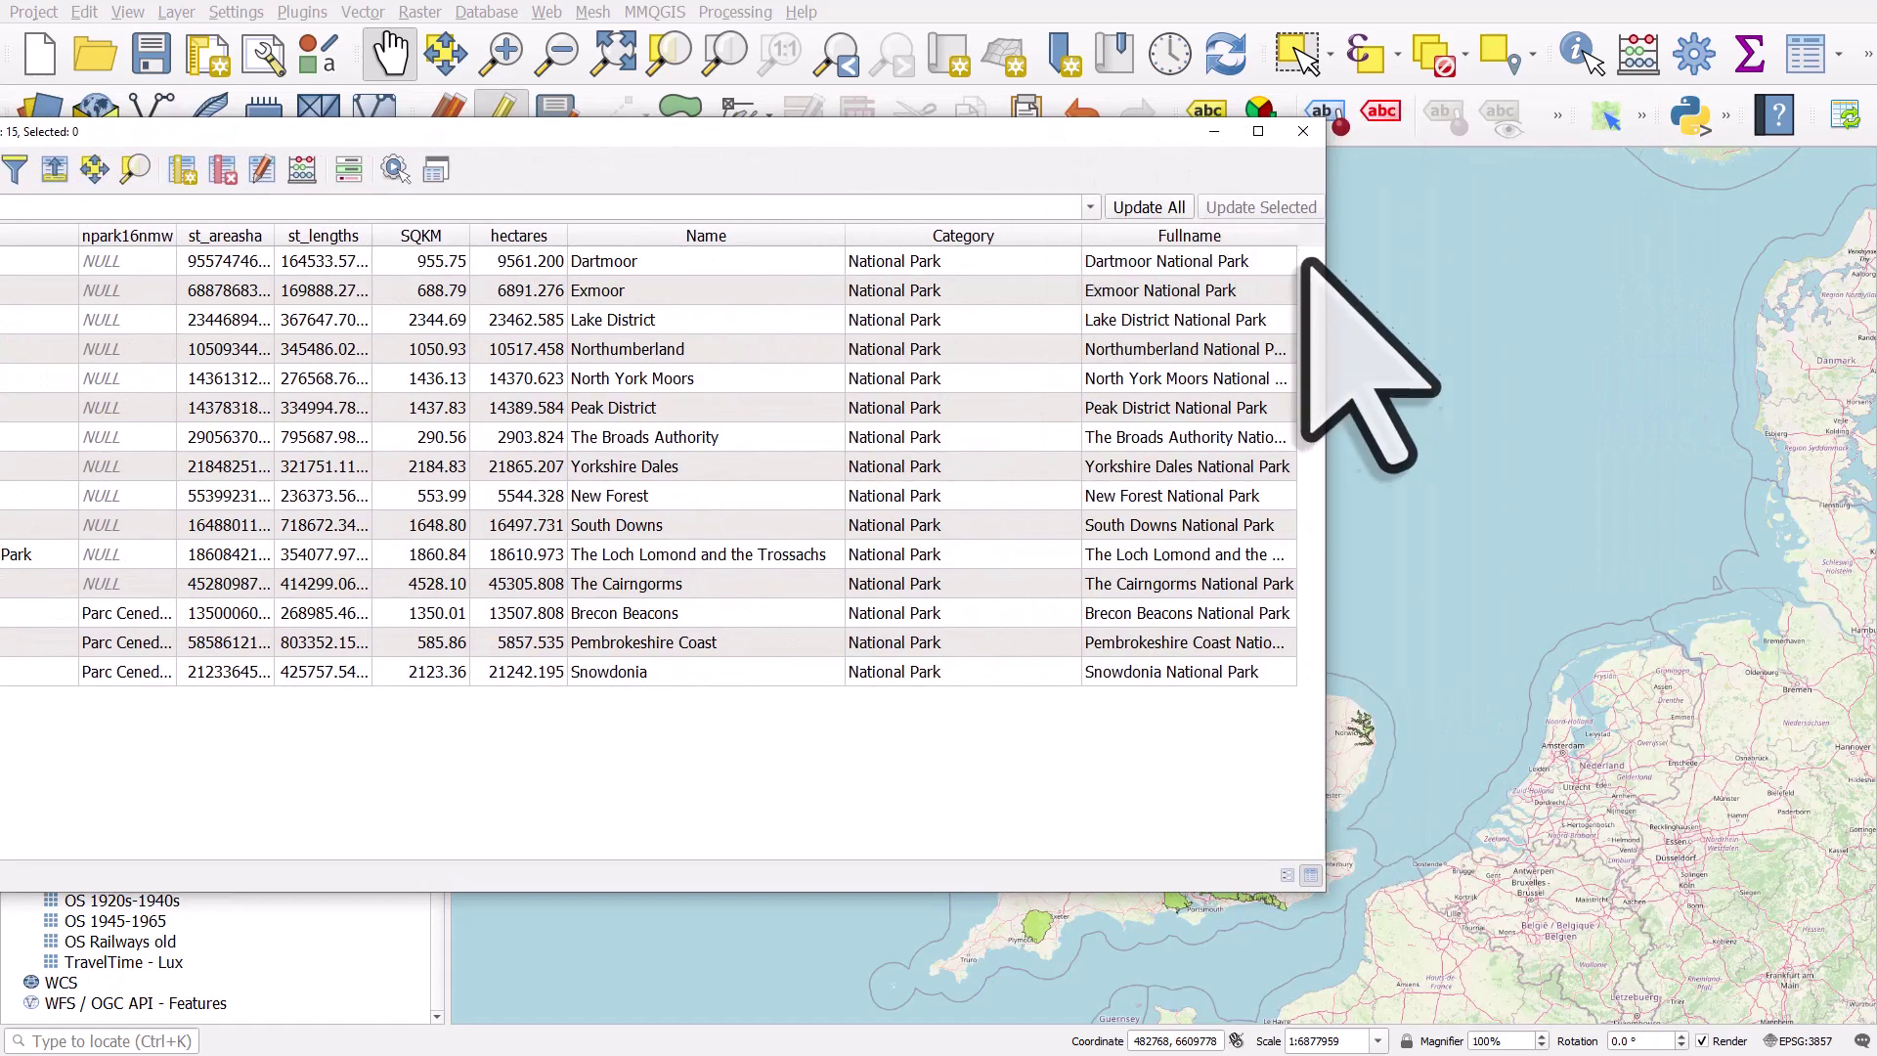
{"action": "left_click_drag", "start_coordinate": [1332, 274], "coordinate": [1584, 314]}
{"action": "left_click_drag", "start_coordinate": [1295, 235], "coordinate": [1530, 276]}
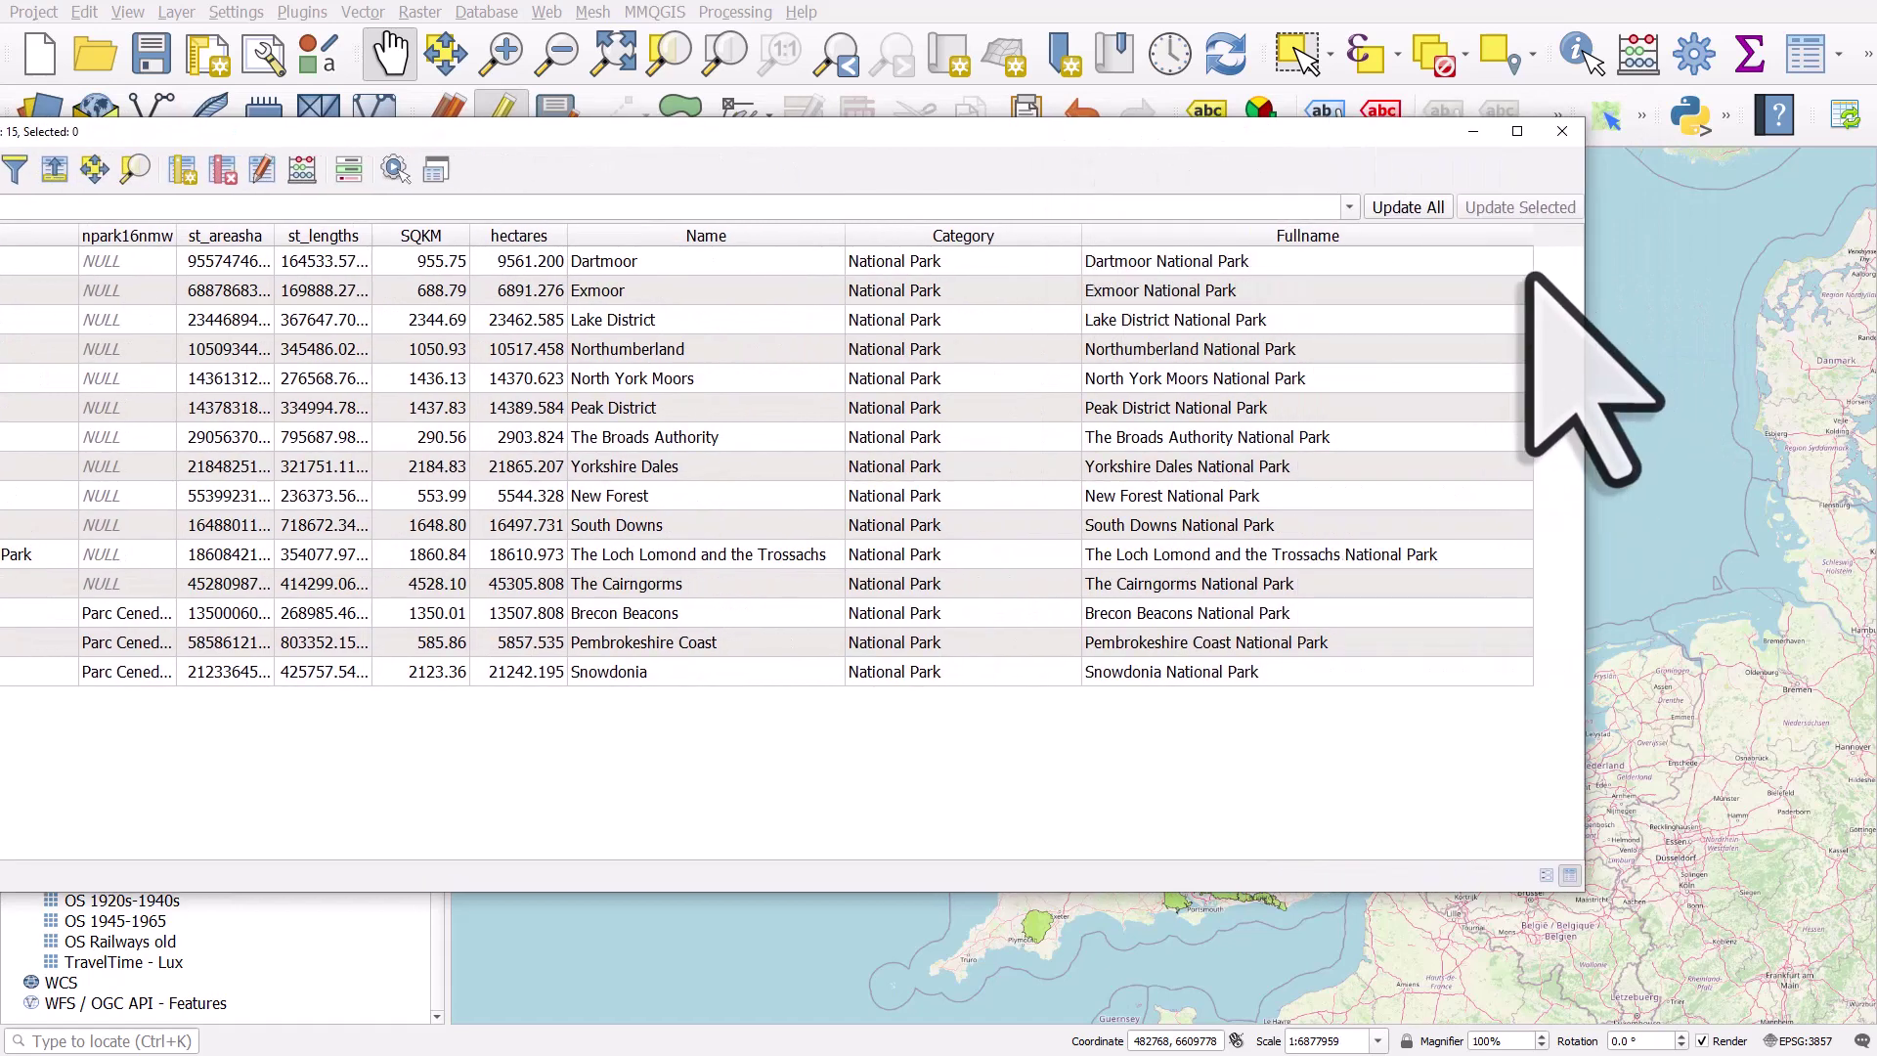
Step: Edit The Broads Authority's Fullname to drop the trailing ' National Park'
{"action": "double_click", "coordinate": [1216, 436]}
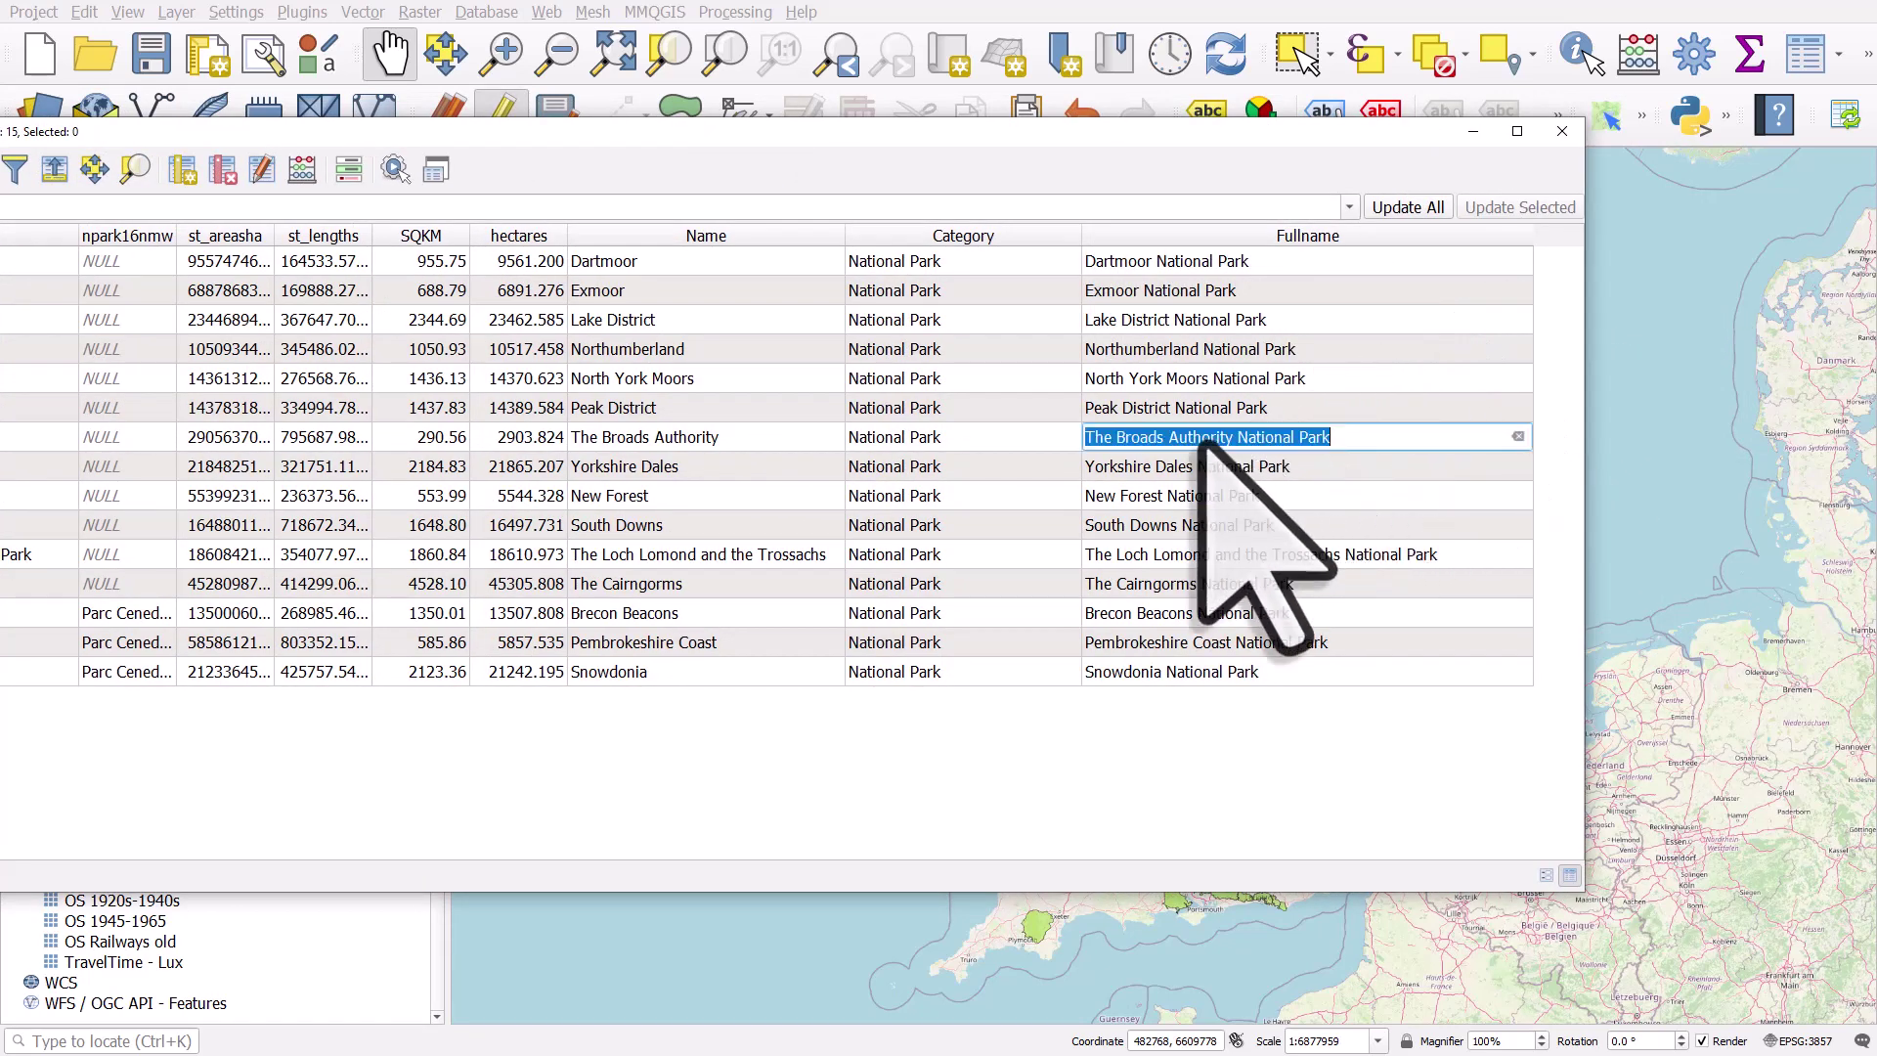
{"action": "left_click_drag", "start_coordinate": [1234, 437], "coordinate": [1345, 438]}
{"action": "key", "text": "BackSpace"}
{"action": "double_click", "coordinate": [1332, 418]}
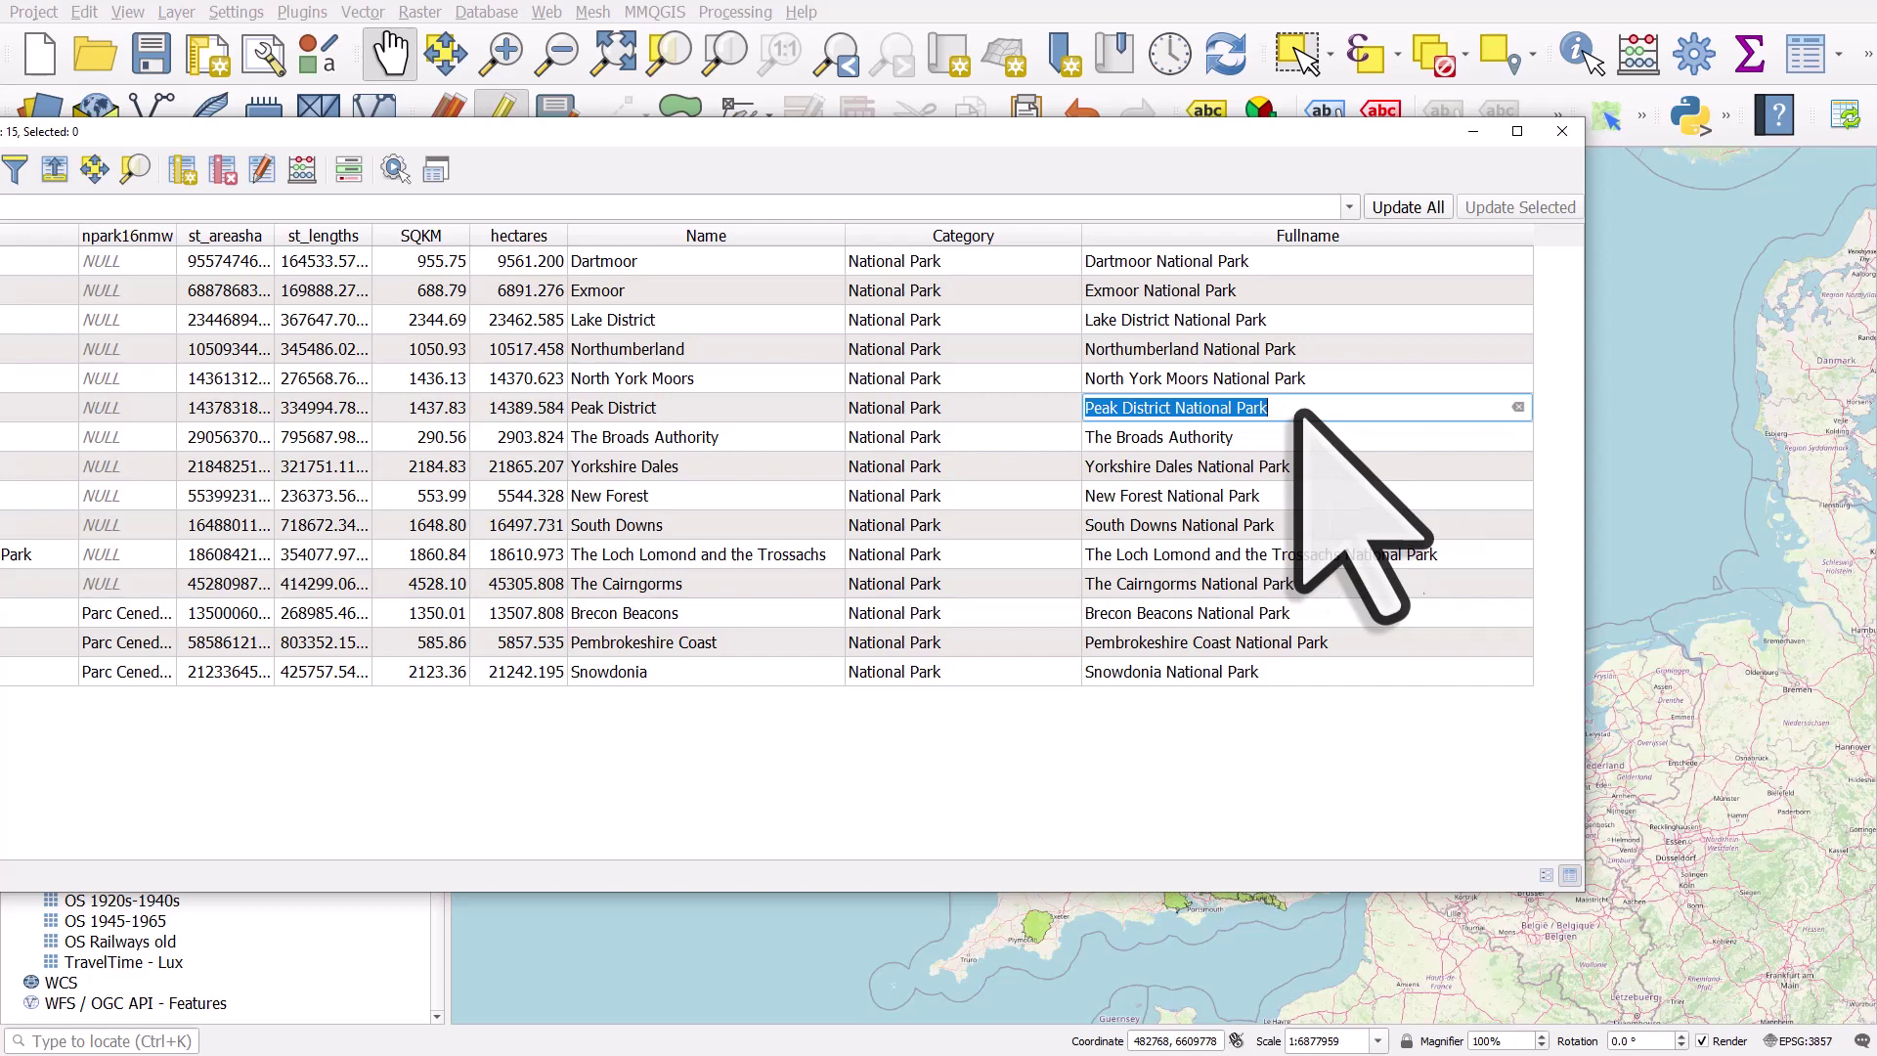
{"action": "left_click_drag", "start_coordinate": [2, 332], "coordinate": [237, 186]}
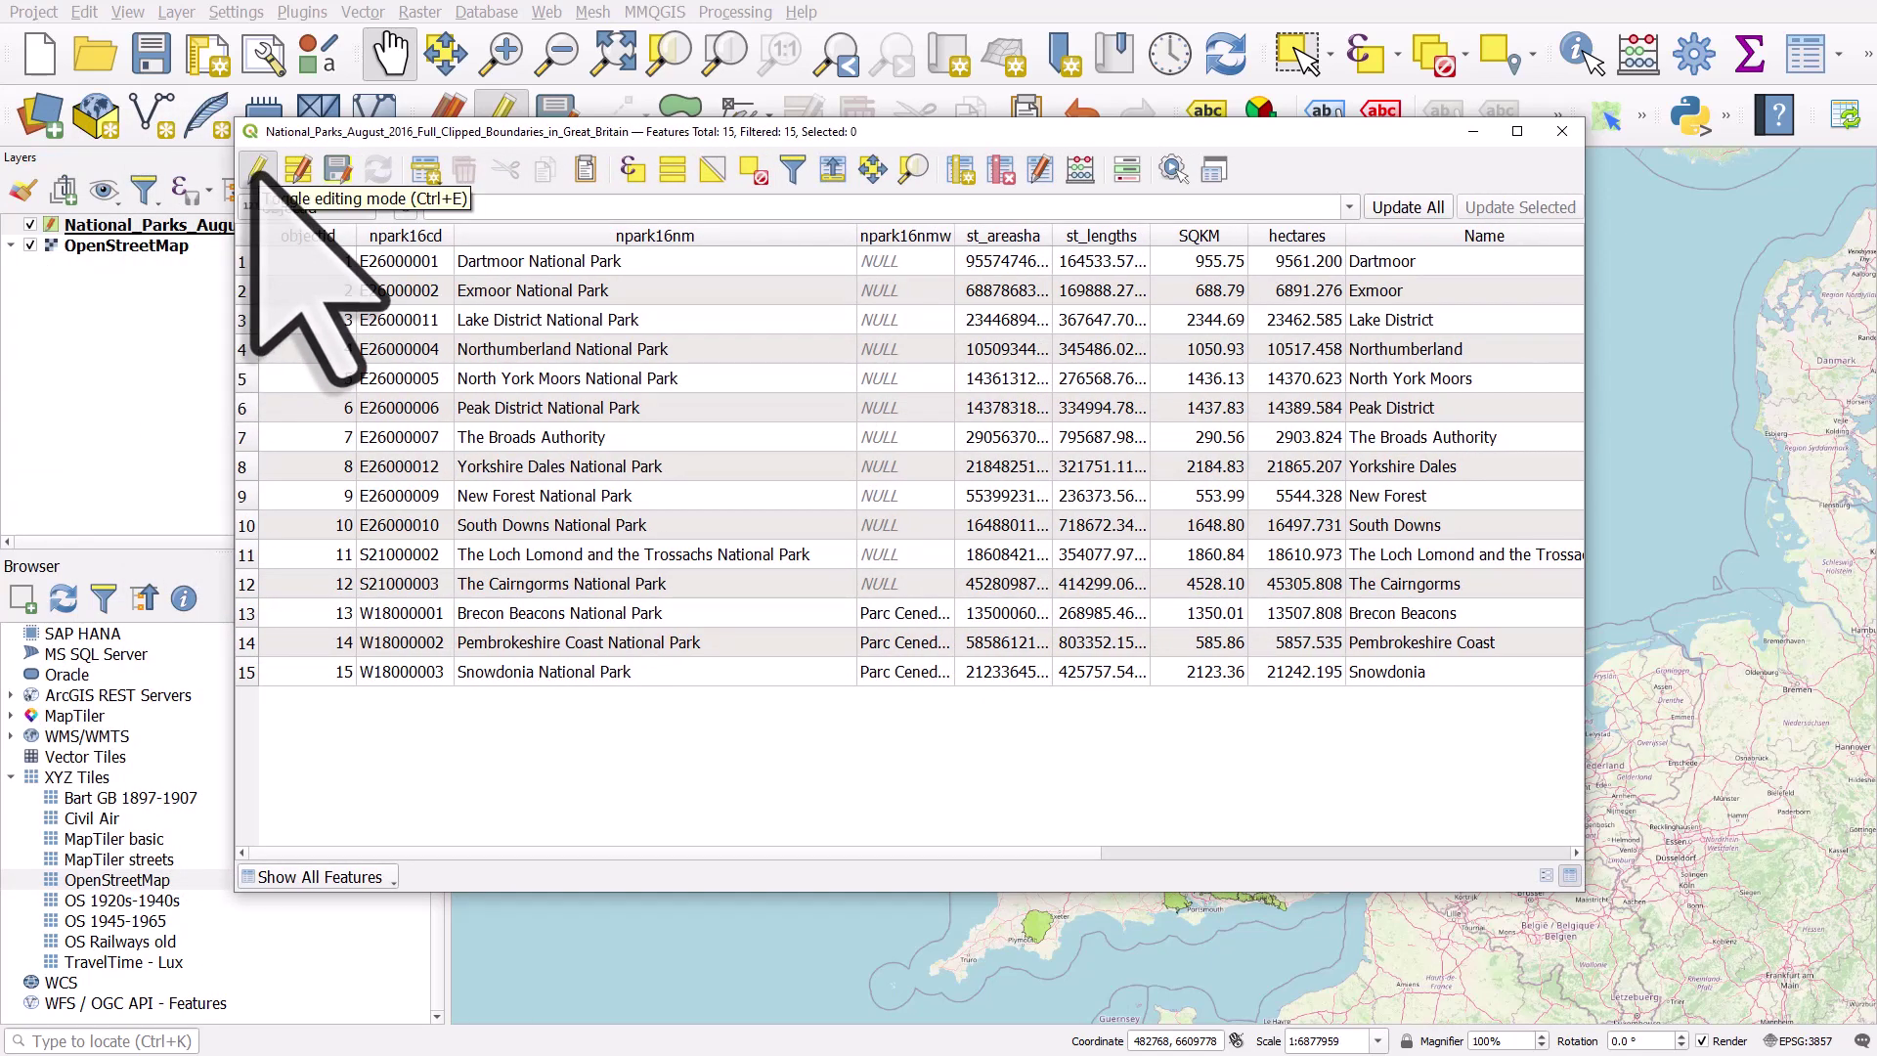
Step: Stop editing, save the changes to the National Parks layer, and scroll right to check the new columns
{"action": "left_click", "coordinate": [256, 166]}
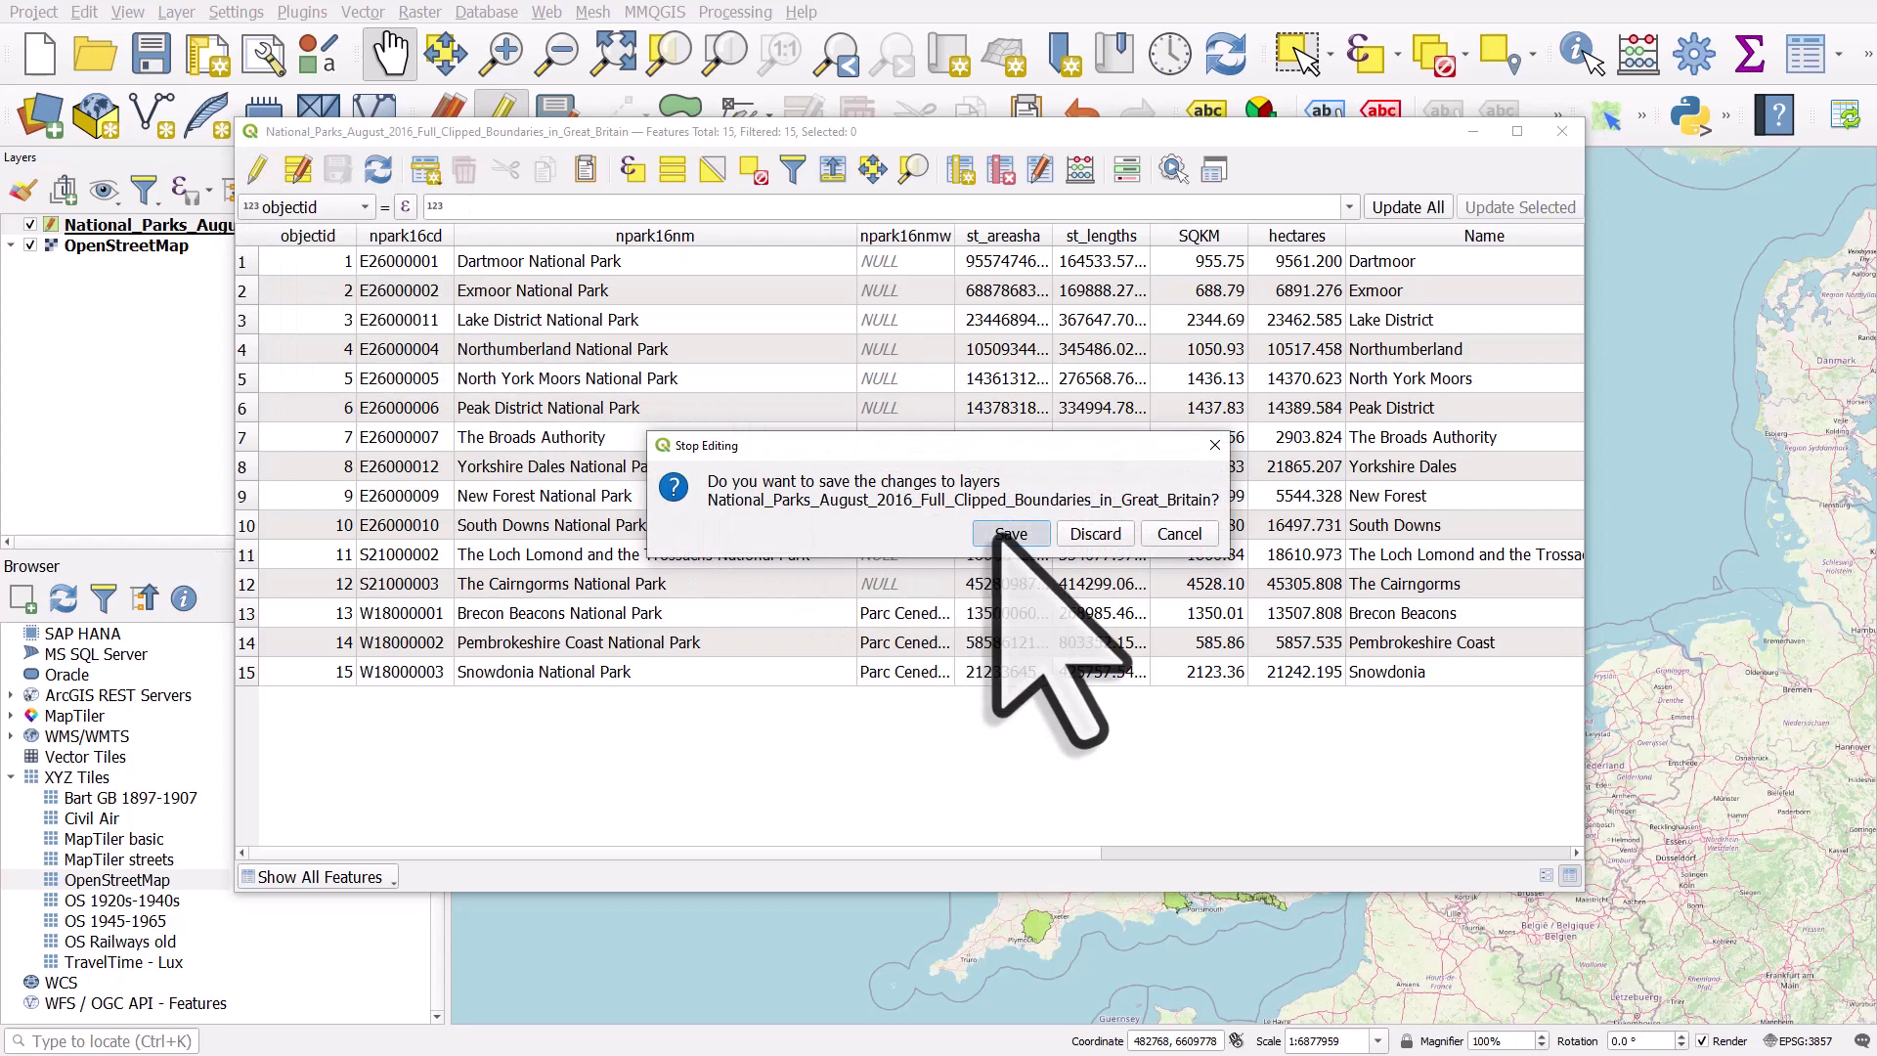
{"action": "left_click", "coordinate": [1008, 534]}
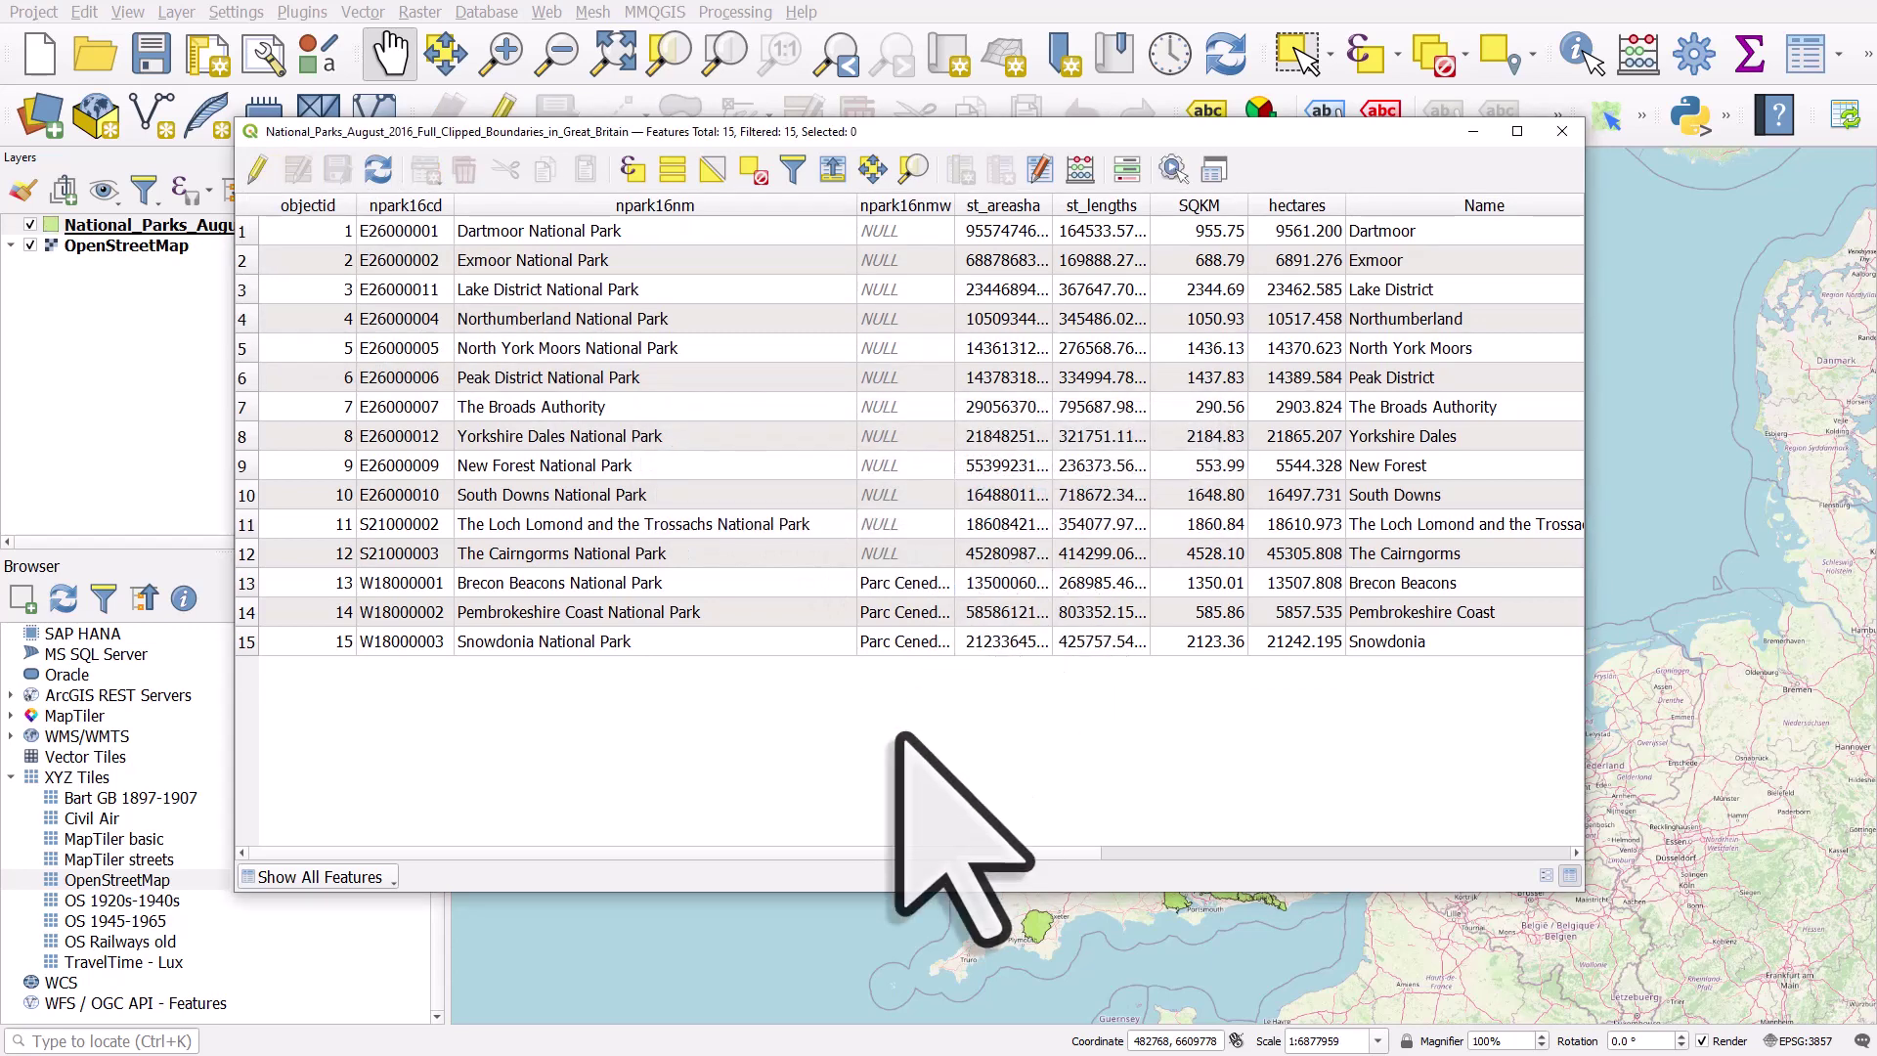
{"action": "scroll", "coordinate": [898, 735], "scroll_direction": "right", "scroll_amount": 5}
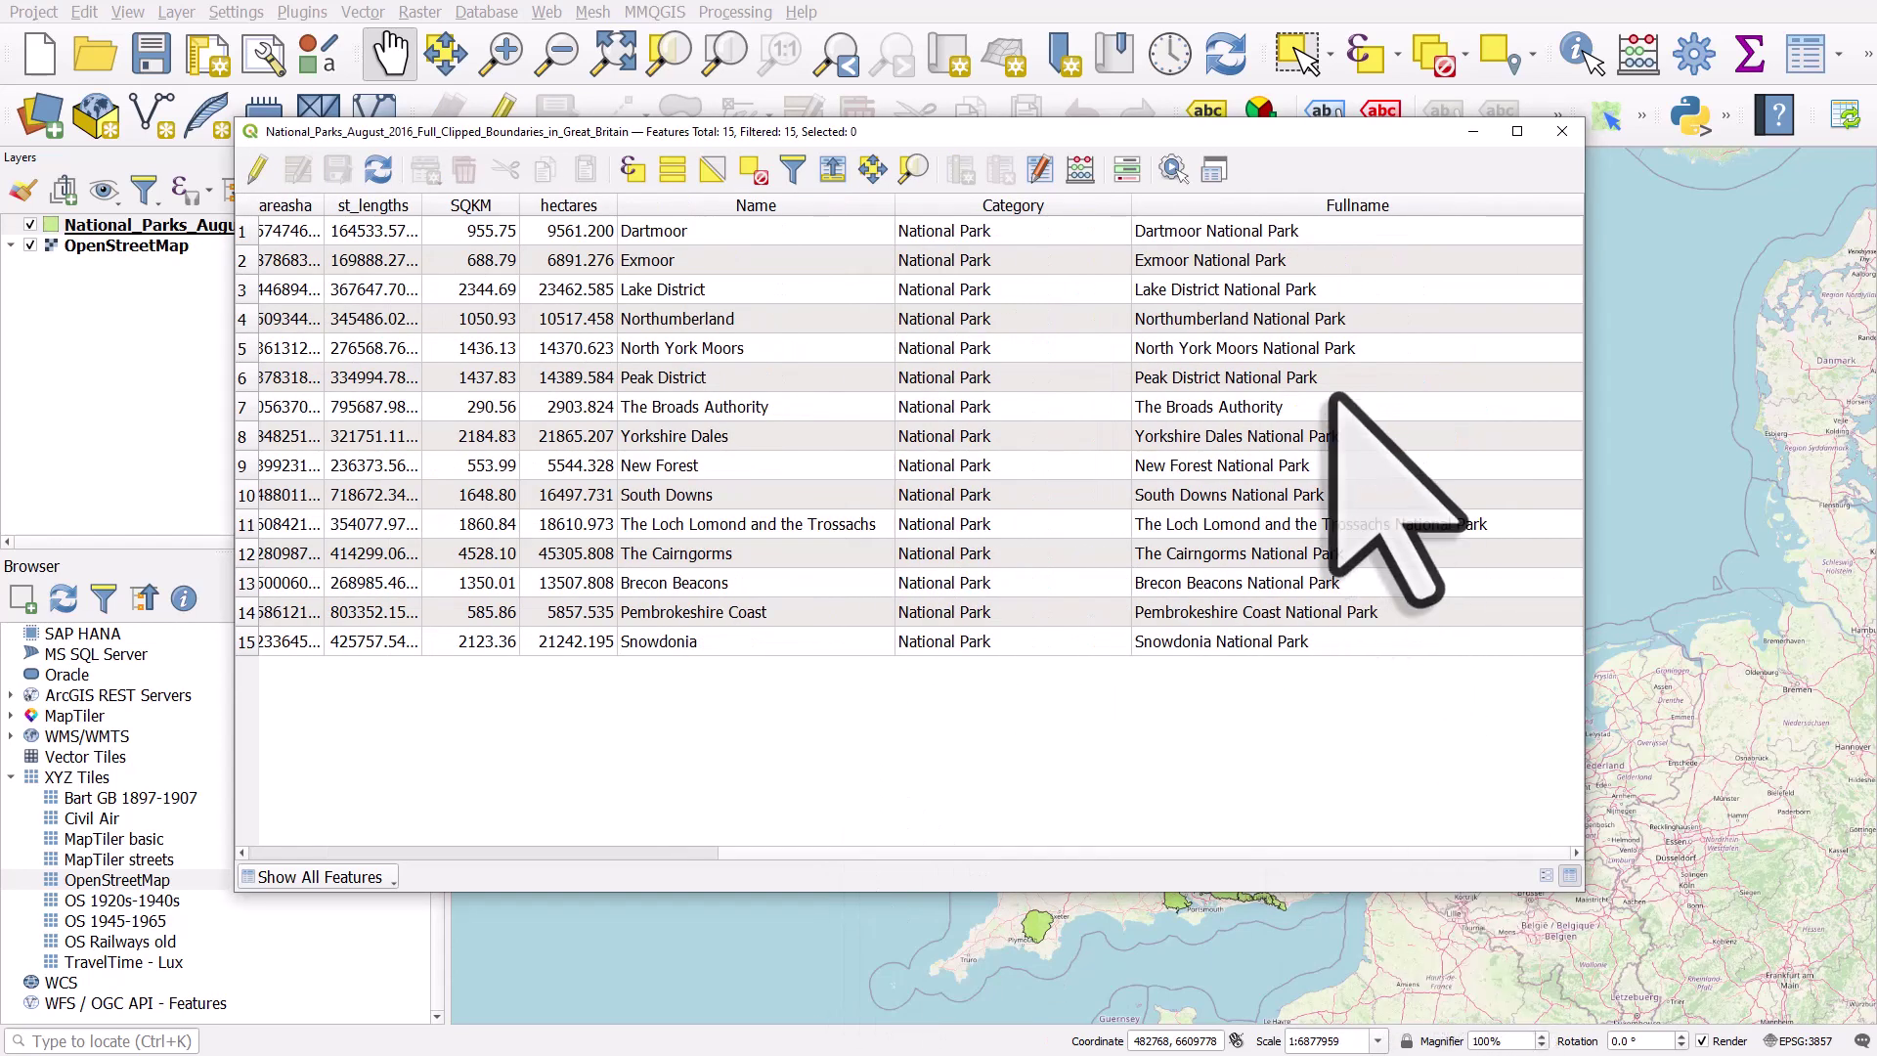